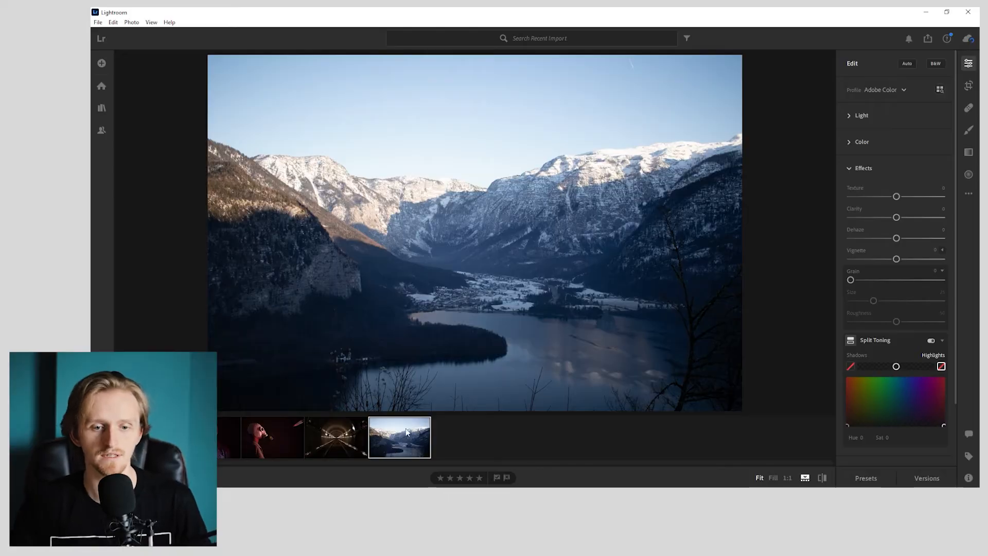
- Apply the Modern 08 profile from the Modern group to the lake photo, testing its amount at maximum
{"action": "left_click", "coordinate": [940, 89]}
{"action": "left_click", "coordinate": [880, 341]}
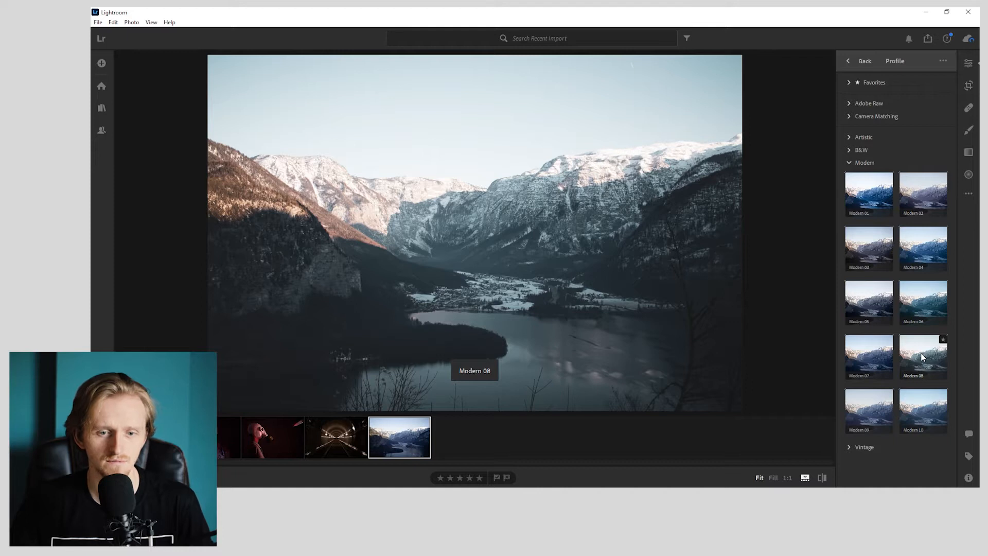
{"action": "left_click", "coordinate": [922, 357]}
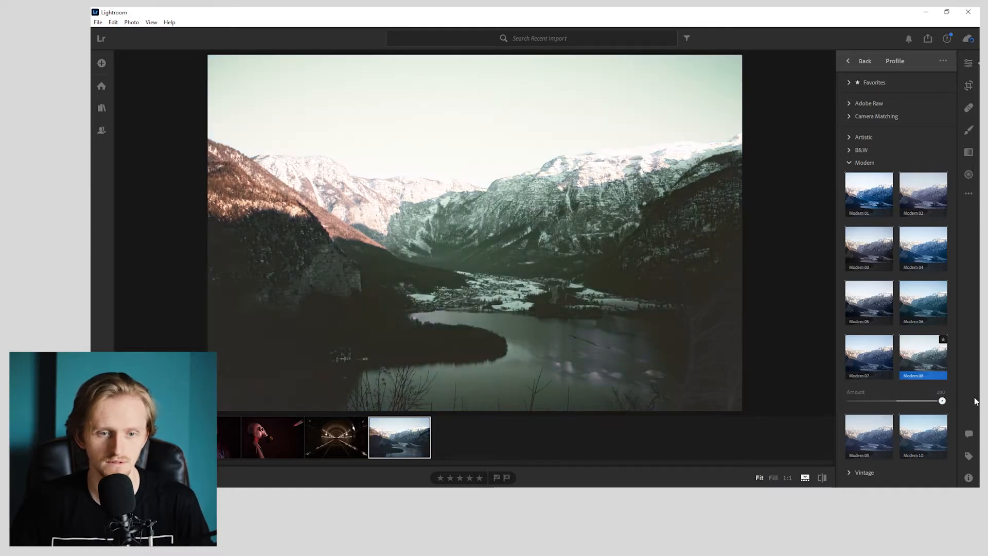
{"action": "left_click_drag", "start_coordinate": [942, 401], "coordinate": [972, 400]}
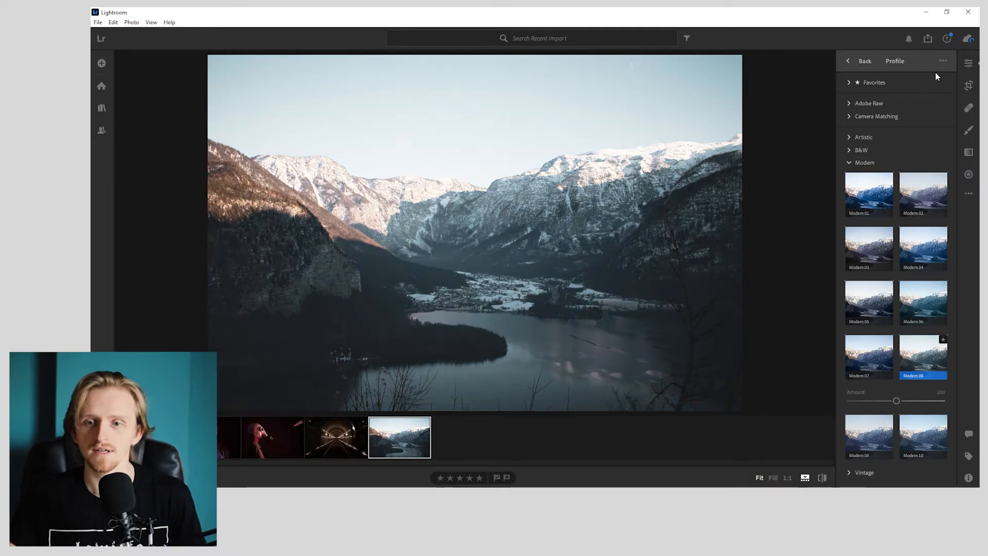
{"action": "left_click", "coordinate": [971, 64]}
- In the Light settings, lower the highlights to -100 and raise the shadows to +50
{"action": "left_click", "coordinate": [866, 134]}
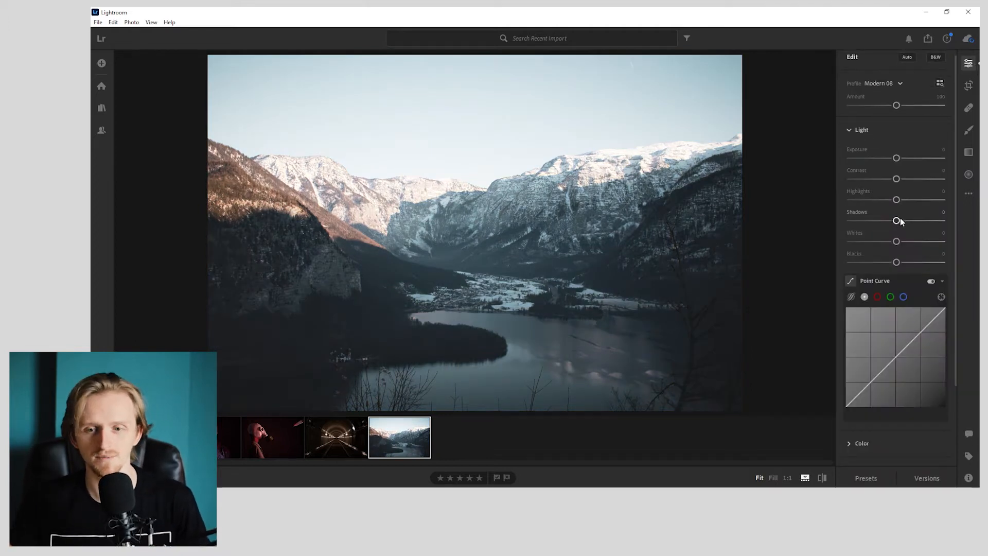
{"action": "left_click_drag", "start_coordinate": [897, 220], "coordinate": [842, 201]}
{"action": "mouse_move", "coordinate": [923, 220]}
{"action": "left_mouse_down"}
{"action": "mouse_move", "coordinate": [968, 220]}
{"action": "mouse_move", "coordinate": [922, 213]}
{"action": "left_mouse_up"}
{"action": "type", "text": "50"}
{"action": "key", "text": "Return"}
- Set the whites to +35 and the blacks to -35
{"action": "mouse_move", "coordinate": [898, 242]}
{"action": "left_mouse_down"}
{"action": "mouse_move", "coordinate": [939, 240]}
{"action": "mouse_move", "coordinate": [909, 251]}
{"action": "left_mouse_up"}
{"action": "left_click", "coordinate": [940, 233]}
{"action": "type", "text": "35"}
{"action": "key", "text": "Return"}
{"action": "mouse_move", "coordinate": [896, 263]}
{"action": "left_mouse_down"}
{"action": "mouse_move", "coordinate": [872, 268]}
{"action": "mouse_move", "coordinate": [886, 263]}
{"action": "left_mouse_up"}
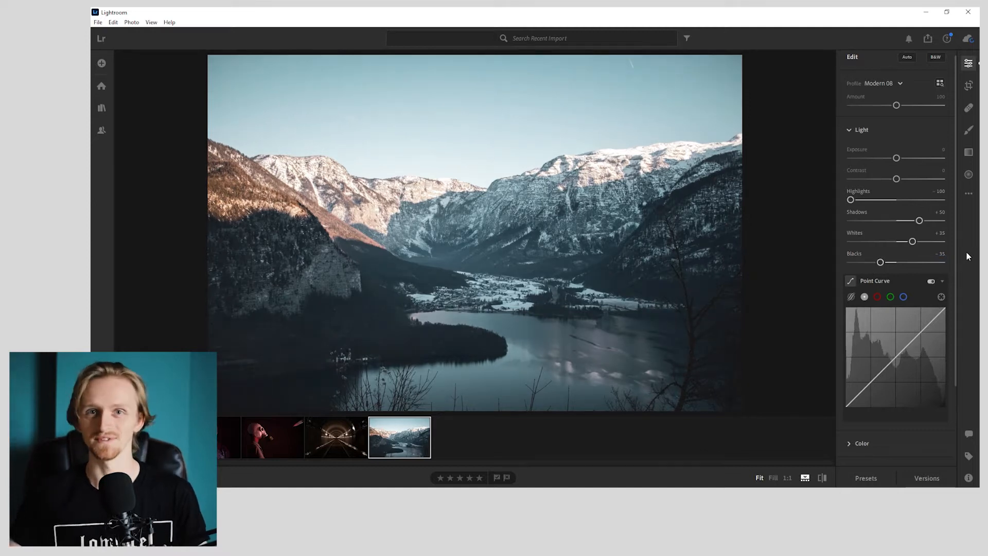
- Compare the original photo with the version after the light adjustments
{"action": "key", "text": "backslash"}
{"action": "key", "text": "backslash"}
{"action": "key", "text": "backslash"}
{"action": "key", "text": "backslash"}
{"action": "key", "text": "backslash"}
{"action": "key", "text": "backslash"}
- Reduce the Modern 08 profile amount to 0 and slightly raise the black end of the point curve
{"action": "left_click_drag", "start_coordinate": [896, 105], "coordinate": [848, 106]}
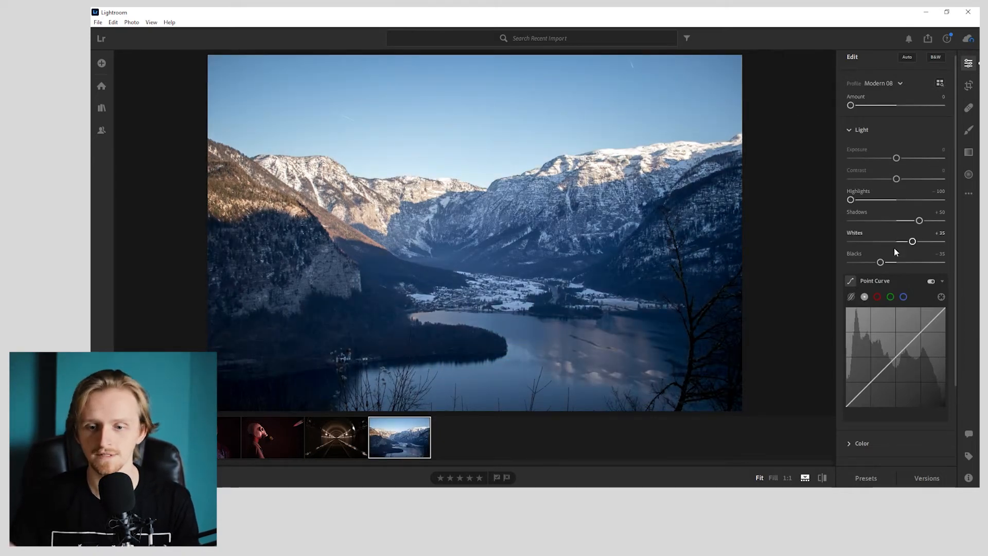
{"action": "scroll", "coordinate": [894, 240], "scroll_direction": "down", "scroll_amount": 2}
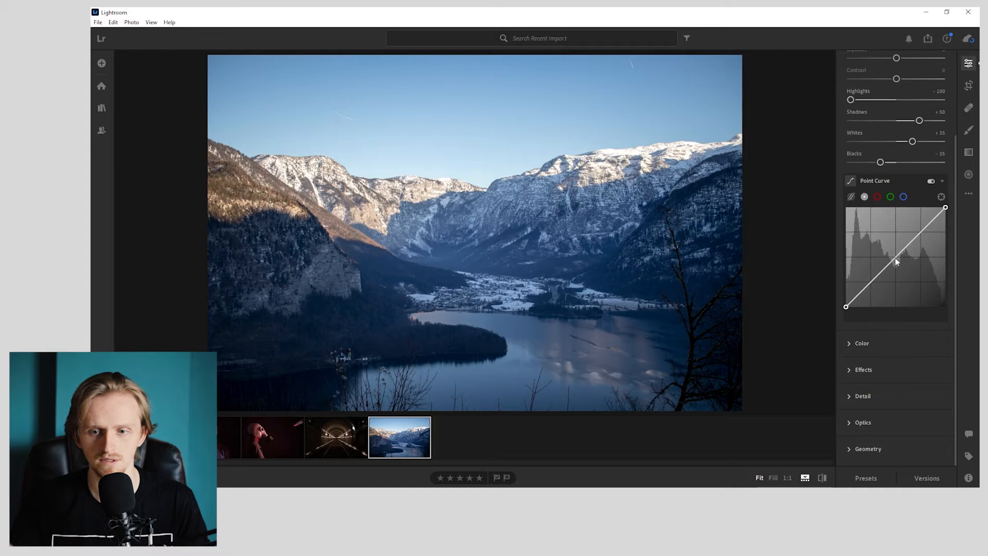
{"action": "left_click_drag", "start_coordinate": [846, 307], "coordinate": [845, 302]}
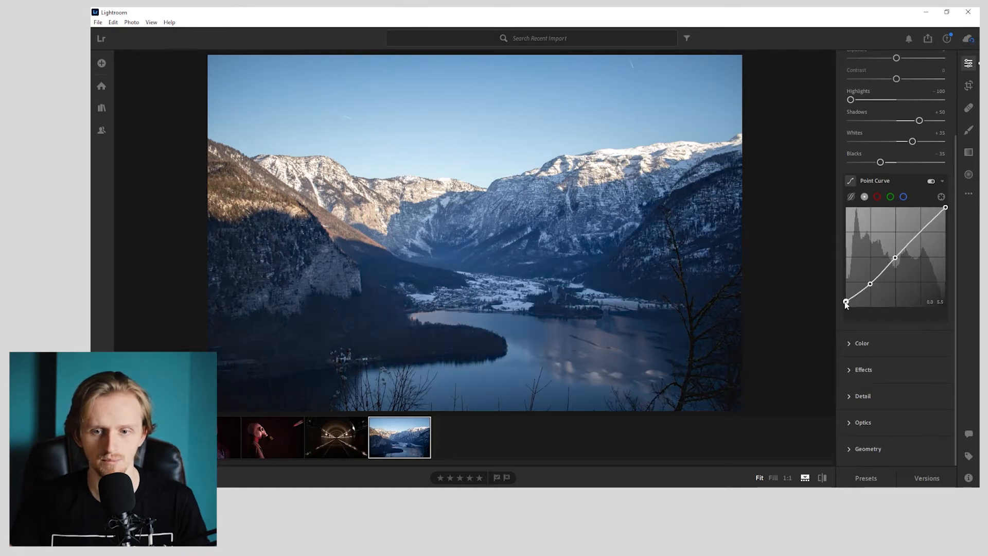
- Try the white balance at a temperature of 5600 and with the Auto preset
{"action": "left_click", "coordinate": [878, 346]}
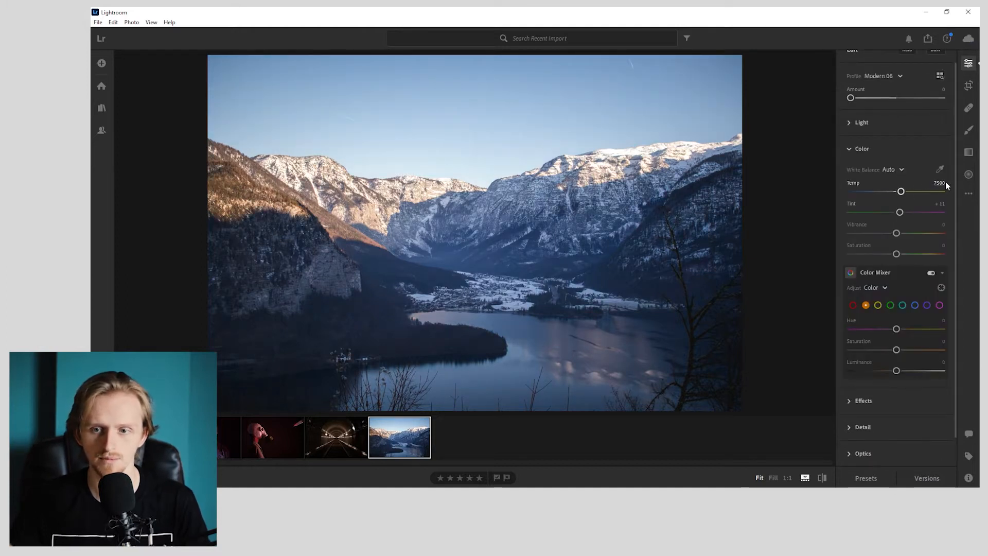
{"action": "type", "text": "5600"}
{"action": "key", "text": "Return"}
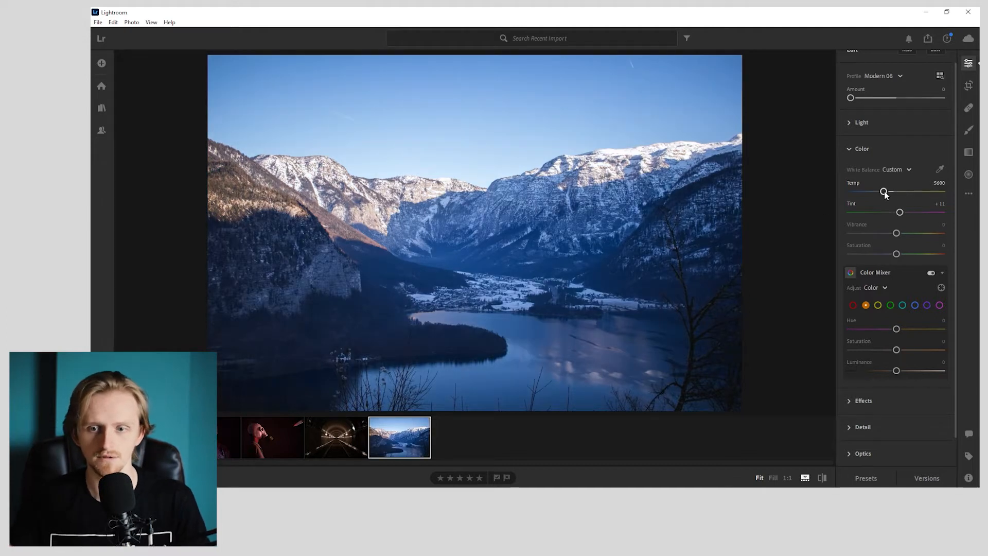
{"action": "left_click", "coordinate": [896, 169]}
{"action": "left_click", "coordinate": [897, 197]}
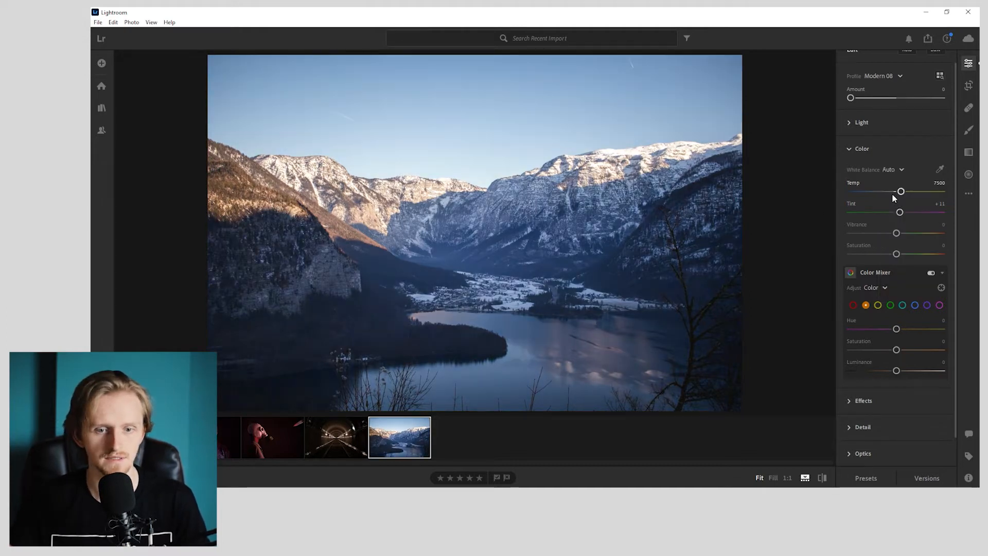
- Sample the white balance from the snow beside the lakeside village and warm the temperature to 10000
{"action": "left_click", "coordinate": [522, 315]}
{"action": "key", "text": "w"}
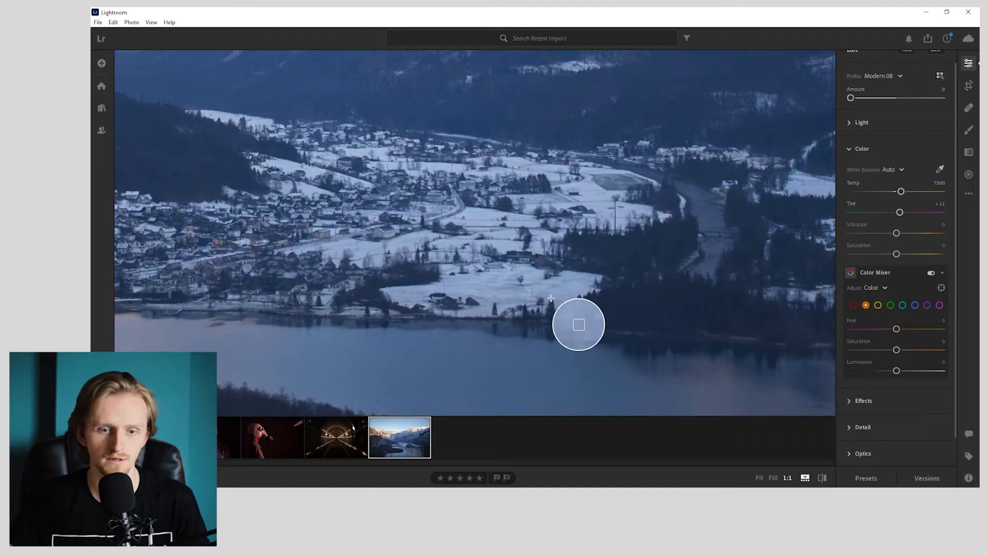
{"action": "left_click", "coordinate": [490, 291]}
{"action": "key", "text": "z"}
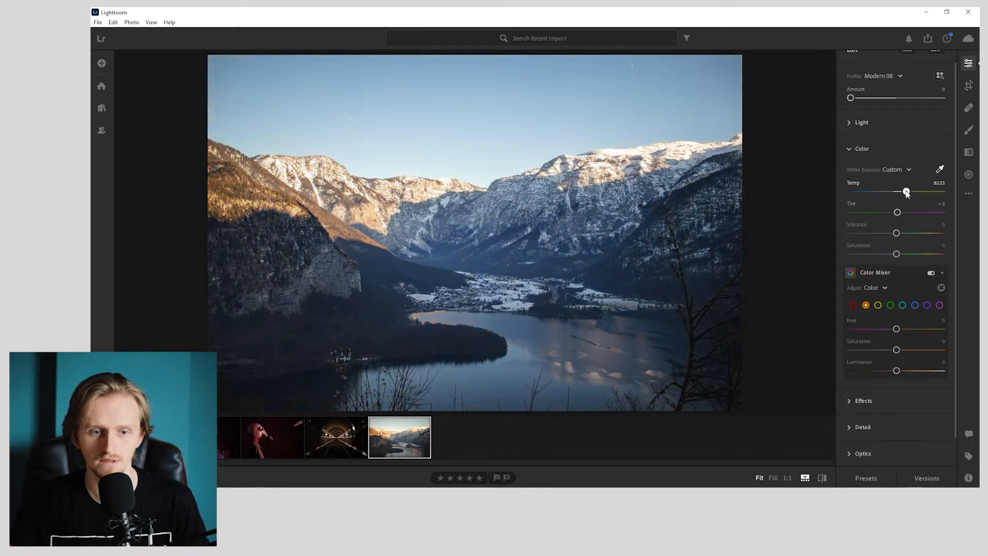
{"action": "left_click_drag", "start_coordinate": [910, 196], "coordinate": [916, 194]}
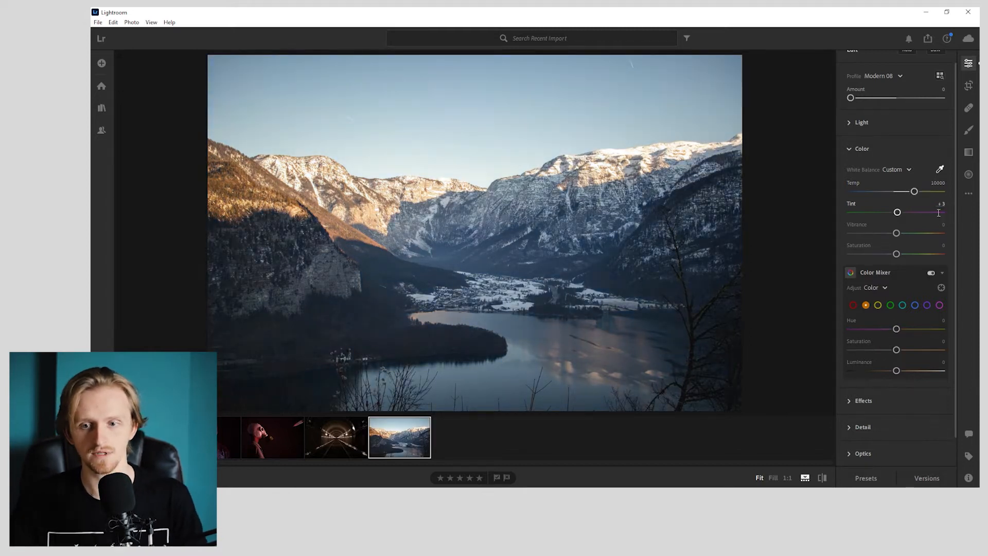
- Compare the original photo with the warmed white balance version
{"action": "key", "text": "w"}
{"action": "key", "text": "backslash"}
{"action": "key", "text": "backslash"}
{"action": "key", "text": "backslash"}
{"action": "key", "text": "backslash"}
{"action": "key", "text": "backslash"}
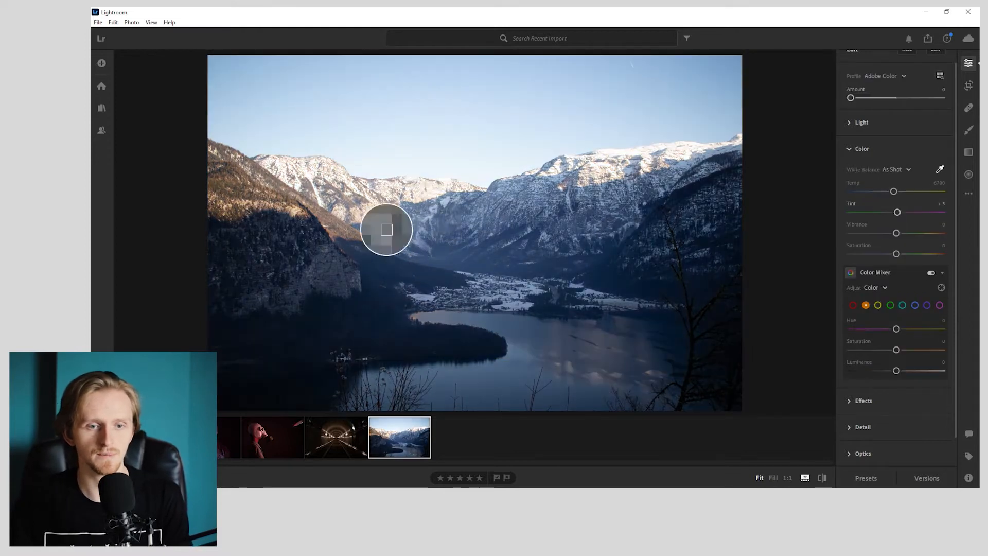
{"action": "key", "text": "backslash"}
{"action": "key", "text": "backslash"}
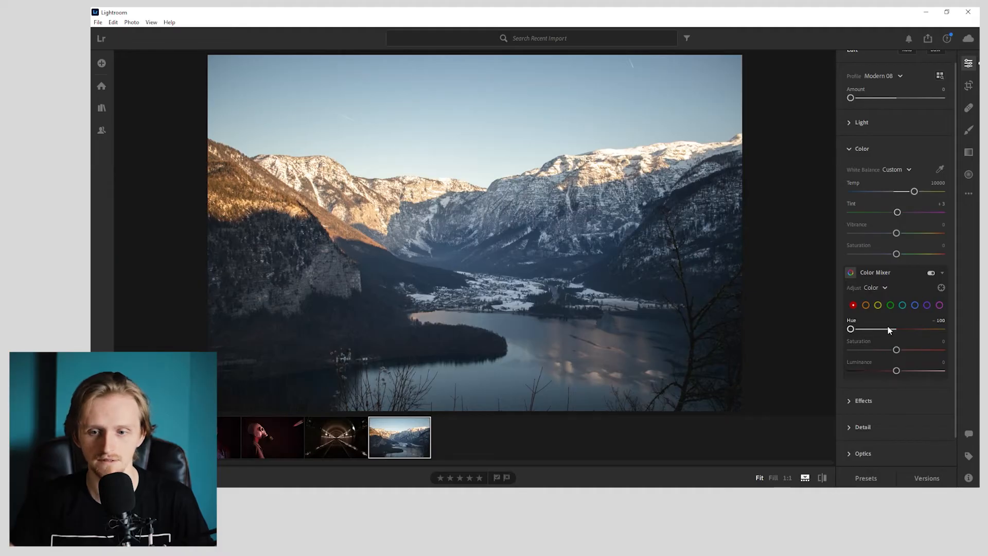
- Try extreme hue, saturation and luminance values for orange in the Color Mixer, resetting each one
{"action": "double_click", "coordinate": [888, 329]}
{"action": "left_click", "coordinate": [864, 305]}
{"action": "left_click_drag", "start_coordinate": [896, 329], "coordinate": [948, 330]}
{"action": "double_click", "coordinate": [898, 331]}
{"action": "left_click_drag", "start_coordinate": [895, 350], "coordinate": [804, 347]}
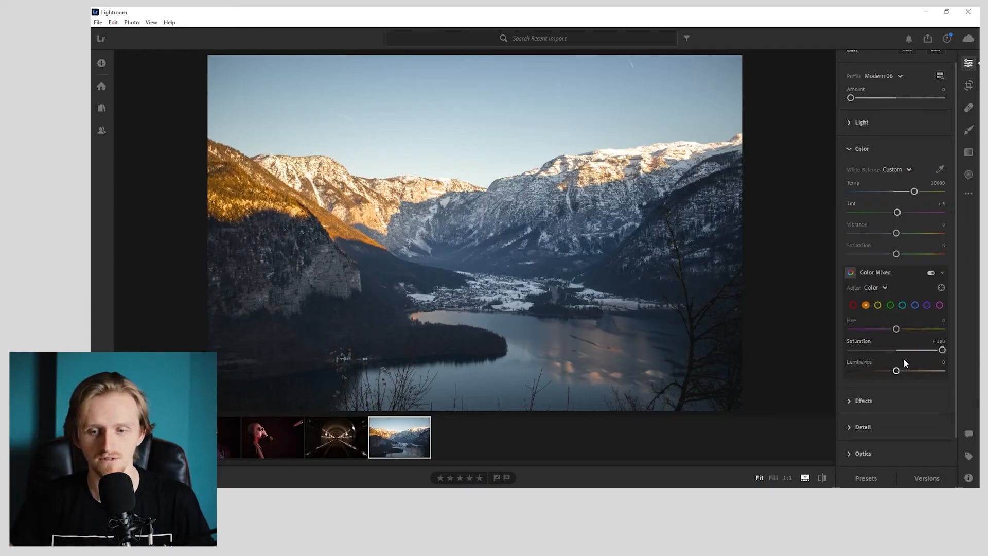
{"action": "double_click", "coordinate": [903, 349]}
{"action": "left_click_drag", "start_coordinate": [896, 371], "coordinate": [840, 374]}
{"action": "double_click", "coordinate": [851, 371]}
- Shift the yellow hue to -5 in the Color Mixer and lower the yellow saturation
{"action": "left_click", "coordinate": [877, 305]}
{"action": "mouse_move", "coordinate": [895, 329]}
{"action": "left_mouse_down"}
{"action": "mouse_move", "coordinate": [978, 329]}
{"action": "mouse_move", "coordinate": [893, 337]}
{"action": "left_mouse_up"}
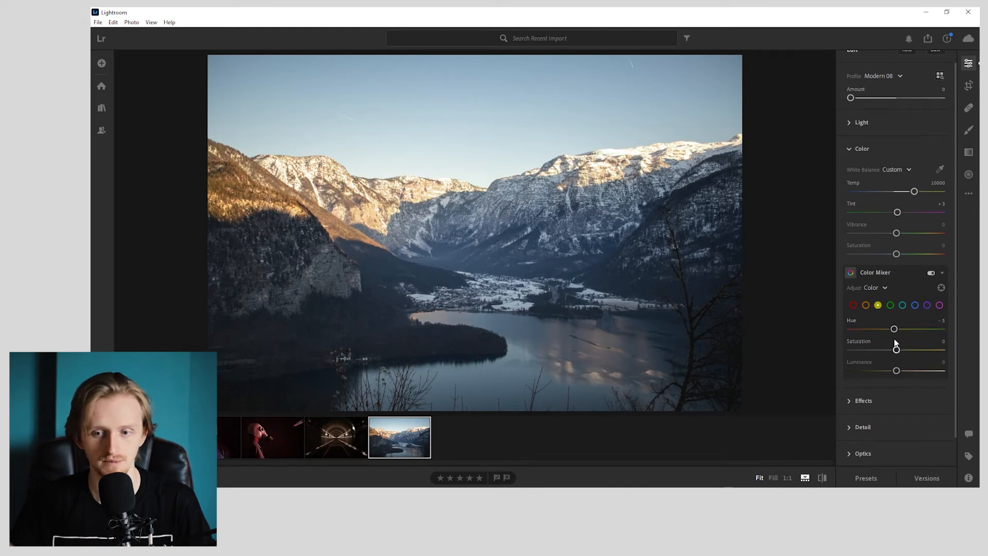
{"action": "left_click_drag", "start_coordinate": [889, 351], "coordinate": [825, 355]}
- Adjust the aqua range in the Color Mixer, shifting its hue to -100
{"action": "left_click", "coordinate": [902, 305]}
{"action": "left_click_drag", "start_coordinate": [895, 328], "coordinate": [751, 322]}
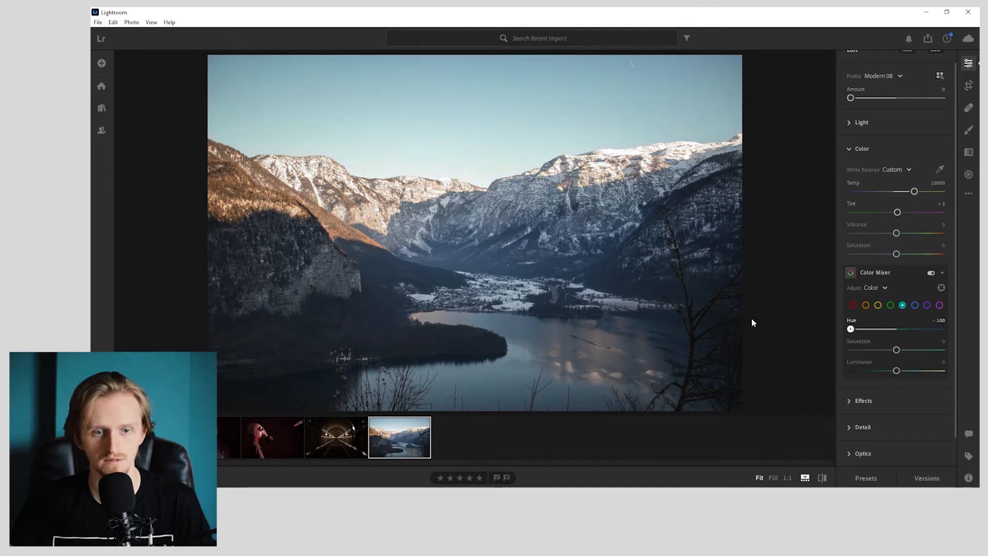
{"action": "left_click_drag", "start_coordinate": [896, 354], "coordinate": [898, 326]}
- Set the blue range to hue -5, saturation -45 and luminance -100 in the Color Mixer
{"action": "left_click", "coordinate": [913, 304]}
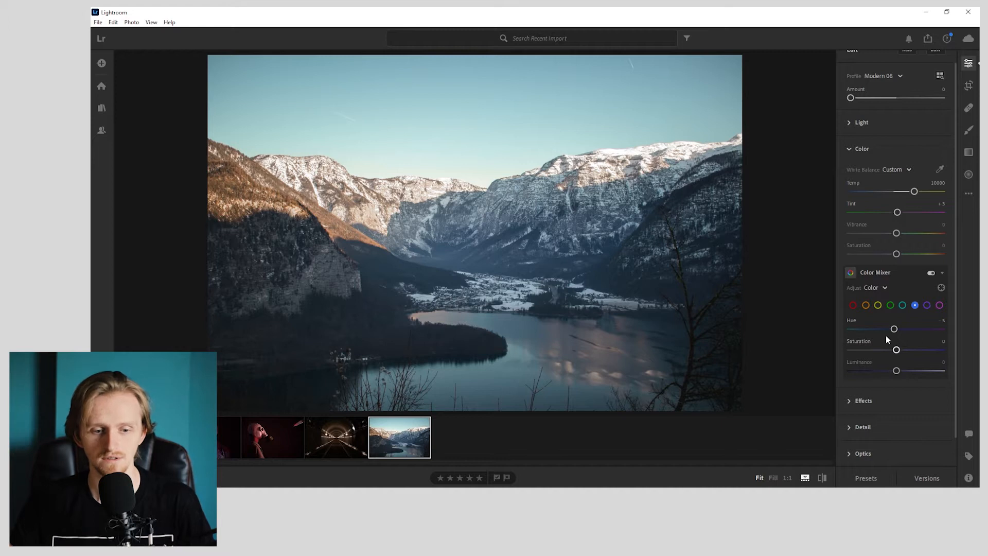
{"action": "left_click_drag", "start_coordinate": [896, 349], "coordinate": [880, 350]}
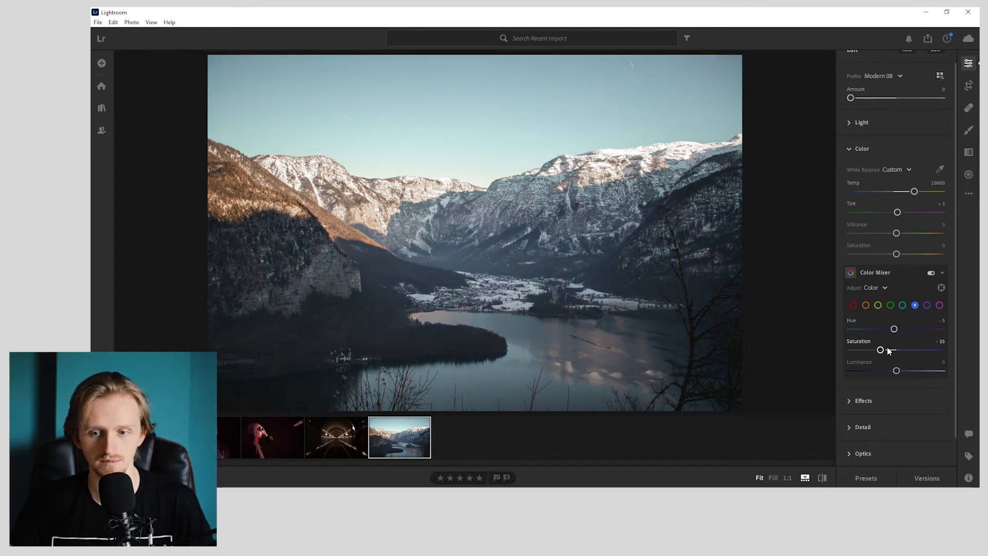
{"action": "double_click", "coordinate": [891, 352]}
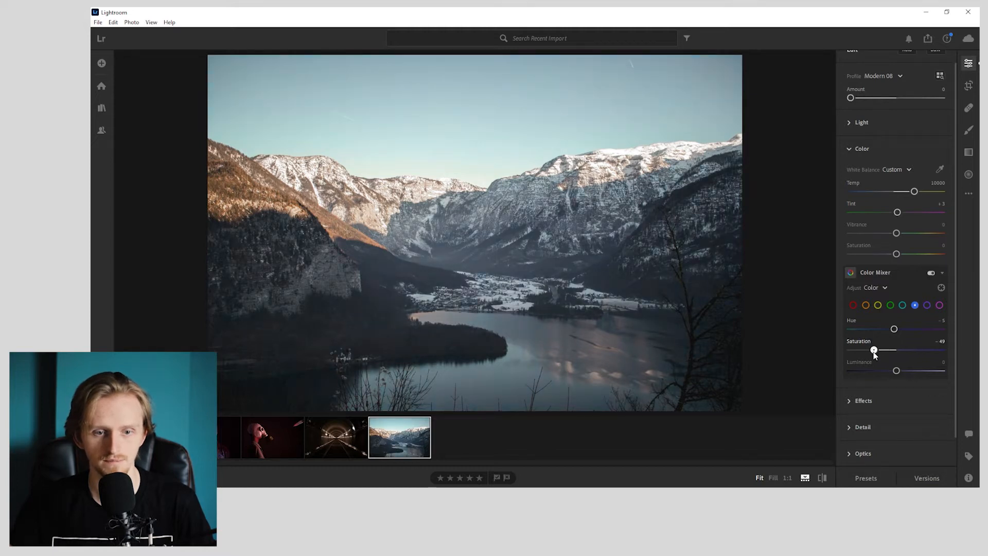
{"action": "mouse_move", "coordinate": [896, 371]}
{"action": "left_mouse_down"}
{"action": "mouse_move", "coordinate": [829, 367]}
{"action": "mouse_move", "coordinate": [882, 369]}
{"action": "left_mouse_up"}
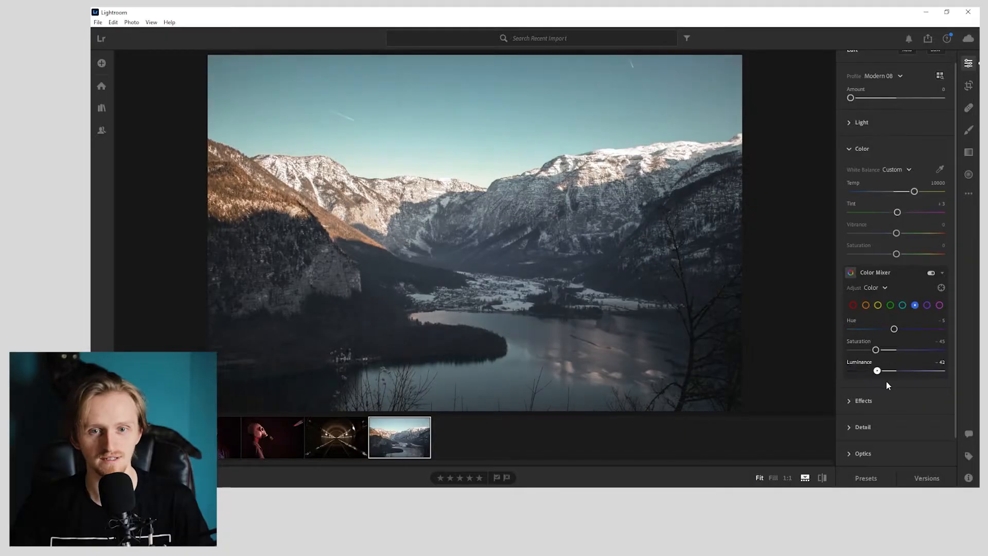
{"action": "left_click_drag", "start_coordinate": [886, 381], "coordinate": [813, 384]}
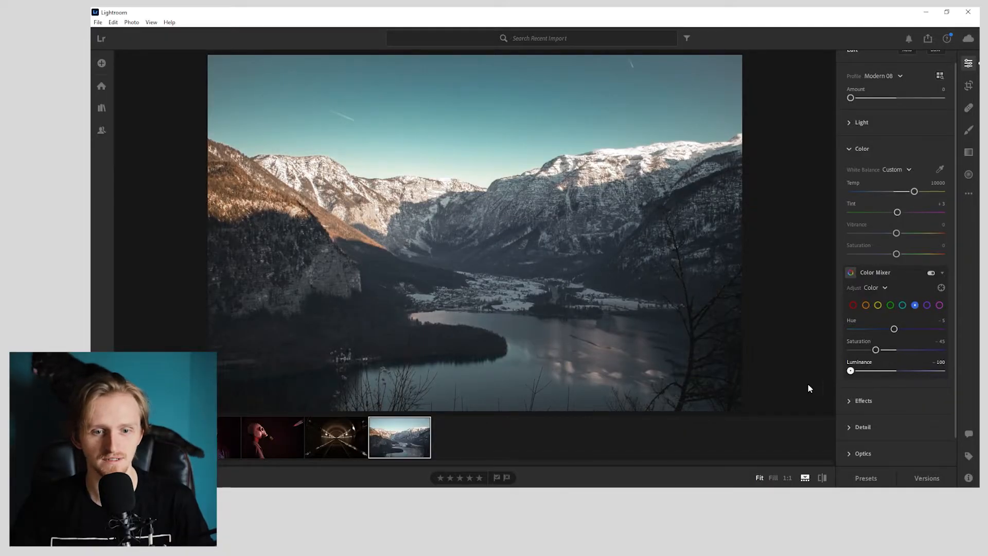
- Raise the shadows to +65 and the contrast to +35, comparing the photo with the original
{"action": "left_click", "coordinate": [878, 122]}
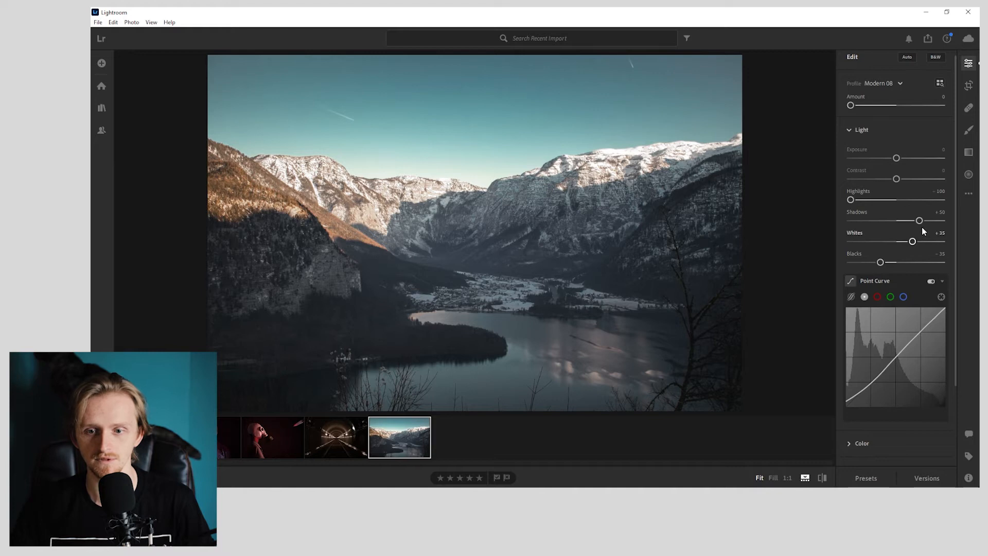
{"action": "key", "text": "backslash"}
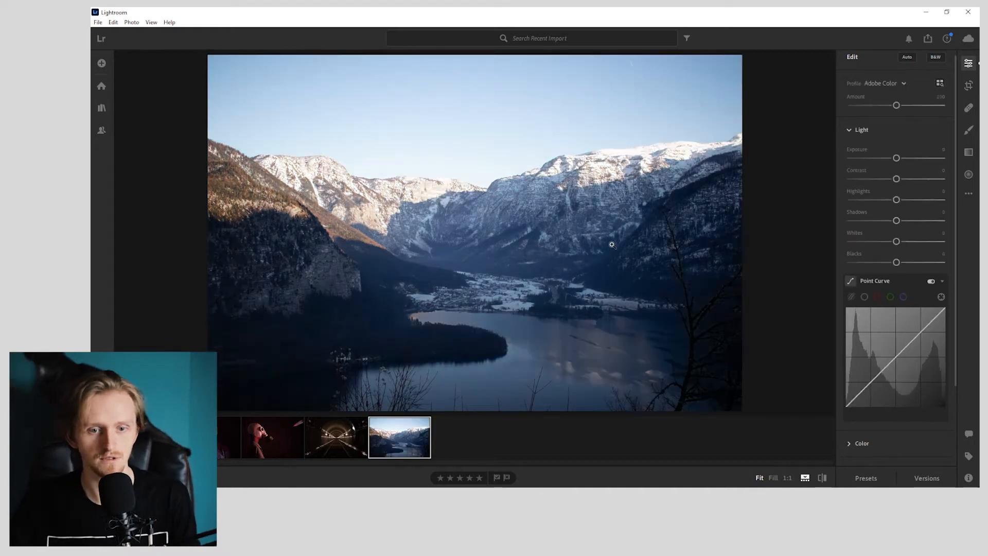
{"action": "key", "text": "backslash"}
{"action": "key", "text": "backslash"}
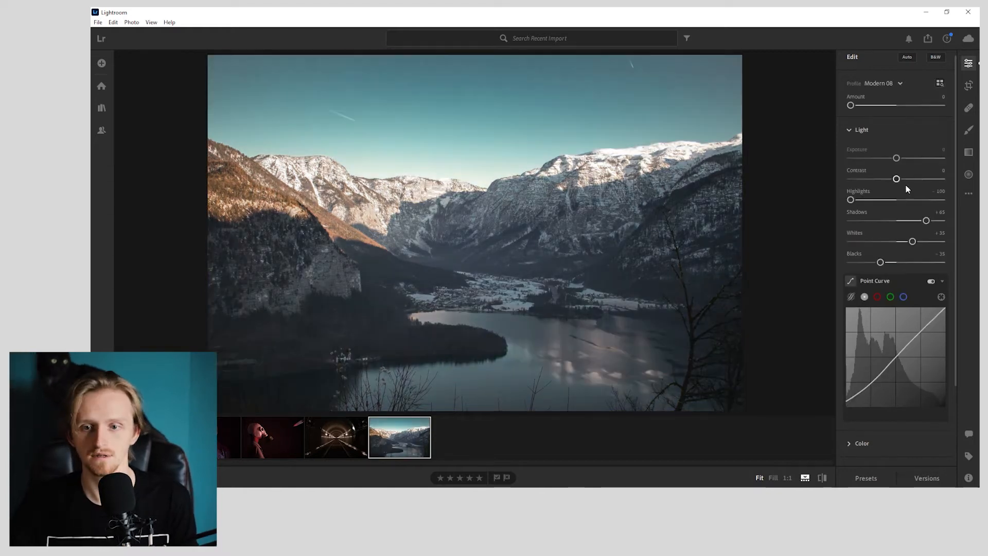
{"action": "mouse_move", "coordinate": [895, 178]}
{"action": "left_mouse_down"}
{"action": "mouse_move", "coordinate": [918, 179]}
{"action": "mouse_move", "coordinate": [900, 182]}
{"action": "left_mouse_up"}
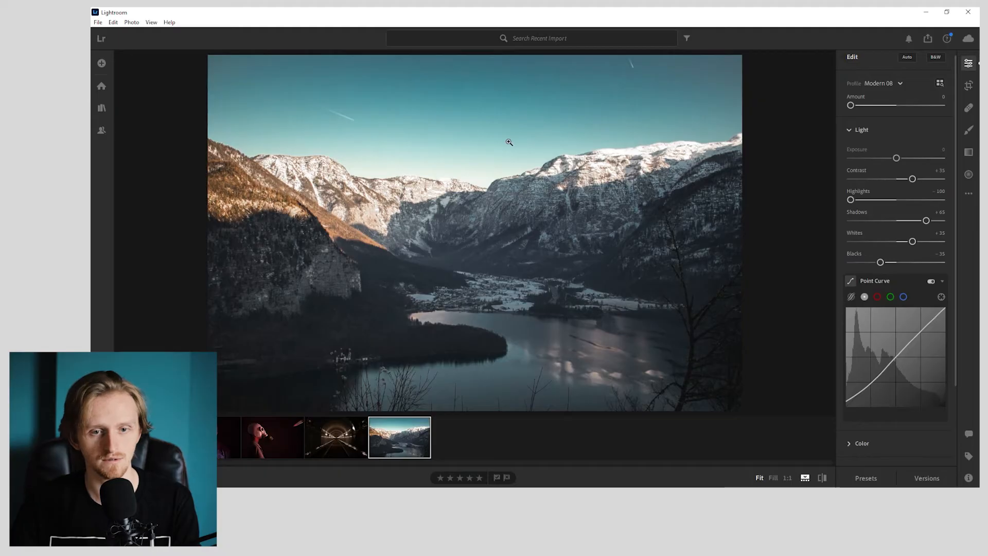
{"action": "key", "text": "backslash"}
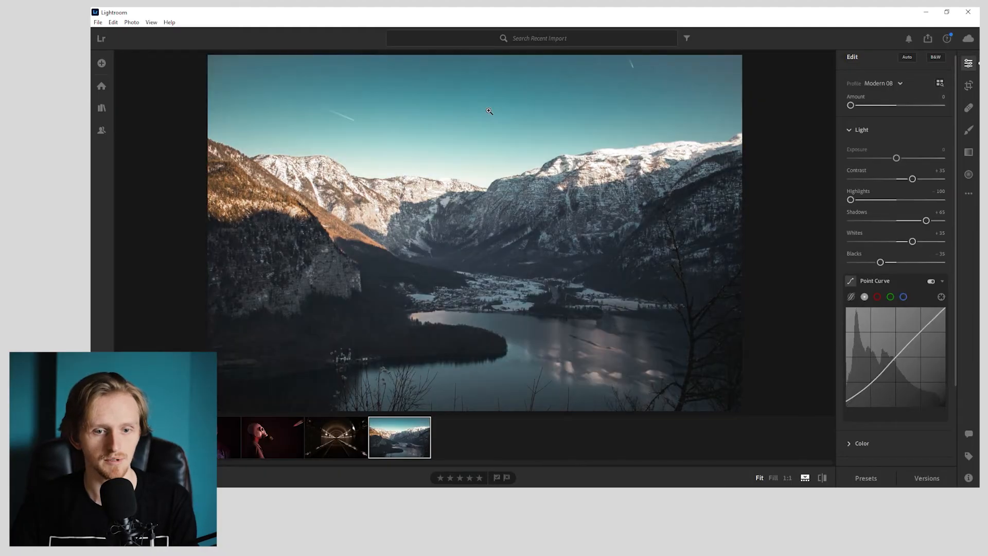
{"action": "left_click", "coordinate": [489, 110]}
{"action": "left_click", "coordinate": [489, 111]}
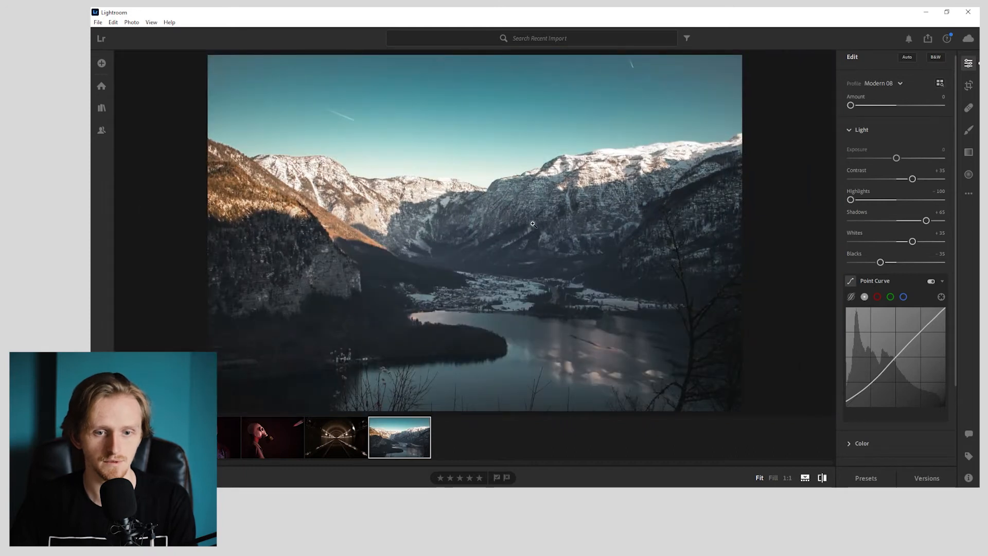
{"action": "key", "text": "backslash"}
- In the Effects settings, set texture to +10, clarity to +10, dehaze to +5 and grain to 15
{"action": "left_click_drag", "start_coordinate": [896, 231], "coordinate": [906, 212]}
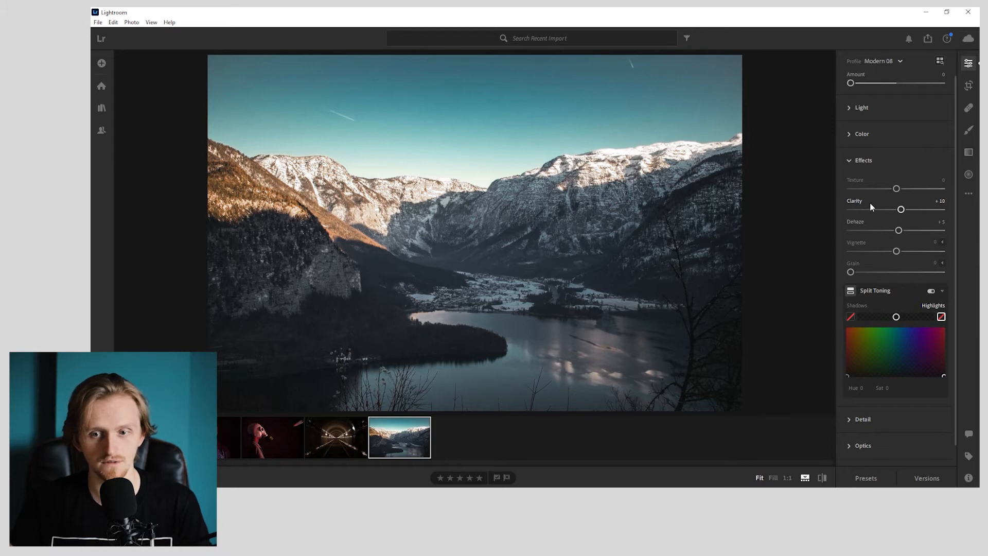
{"action": "mouse_move", "coordinate": [913, 191]}
{"action": "left_mouse_down"}
{"action": "mouse_move", "coordinate": [829, 187]}
{"action": "mouse_move", "coordinate": [900, 192]}
{"action": "left_mouse_up"}
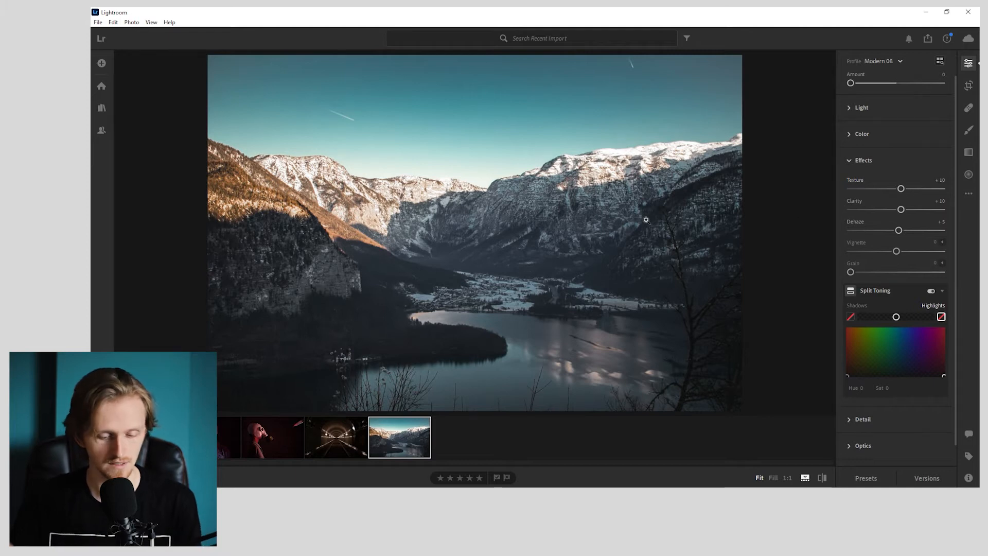
{"action": "key", "text": "backslash"}
{"action": "key", "text": "backslash"}
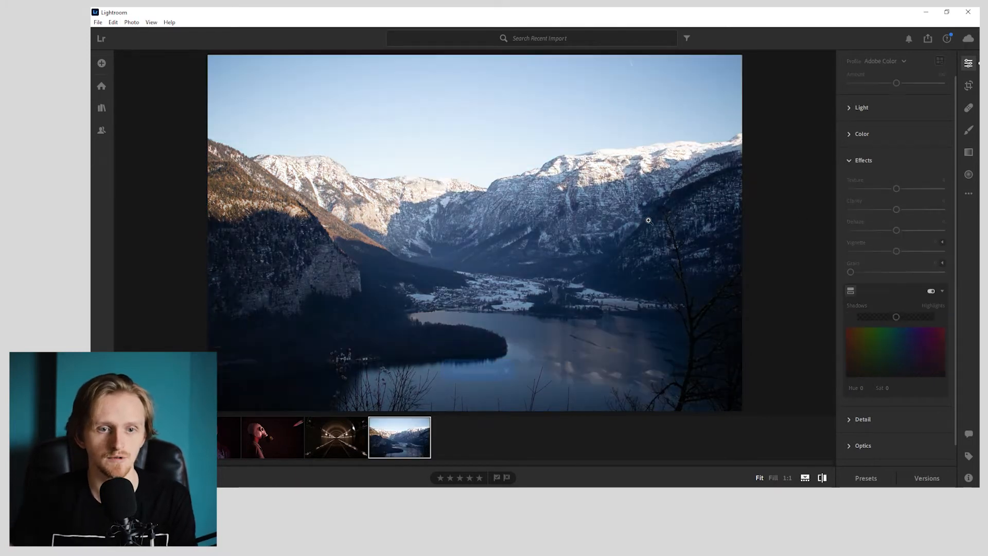
{"action": "key", "text": "backslash"}
{"action": "mouse_move", "coordinate": [850, 272]}
{"action": "left_mouse_down"}
{"action": "mouse_move", "coordinate": [893, 271]}
{"action": "mouse_move", "coordinate": [864, 271]}
{"action": "left_mouse_up"}
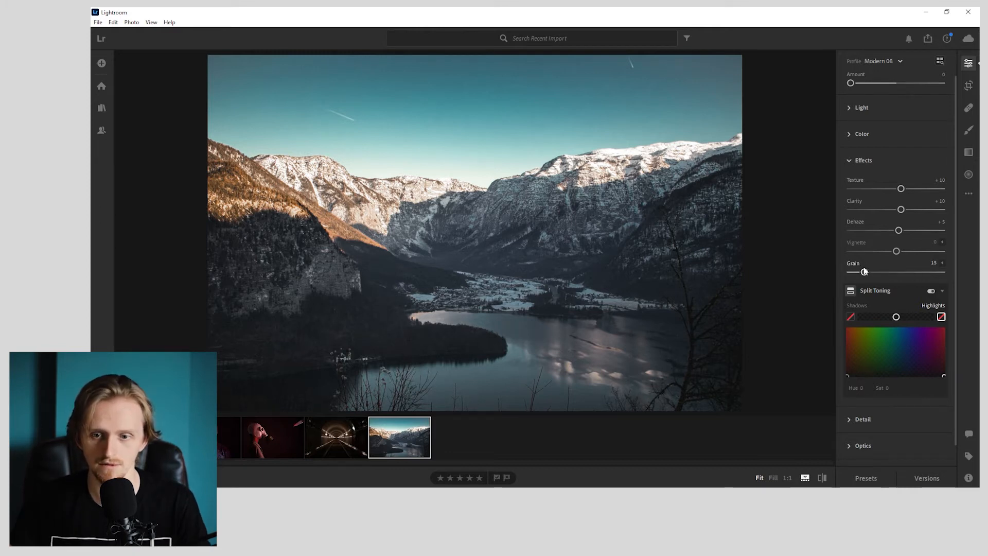
- Tint the Split Toning shadows warm orange with a hue of about 23 and a saturation of about 21
{"action": "scroll", "coordinate": [864, 271], "scroll_direction": "down", "scroll_amount": 1}
{"action": "left_click", "coordinate": [849, 293]}
{"action": "mouse_move", "coordinate": [859, 346]}
{"action": "left_mouse_down"}
{"action": "mouse_move", "coordinate": [978, 349]}
{"action": "mouse_move", "coordinate": [855, 342]}
{"action": "left_mouse_up"}
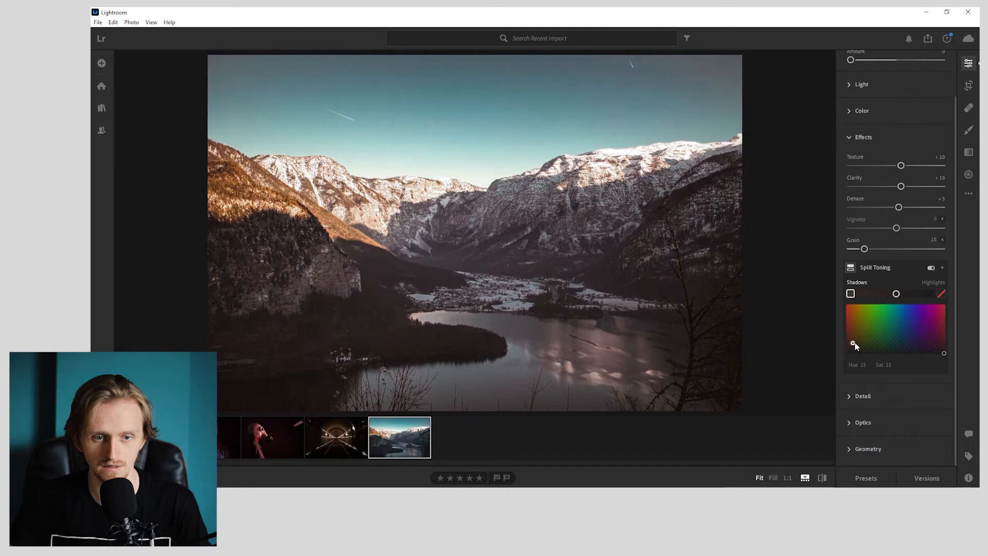
- Set the Split Toning highlights to hue 162 and saturation 0, comparing the photo with split toning off and on
{"action": "left_click_drag", "start_coordinate": [942, 353], "coordinate": [889, 366]}
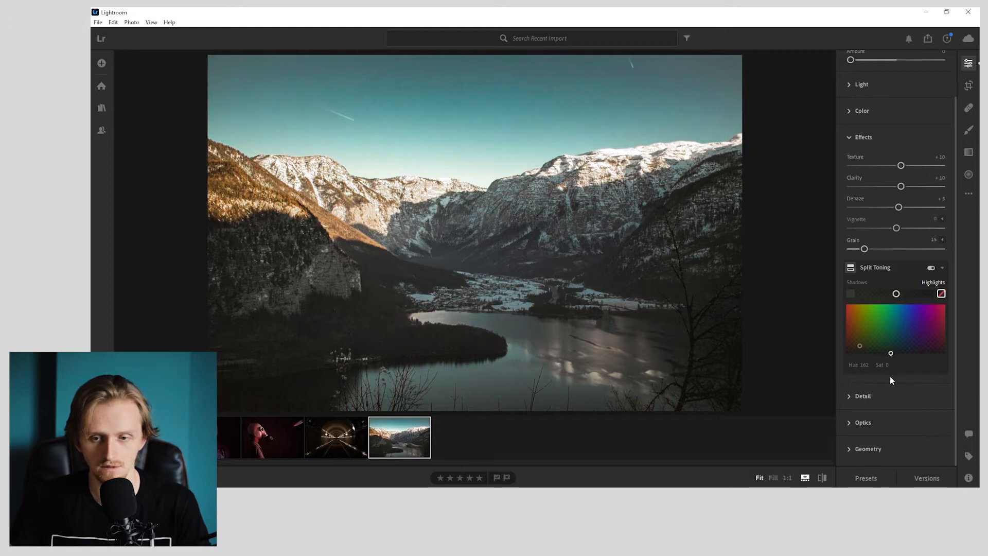
{"action": "left_click", "coordinate": [930, 268]}
{"action": "left_click", "coordinate": [930, 268]}
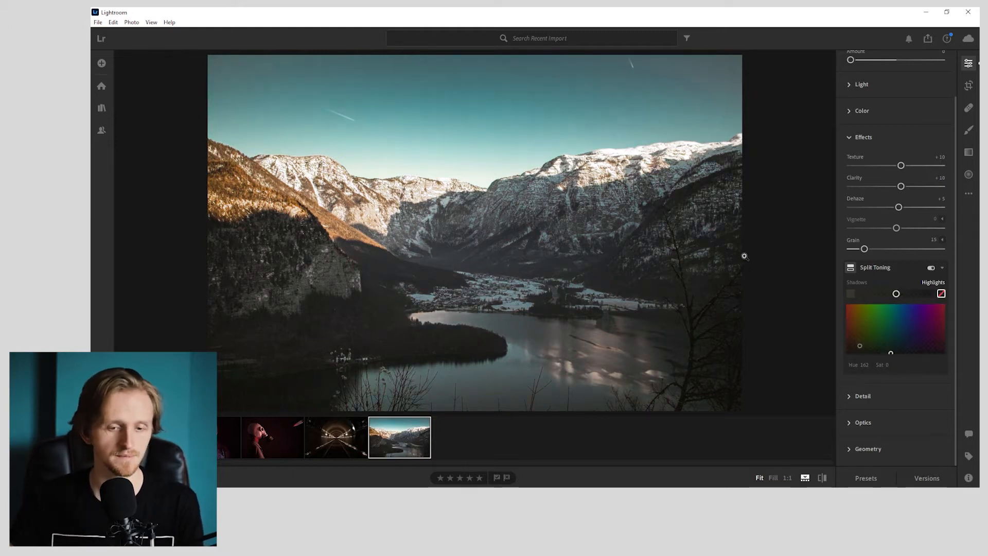
- Remove chromatic aberration, enable lens corrections and reduce the lens vignetting correction to 0
{"action": "left_click", "coordinate": [879, 397]}
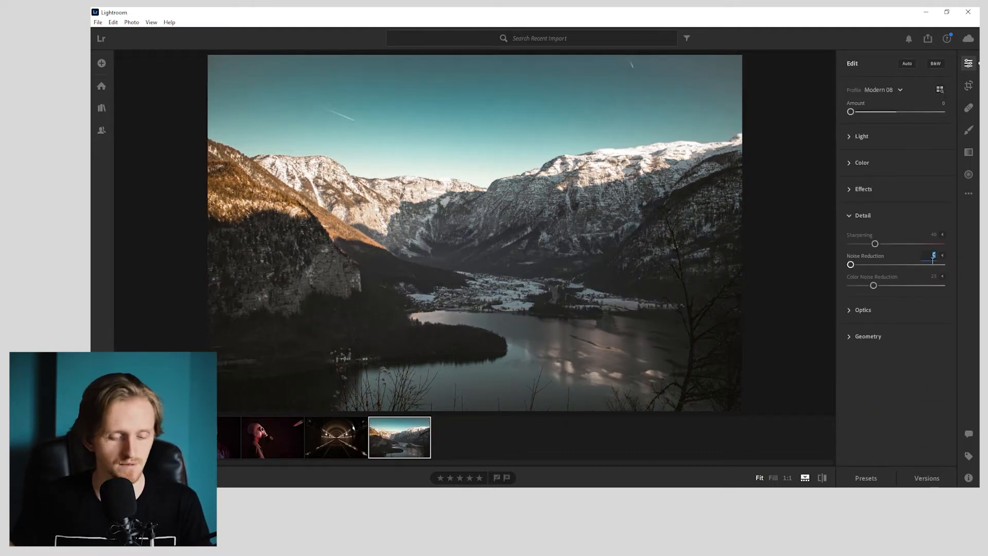
{"action": "left_click", "coordinate": [858, 310]}
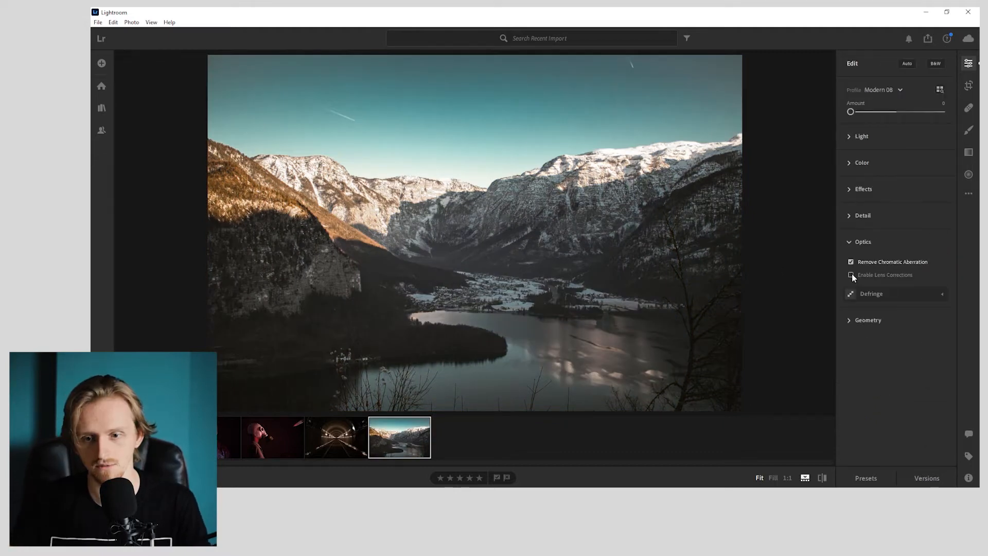
{"action": "left_click", "coordinate": [943, 275]}
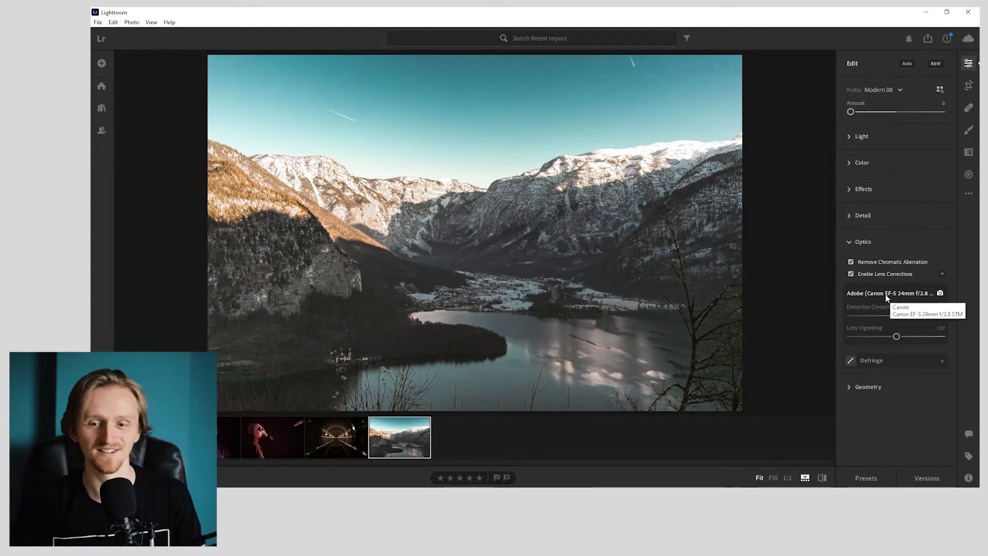
{"action": "left_click_drag", "start_coordinate": [896, 336], "coordinate": [816, 326]}
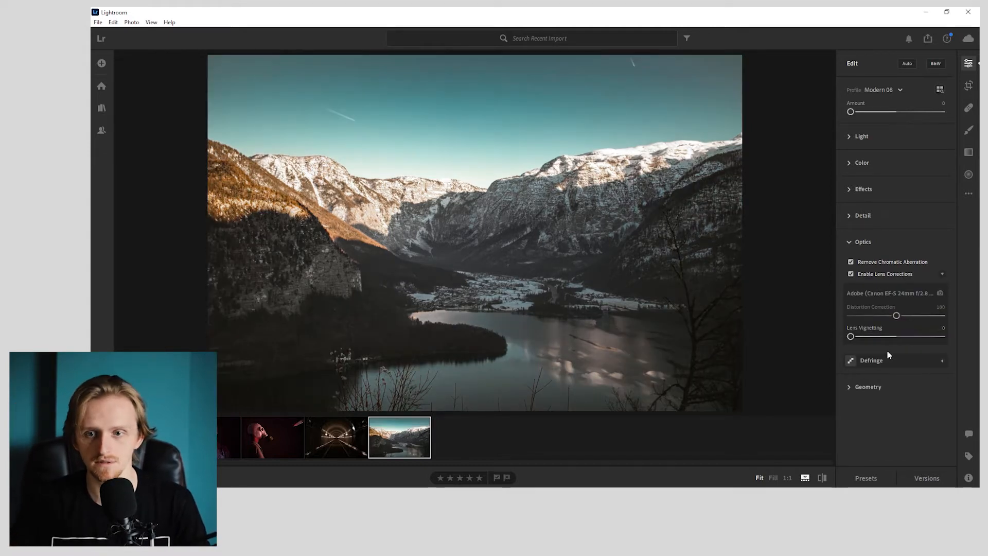
- Set the Modern 08 profile amount to 35 and compare the edited landscape with the original
{"action": "double_click", "coordinate": [864, 113]}
{"action": "left_click", "coordinate": [937, 105]}
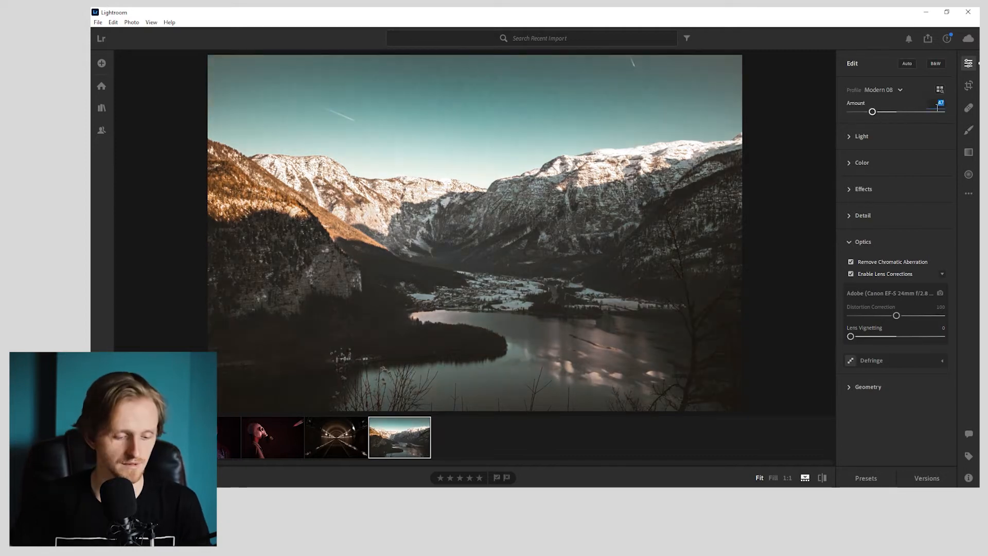
{"action": "key", "text": "ctrl+r"}
{"action": "key", "text": "ctrl+z"}
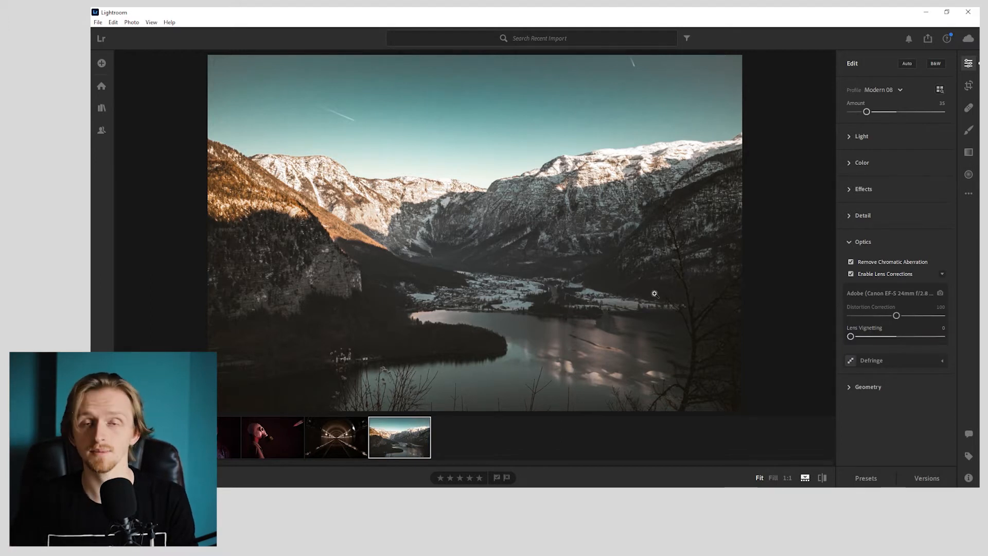
{"action": "key", "text": "backslash"}
{"action": "key", "text": "backslash"}
{"action": "key", "text": "backslash"}
{"action": "key", "text": "backslash"}
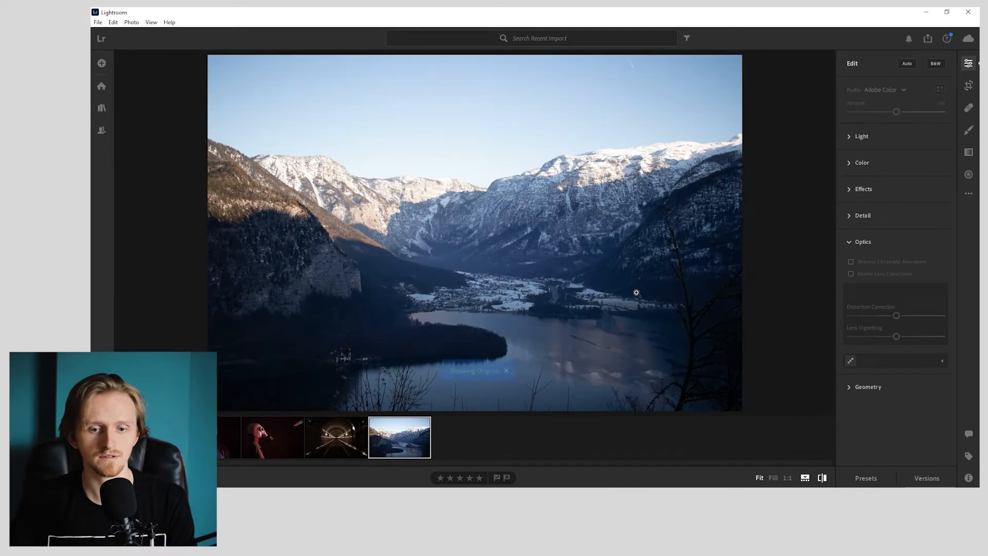
{"action": "key", "text": "backslash"}
{"action": "key", "text": "backslash"}
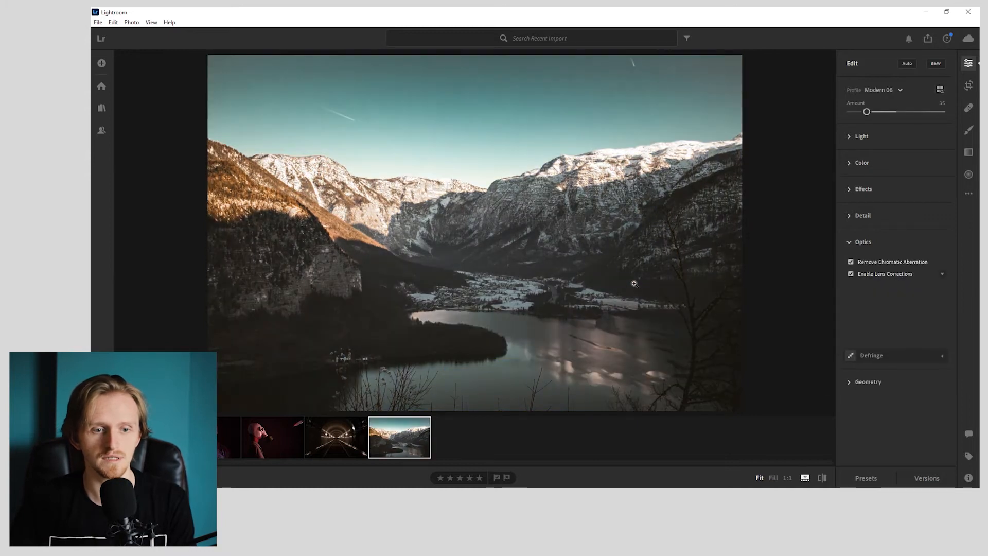
- Examine the sky at 1:1 with the Color Mixer off and on, and compare the whole photo with its original
{"action": "left_click", "coordinate": [368, 114]}
{"action": "left_click_drag", "start_coordinate": [485, 176], "coordinate": [657, 342]}
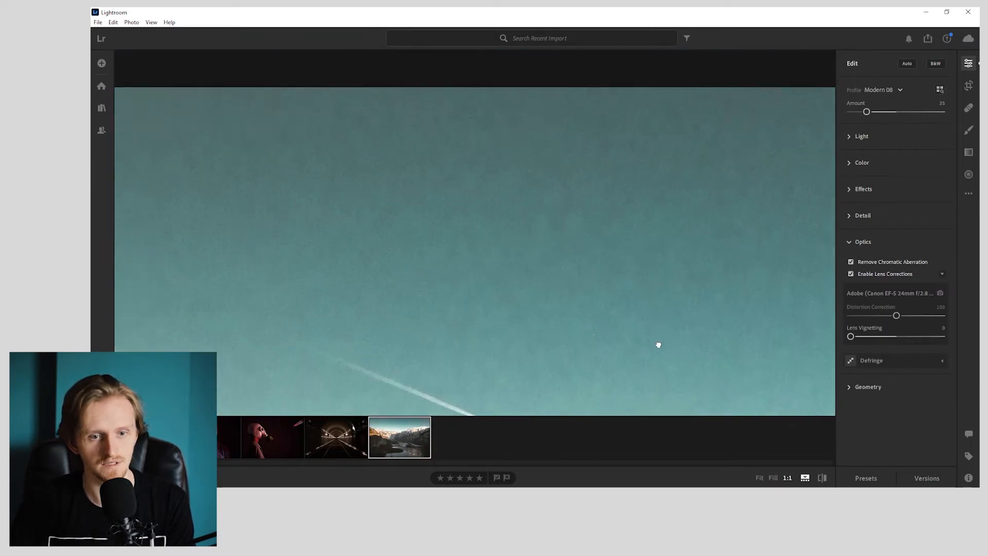
{"action": "left_click", "coordinate": [862, 161]}
{"action": "left_click", "coordinate": [931, 254]}
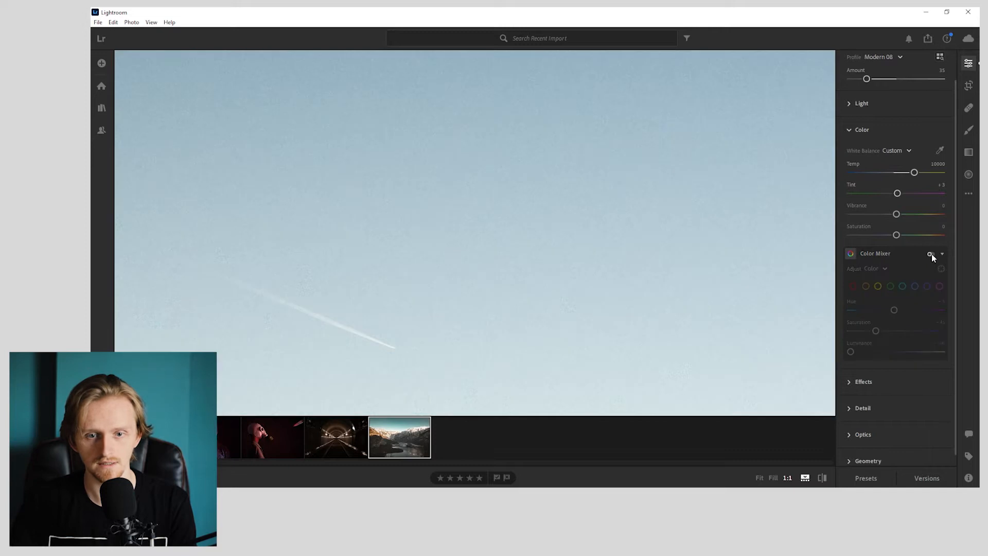
{"action": "left_click", "coordinate": [932, 254]}
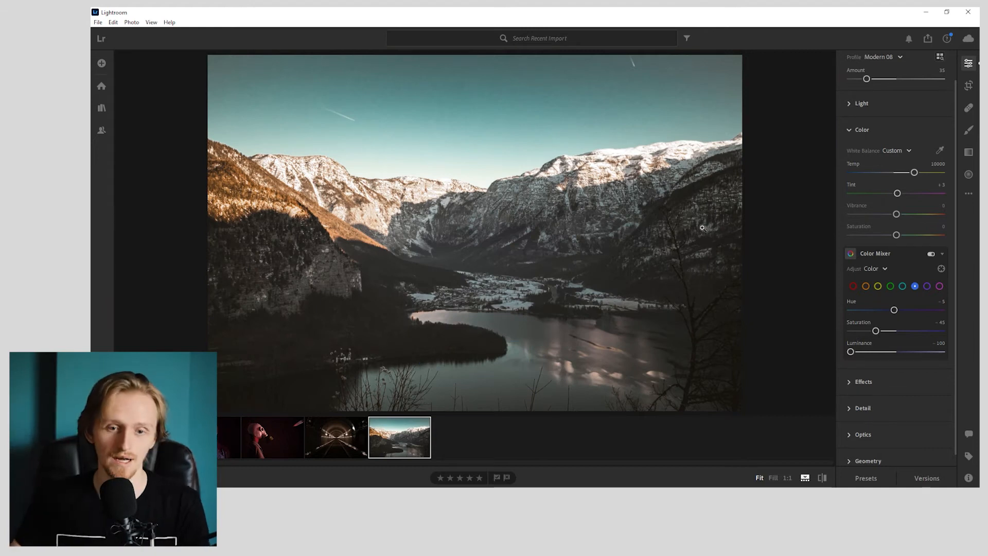
{"action": "key", "text": "backslash"}
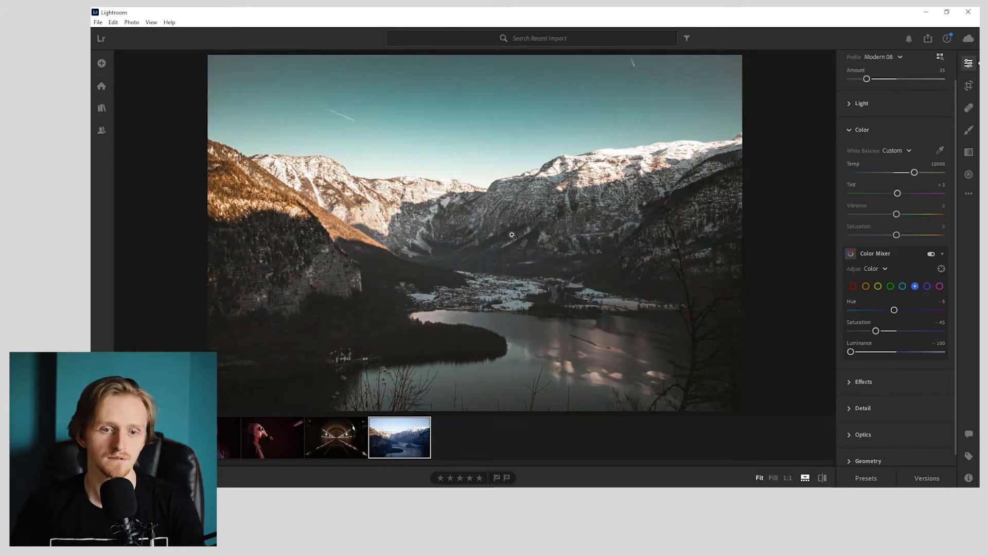
{"action": "key", "text": "backslash"}
{"action": "key", "text": "backslash"}
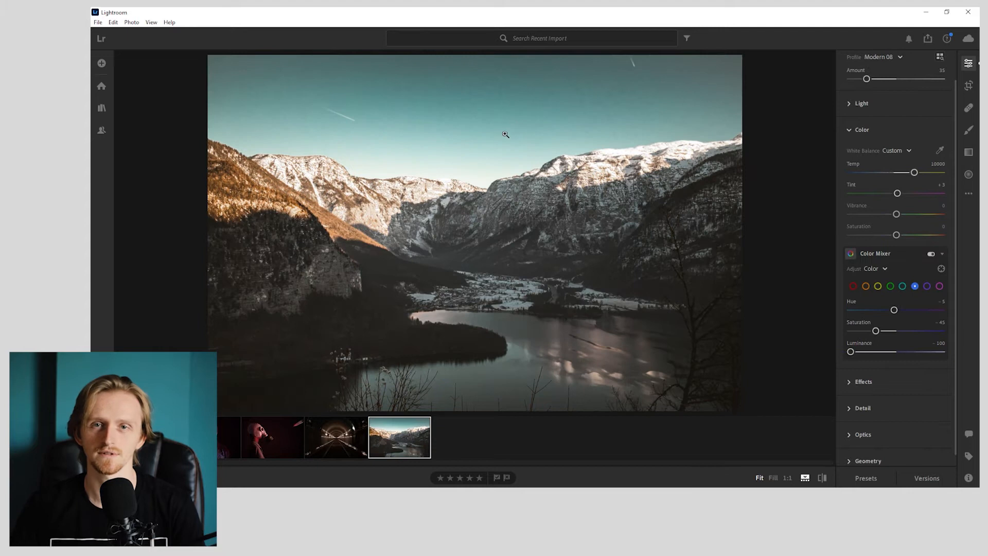
{"action": "key", "text": "backslash"}
{"action": "key", "text": "backslash"}
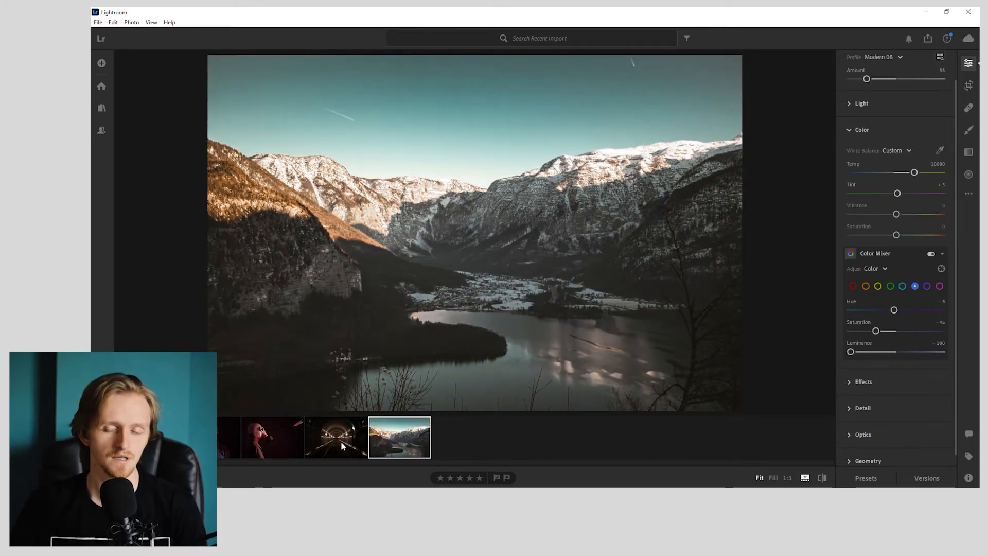
- Try the landscape's copied edit settings on the tunnel photo with default temperature and highlights, and reset all its edits
{"action": "key", "text": "ctrl+c"}
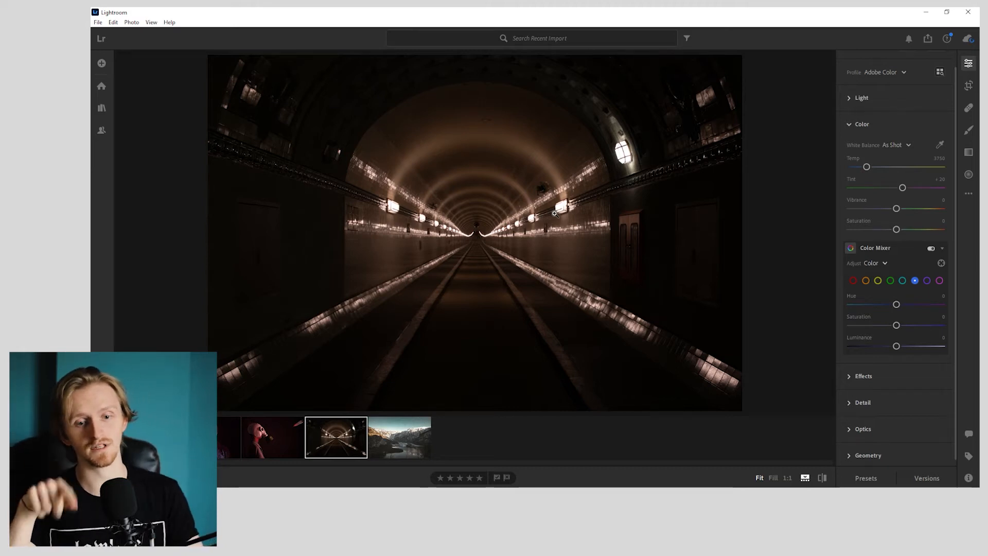
{"action": "key", "text": "ctrl+v"}
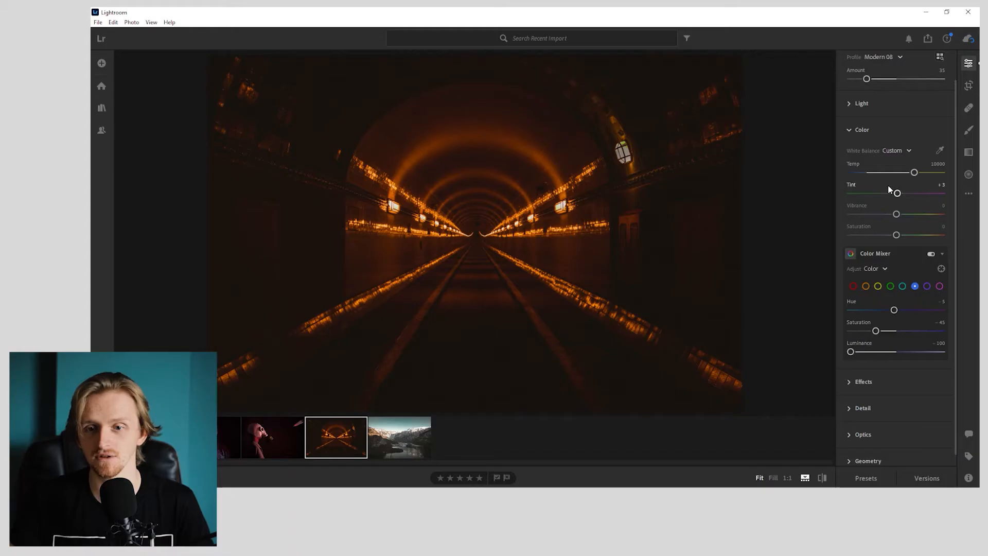
{"action": "double_click", "coordinate": [912, 170]}
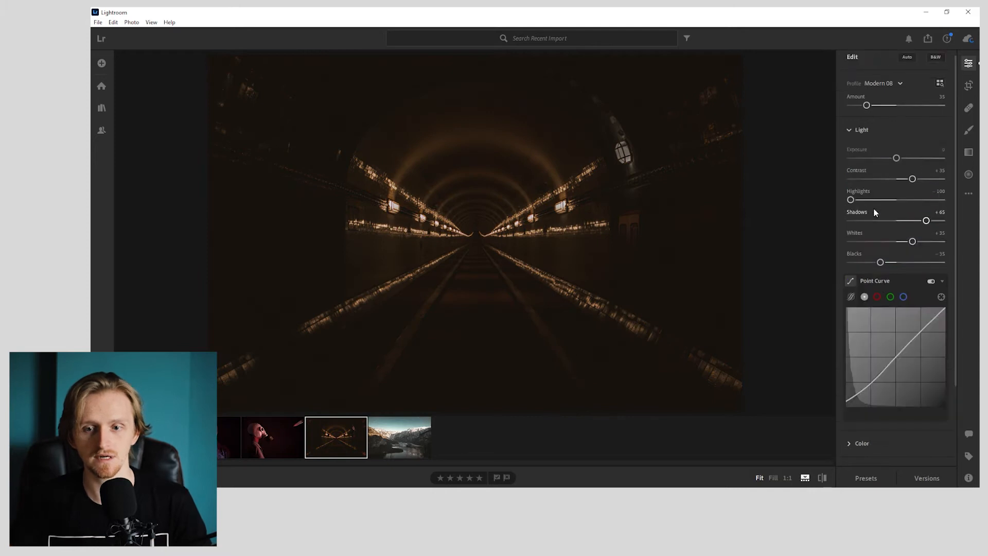
{"action": "double_click", "coordinate": [875, 199]}
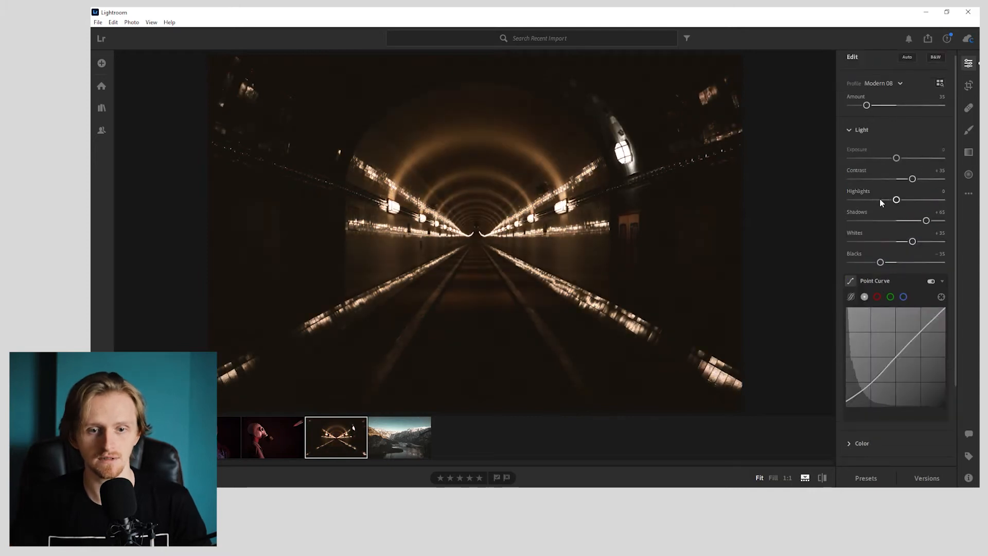
{"action": "left_click", "coordinate": [968, 193]}
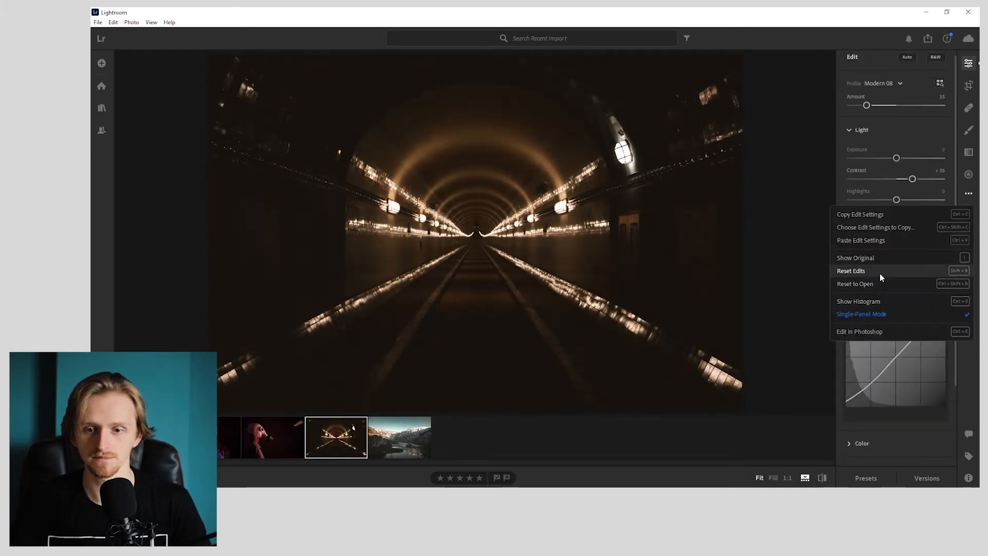
{"action": "left_click", "coordinate": [878, 271]}
- Crop the tunnel photo to a slightly wider aspect ratio than the original
{"action": "left_click", "coordinate": [968, 85]}
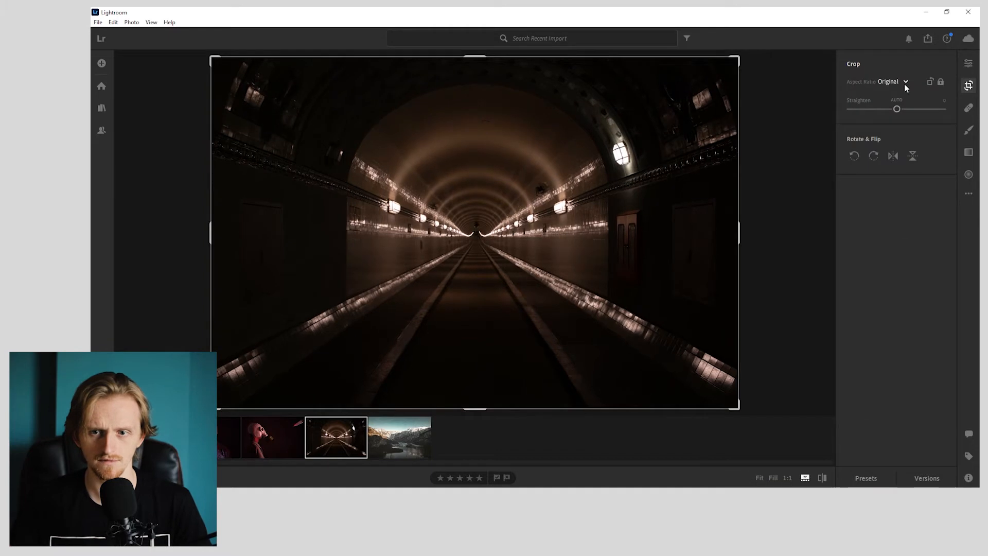
{"action": "left_click", "coordinate": [903, 82]}
{"action": "left_click", "coordinate": [904, 157]}
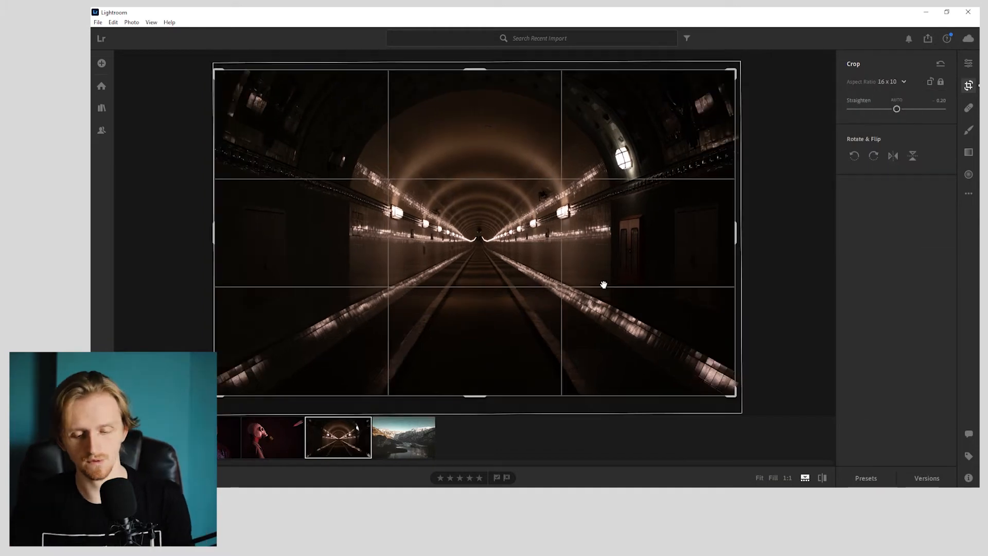
{"action": "key", "text": "Return"}
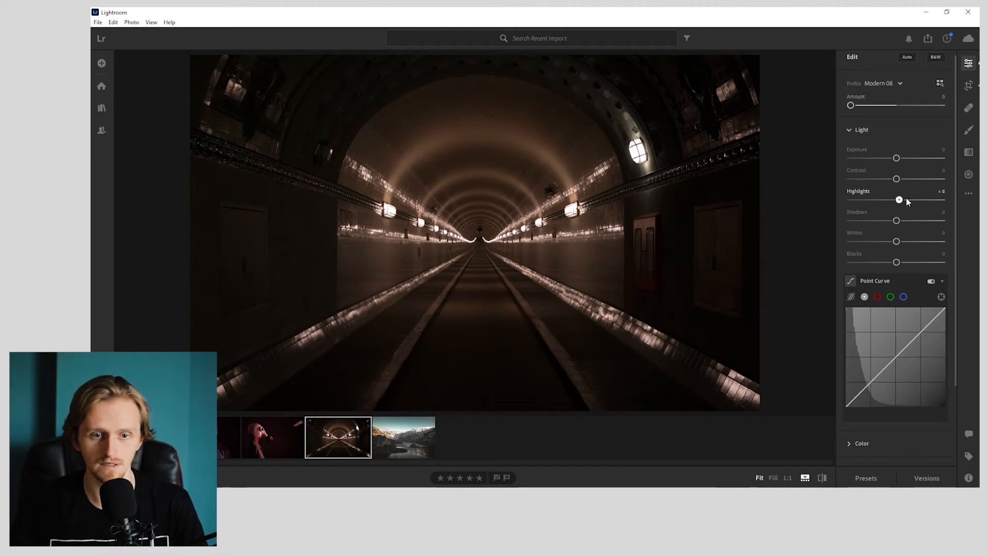
- Set the tunnel photo's whites to +75 and its highlights to -100
{"action": "left_click_drag", "start_coordinate": [896, 242], "coordinate": [929, 241]}
{"action": "left_click", "coordinate": [941, 233]}
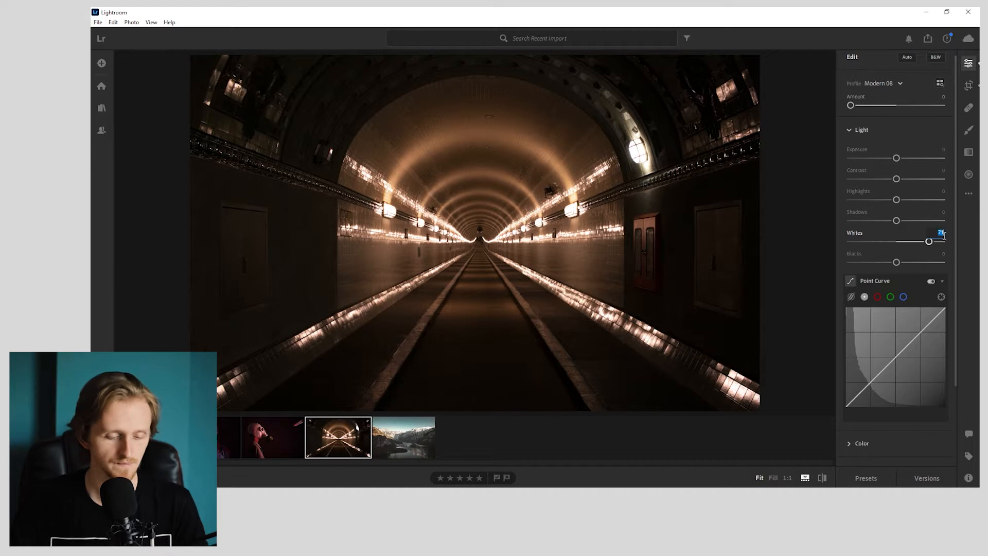
{"action": "type", "text": "75"}
{"action": "key", "text": "Return"}
{"action": "left_click_drag", "start_coordinate": [896, 200], "coordinate": [789, 205]}
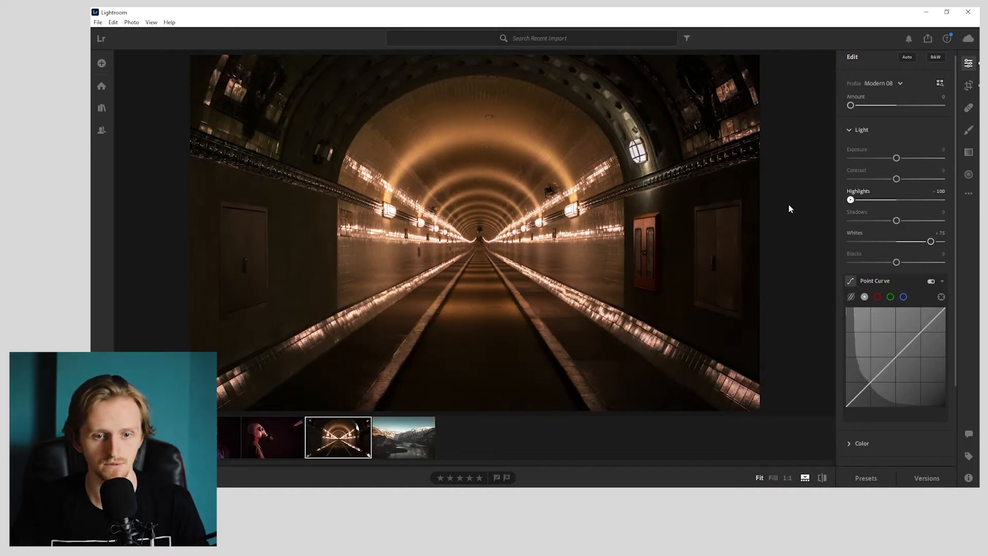
- Lower the shadows to -35, checking the detail around the red cabinet at 1:1
{"action": "left_click_drag", "start_coordinate": [896, 220], "coordinate": [883, 220]}
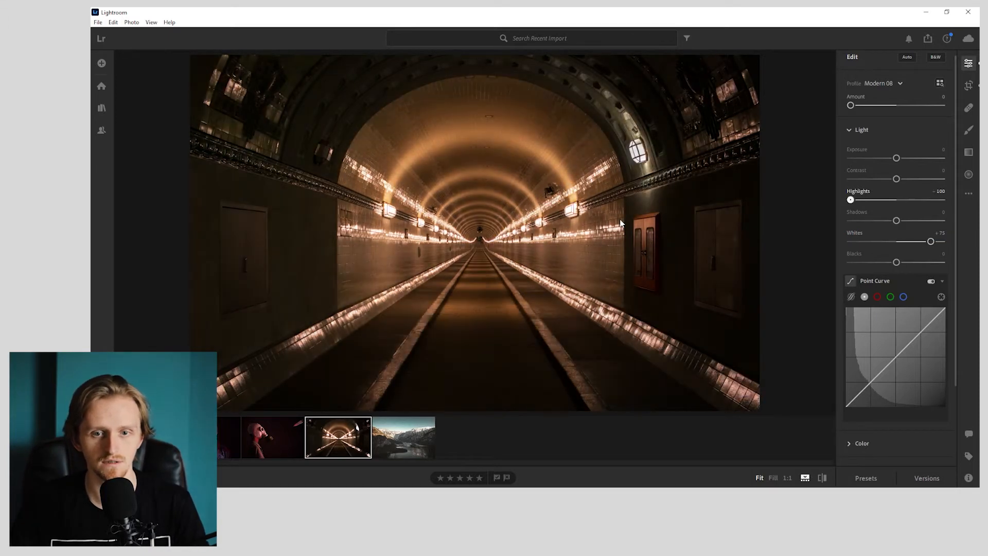
{"action": "left_click", "coordinate": [667, 239]}
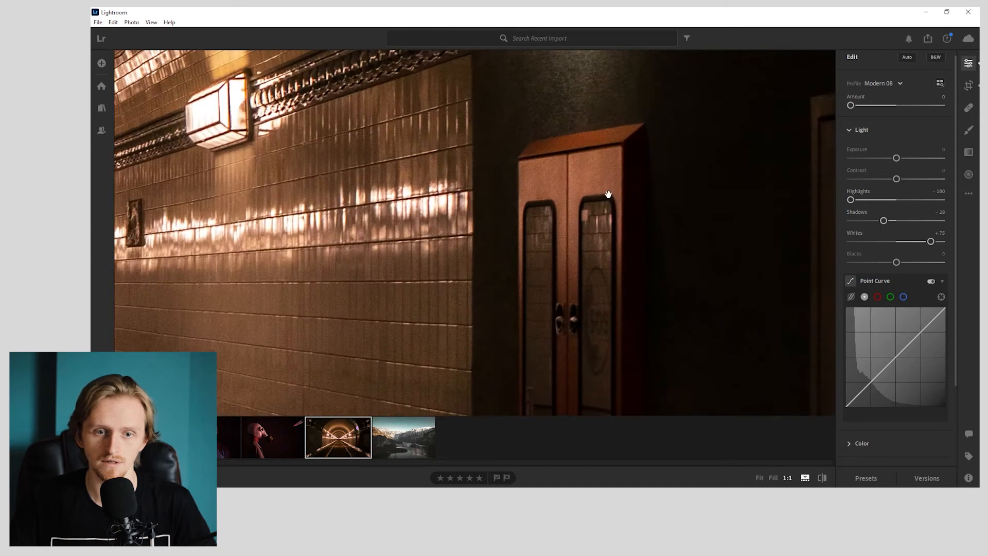
{"action": "left_click", "coordinate": [573, 124]}
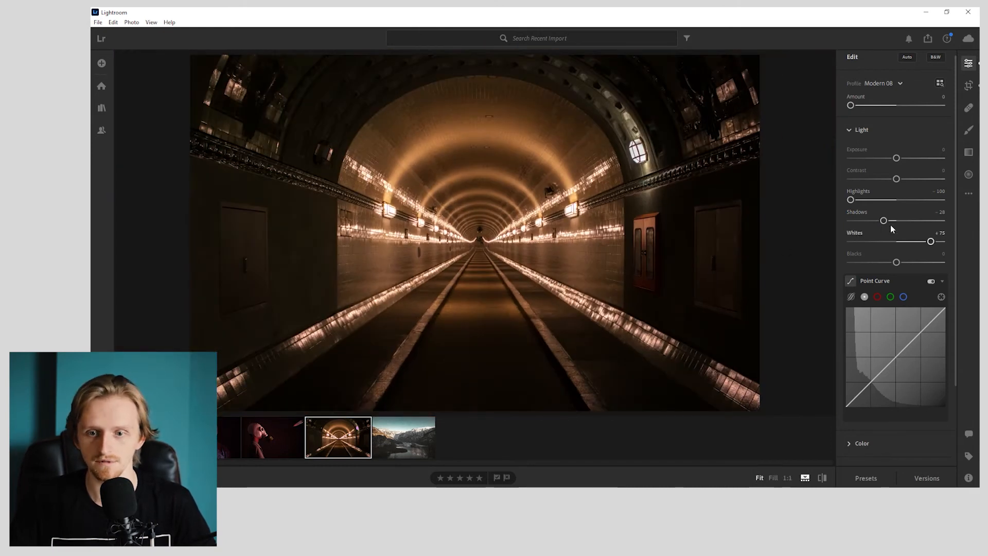
{"action": "type", "text": "-35"}
{"action": "key", "text": "Return"}
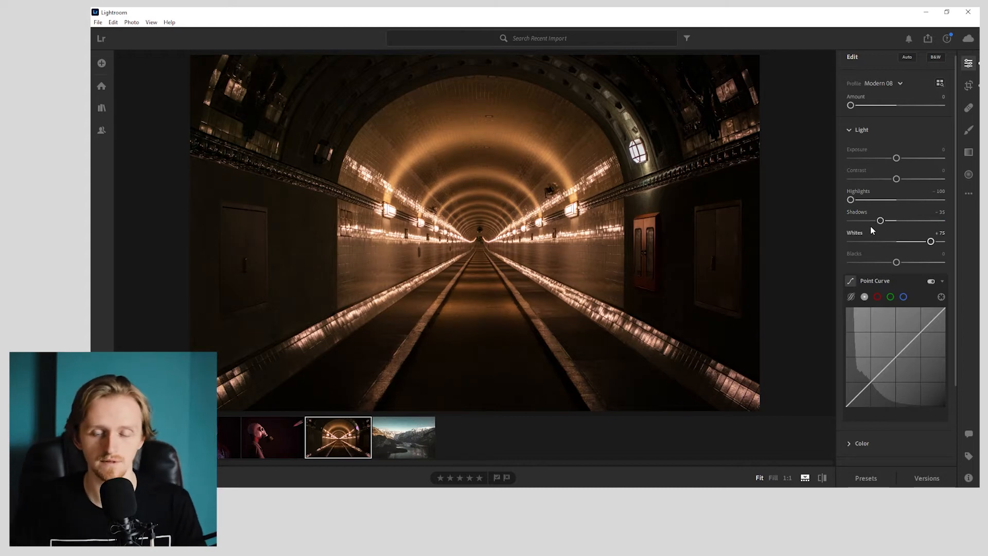
- Set the blacks to +15 and shape the Point Curve with a midtone point and a slightly lifted black point
{"action": "mouse_move", "coordinate": [896, 262]}
{"action": "left_mouse_down"}
{"action": "mouse_move", "coordinate": [937, 264]}
{"action": "mouse_move", "coordinate": [908, 264]}
{"action": "left_mouse_up"}
{"action": "left_click", "coordinate": [939, 255]}
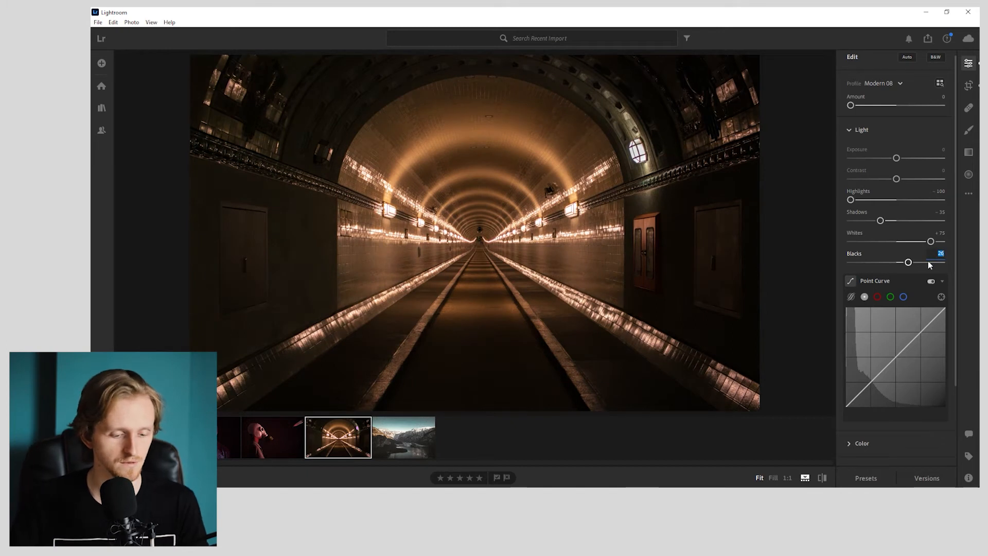
{"action": "left_click_drag", "start_coordinate": [908, 262], "coordinate": [903, 263]}
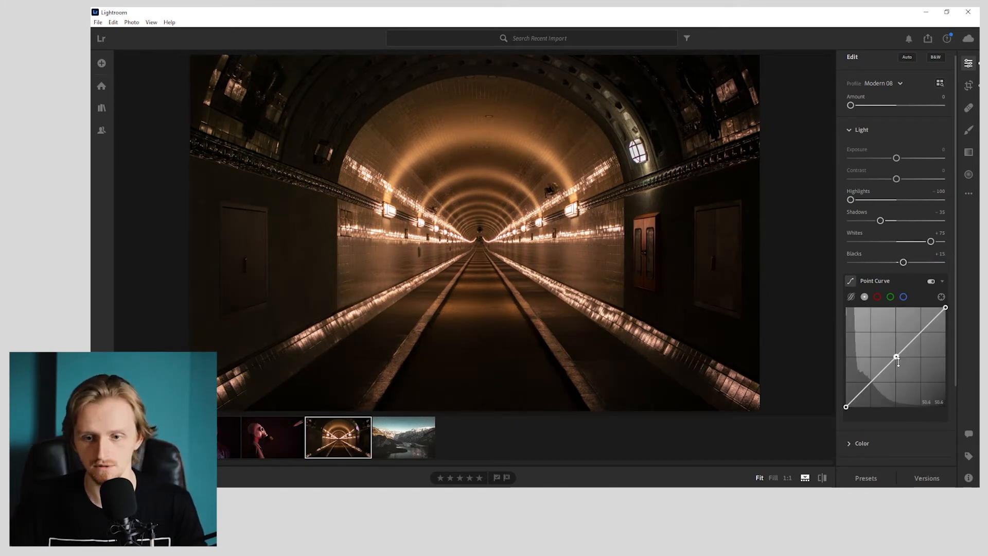
{"action": "left_click", "coordinate": [861, 392]}
{"action": "mouse_move", "coordinate": [847, 407]}
{"action": "left_mouse_down"}
{"action": "mouse_move", "coordinate": [855, 397]}
{"action": "mouse_move", "coordinate": [845, 406]}
{"action": "left_mouse_up"}
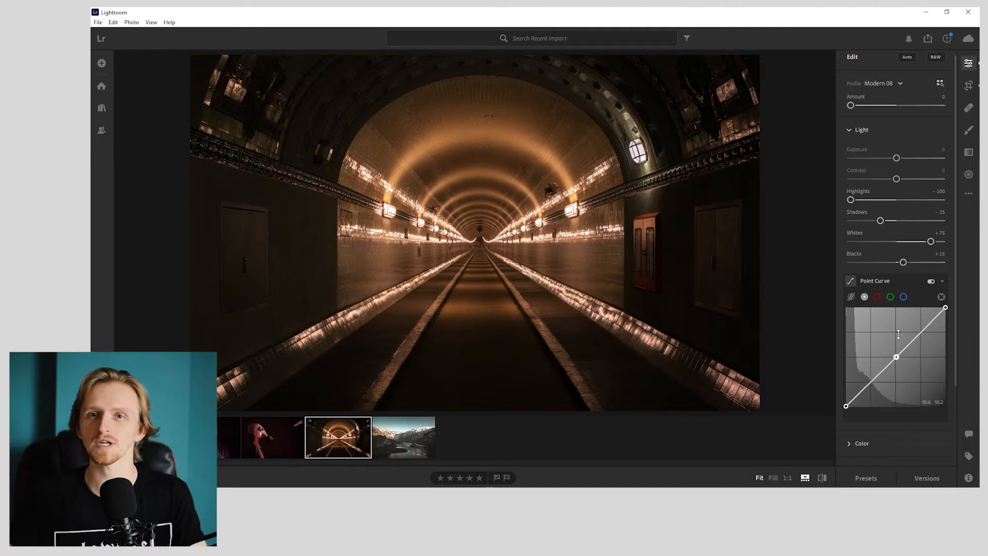
- Set the tunnel photo's white balance to Auto in the Color settings
{"action": "scroll", "coordinate": [906, 289], "scroll_direction": "down", "scroll_amount": 2}
{"action": "left_click", "coordinate": [863, 343]}
{"action": "left_click", "coordinate": [897, 169]}
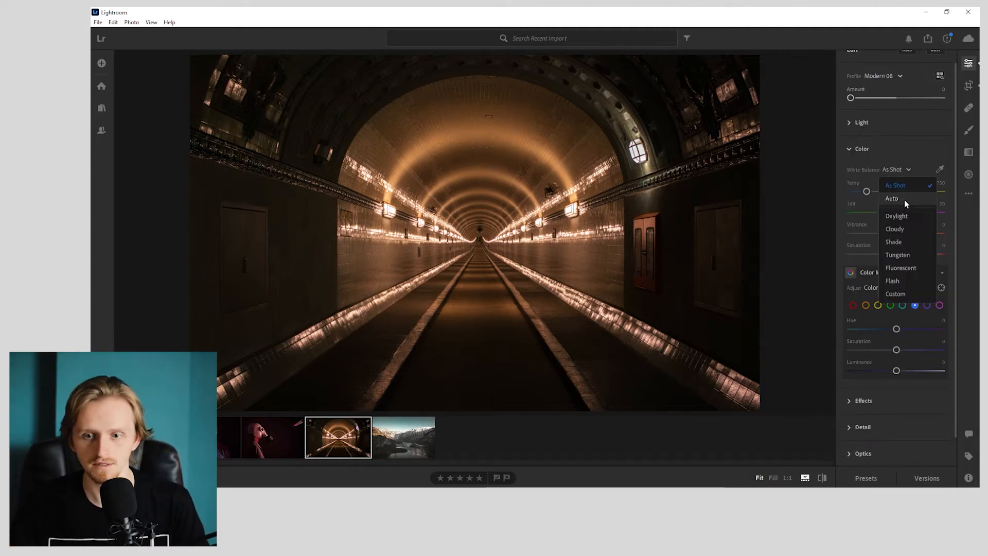
{"action": "left_click", "coordinate": [895, 199]}
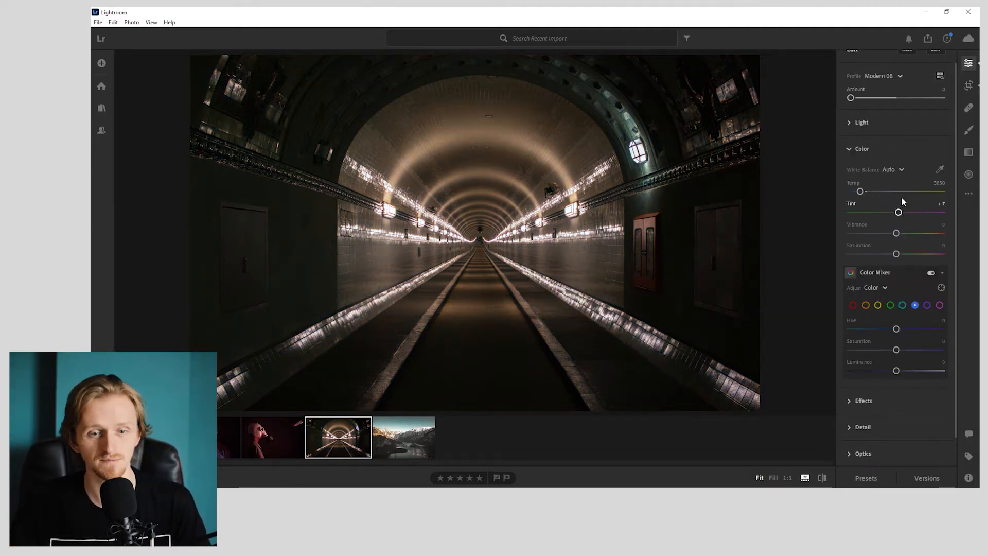
- Warm the tunnel photo's white balance to a custom Temp of 3750 and Tint of +20
{"action": "left_click_drag", "start_coordinate": [859, 192], "coordinate": [866, 191]}
{"action": "left_click", "coordinate": [943, 184]}
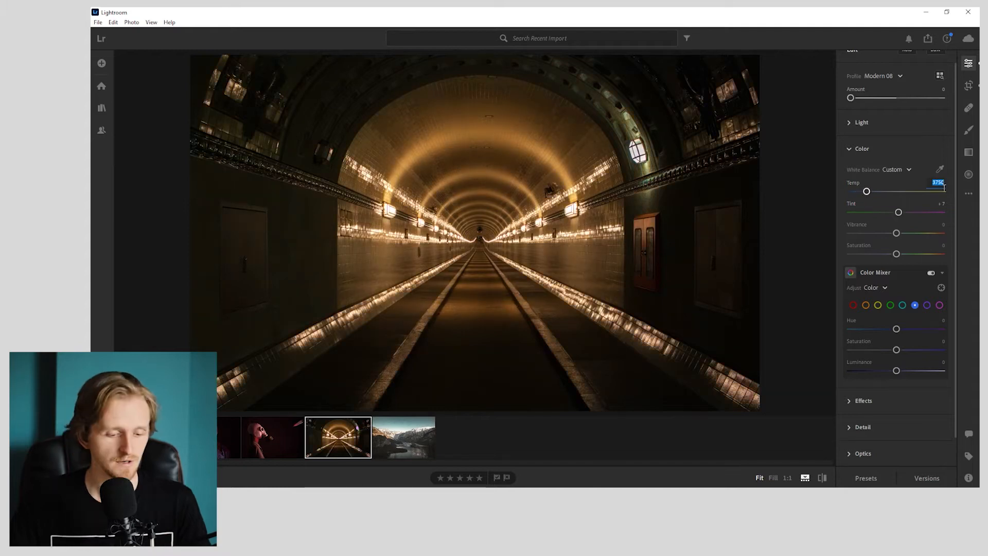
{"action": "key", "text": "BackSpace"}
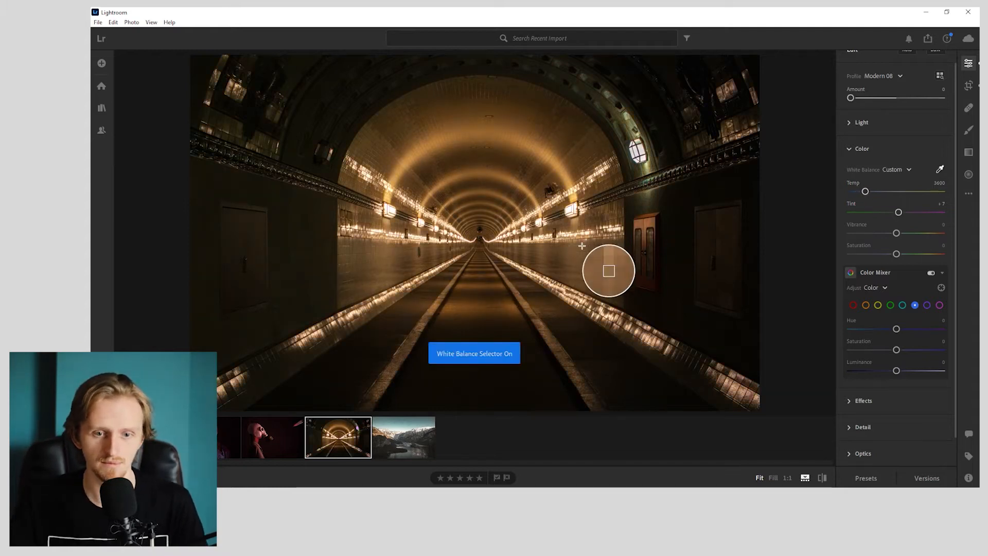
{"action": "left_click", "coordinate": [607, 272]}
{"action": "left_click_drag", "start_coordinate": [859, 192], "coordinate": [867, 192]}
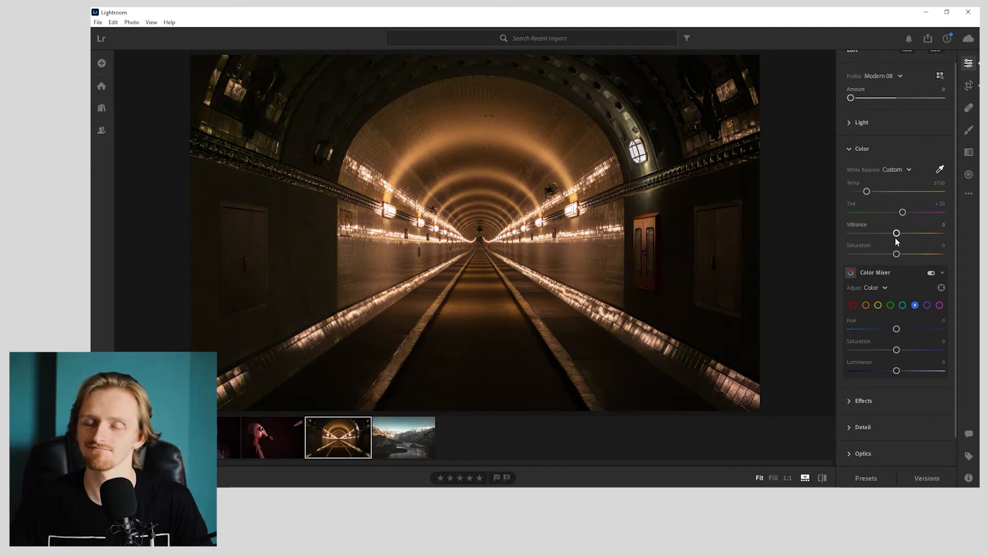
- Set the reds in the Color Mixer to hue -100 and saturation +100
{"action": "left_click", "coordinate": [853, 305]}
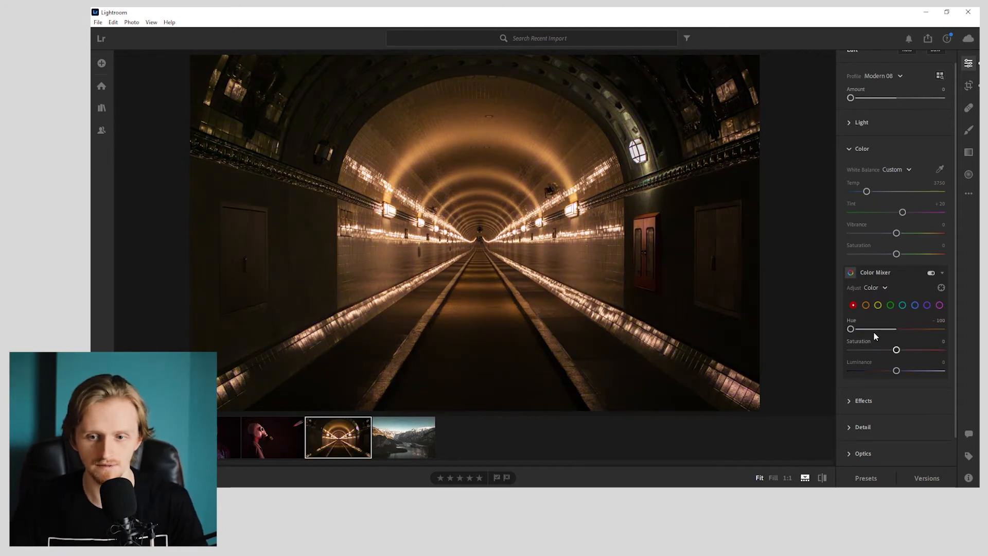
{"action": "left_click", "coordinate": [850, 329]}
{"action": "left_click_drag", "start_coordinate": [684, 320], "coordinate": [742, 328]}
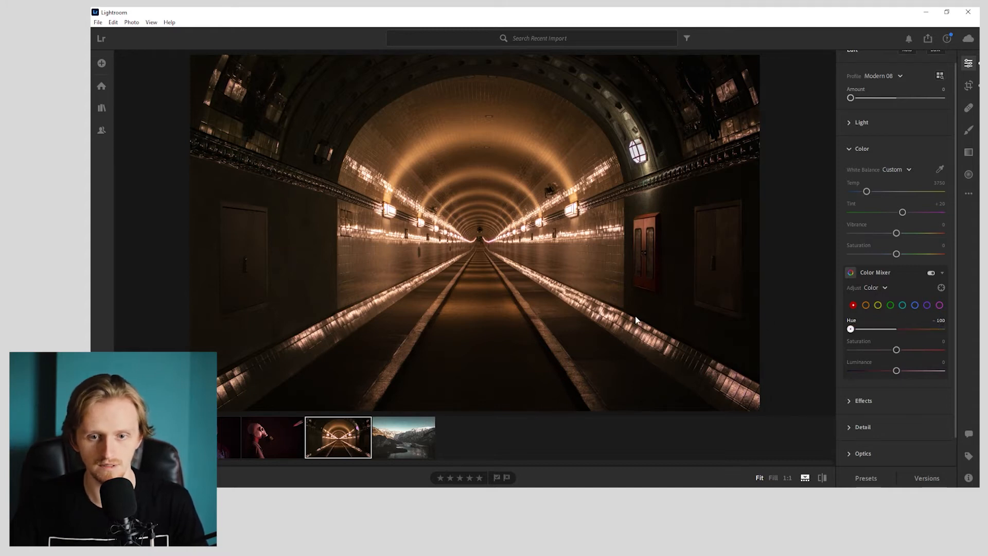
{"action": "left_click_drag", "start_coordinate": [914, 348], "coordinate": [931, 364]}
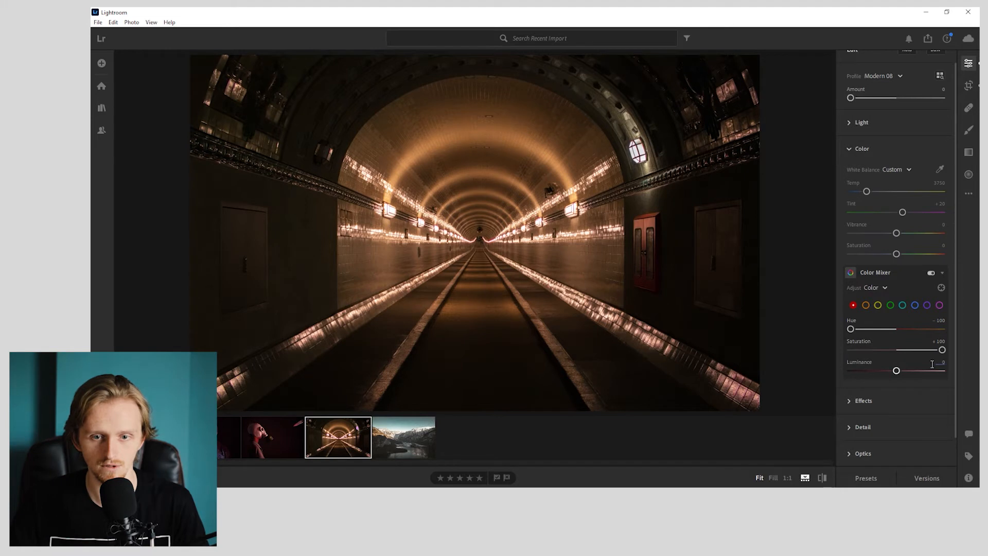
- Set the oranges in the Color Mixer to saturation -35 and luminance +25, fine-tuning their hue
{"action": "left_click", "coordinate": [865, 305]}
{"action": "left_click_drag", "start_coordinate": [896, 329], "coordinate": [868, 350]}
{"action": "left_click_drag", "start_coordinate": [879, 349], "coordinate": [878, 349]}
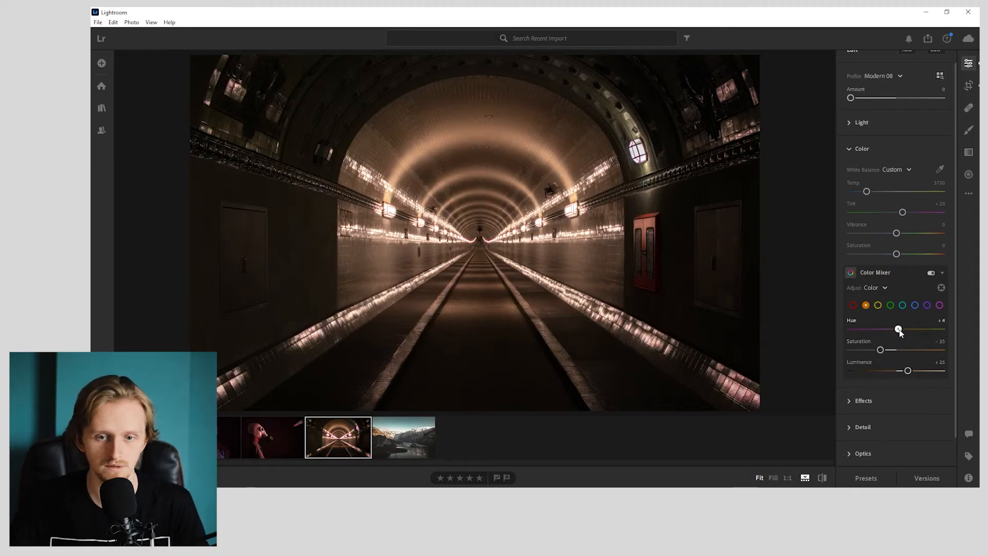
{"action": "left_click_drag", "start_coordinate": [899, 329], "coordinate": [969, 354]}
- Set the yellows to hue +100, saturation -40 and luminance +100, and shift the magenta hue to +13
{"action": "left_click", "coordinate": [877, 305]}
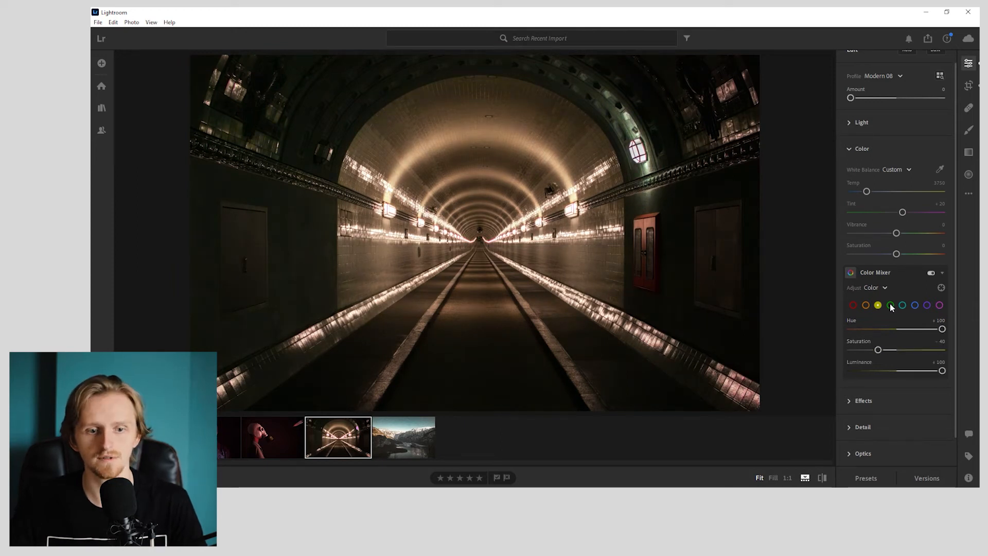
{"action": "left_click", "coordinate": [891, 306]}
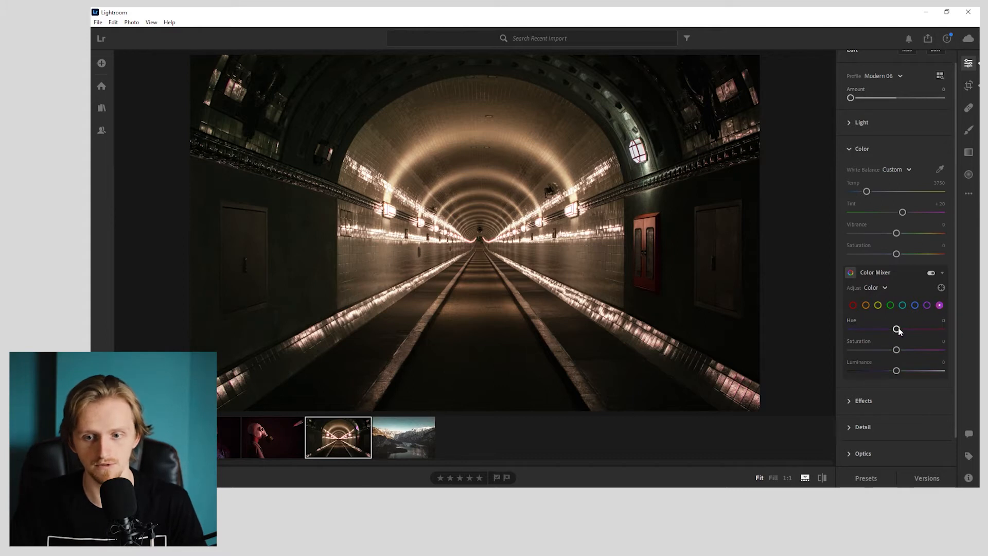
{"action": "mouse_move", "coordinate": [896, 330]}
{"action": "left_mouse_down"}
{"action": "mouse_move", "coordinate": [888, 329]}
{"action": "mouse_move", "coordinate": [975, 324]}
{"action": "mouse_move", "coordinate": [902, 329]}
{"action": "left_mouse_up"}
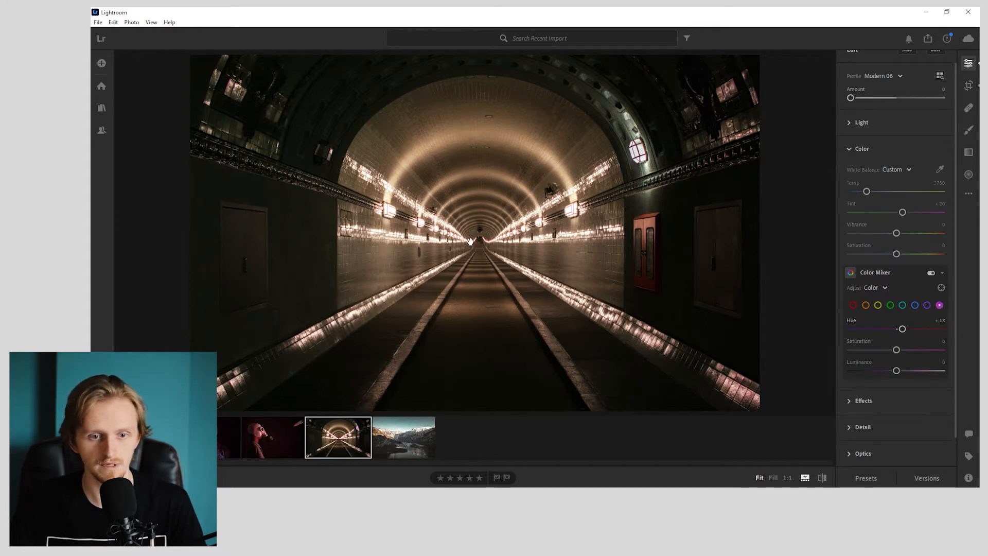
- Set the reds to saturation 0 and luminance +100, checking the far end of the tunnel at 1:1
{"action": "left_click", "coordinate": [470, 242]}
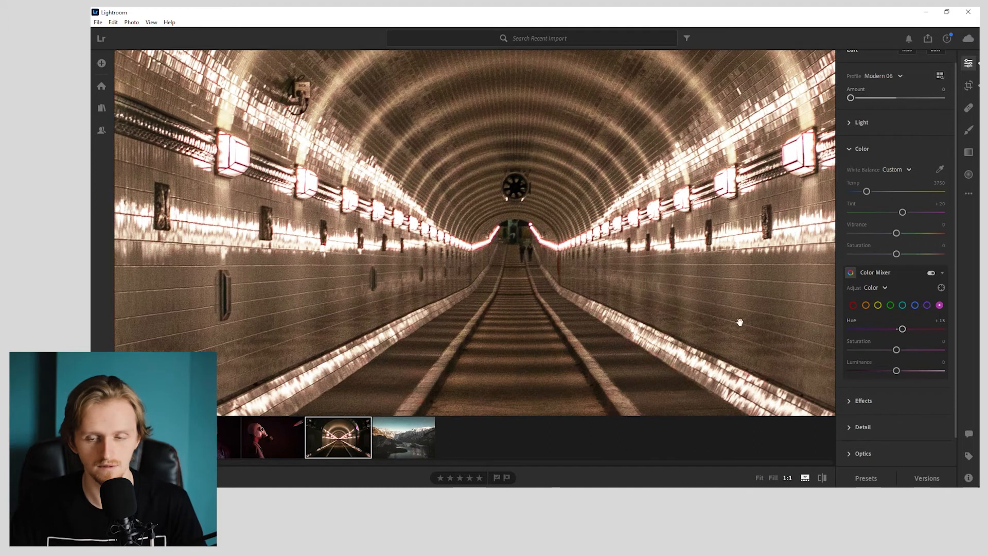
{"action": "left_click", "coordinate": [854, 305]}
{"action": "left_click_drag", "start_coordinate": [942, 349], "coordinate": [719, 345]}
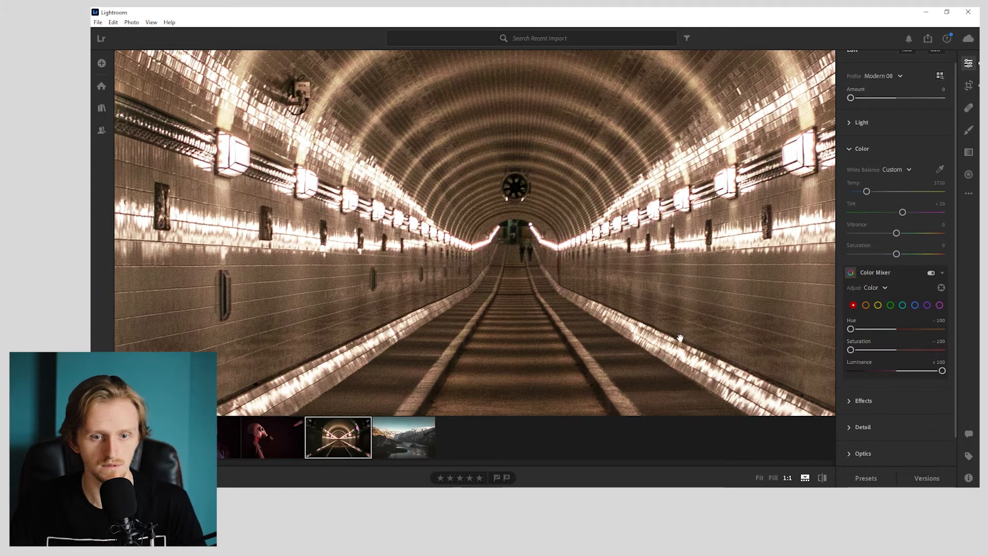
{"action": "left_click", "coordinate": [650, 297]}
{"action": "left_click_drag", "start_coordinate": [881, 352], "coordinate": [893, 354]}
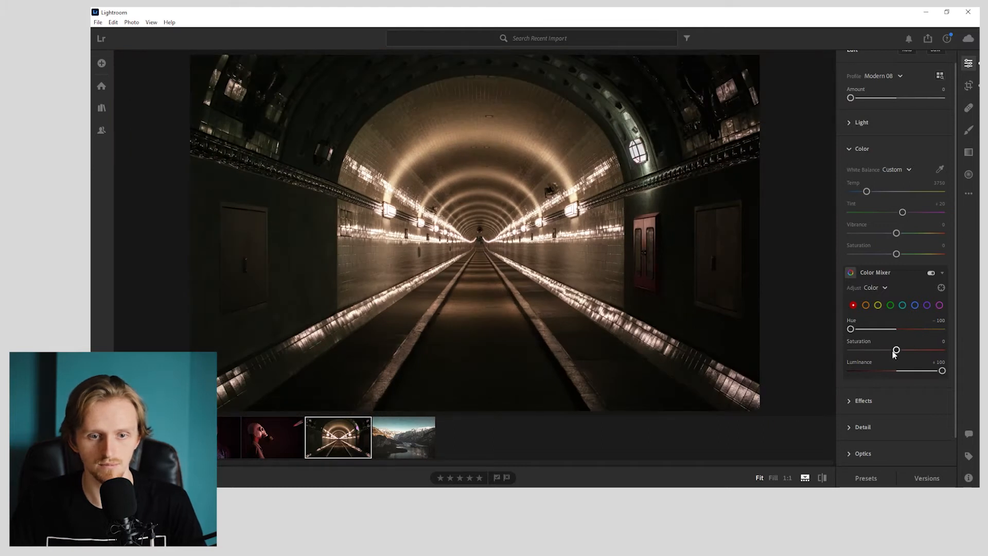
- Compare the tunnel photo with and without the Color Mixer adjustments
{"action": "left_click", "coordinate": [932, 273]}
{"action": "left_click", "coordinate": [931, 273]}
{"action": "left_click", "coordinate": [931, 273]}
{"action": "left_click", "coordinate": [930, 274]}
{"action": "left_click", "coordinate": [929, 273]}
{"action": "left_click", "coordinate": [929, 273]}
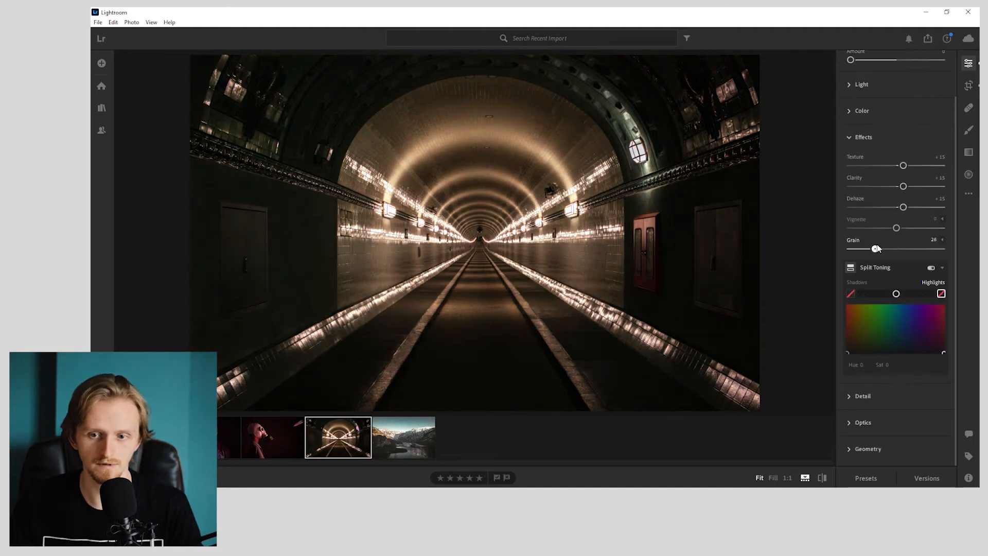
- Set the tunnel photo's grain to 25 and adjust the Split Toning hue
{"action": "type", "text": "25"}
{"action": "key", "text": "Return"}
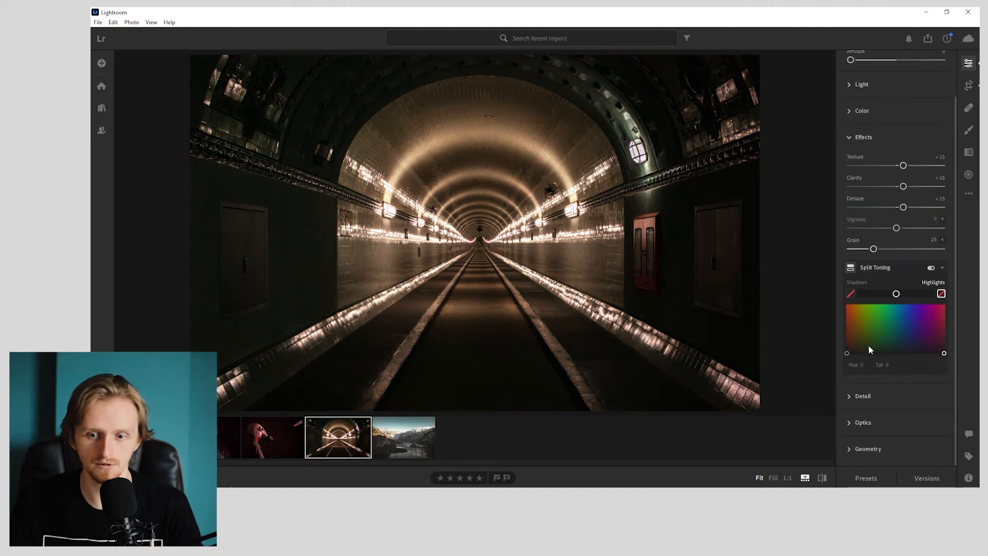
{"action": "left_click_drag", "start_coordinate": [848, 353], "coordinate": [877, 354]}
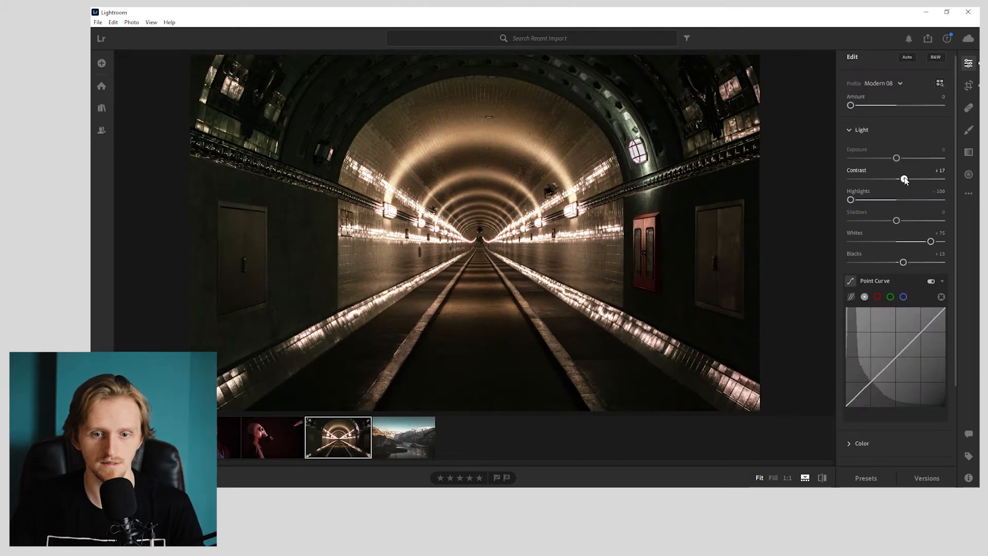
- Inspect the red cabinet up close and review the tunnel photo's crop
{"action": "left_click", "coordinate": [654, 241]}
{"action": "left_click", "coordinate": [655, 240]}
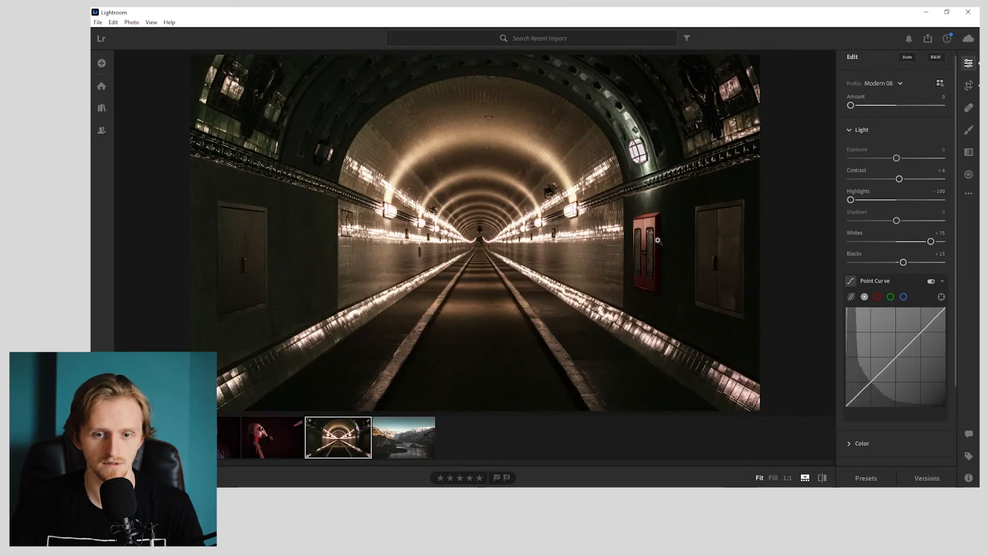
{"action": "left_click", "coordinate": [969, 86]}
{"action": "left_click_drag", "start_coordinate": [203, 271], "coordinate": [322, 224]}
{"action": "key", "text": "e"}
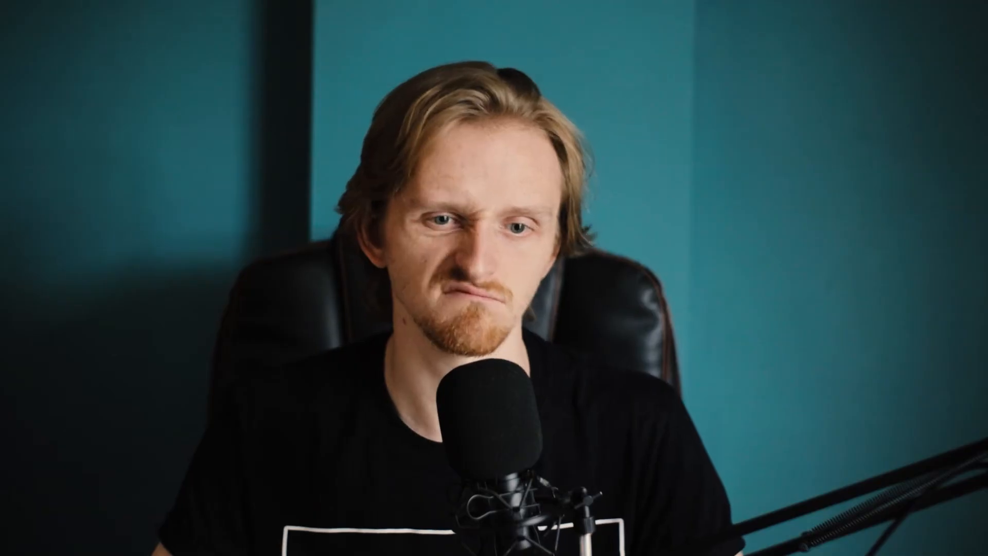
- Compare the tunnel edit with the original and warm the white balance to a Temp of 5600
{"action": "key", "text": "backslash"}
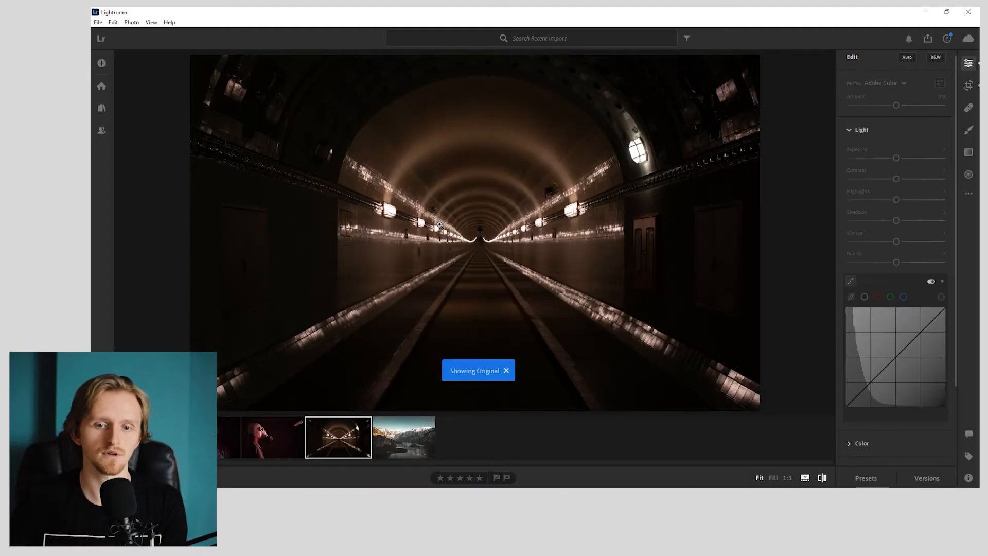
{"action": "key", "text": "backslash"}
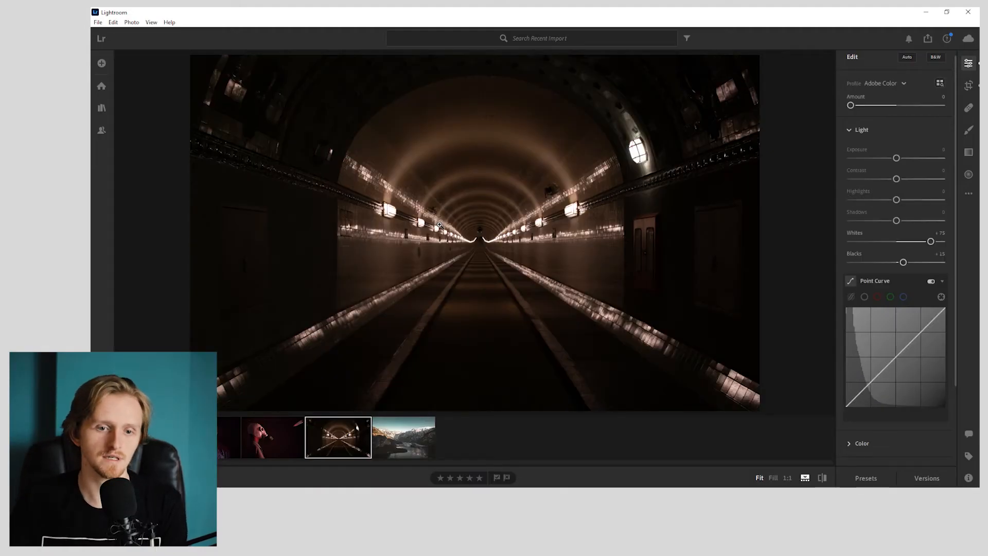
{"action": "left_click", "coordinate": [861, 129]}
{"action": "left_click", "coordinate": [875, 157]}
{"action": "mouse_move", "coordinate": [868, 177]}
{"action": "left_mouse_down"}
{"action": "mouse_move", "coordinate": [850, 178]}
{"action": "mouse_move", "coordinate": [883, 176]}
{"action": "left_mouse_up"}
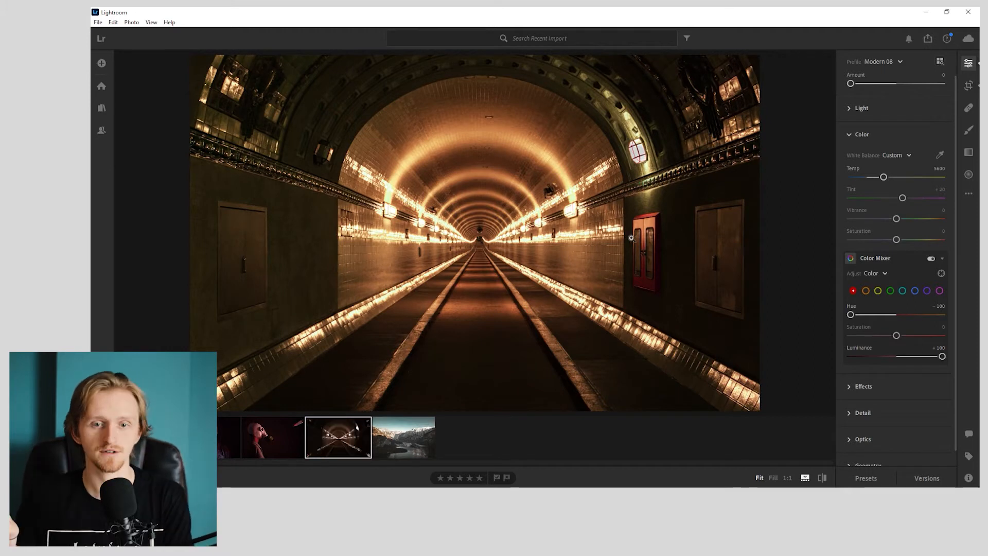
- Check the warmer look against the original photo and set the Temp to 5000
{"action": "key", "text": "backslash"}
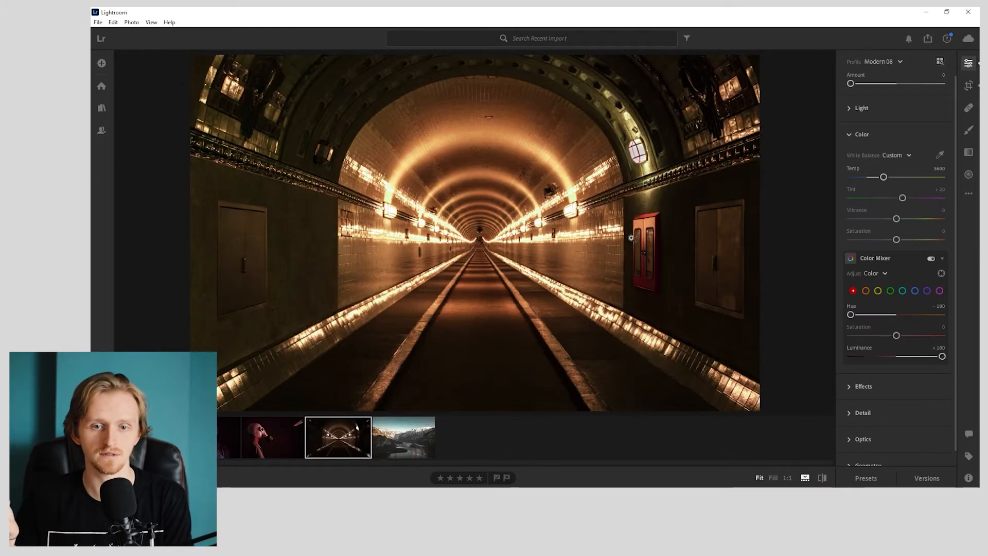
{"action": "key", "text": "backslash"}
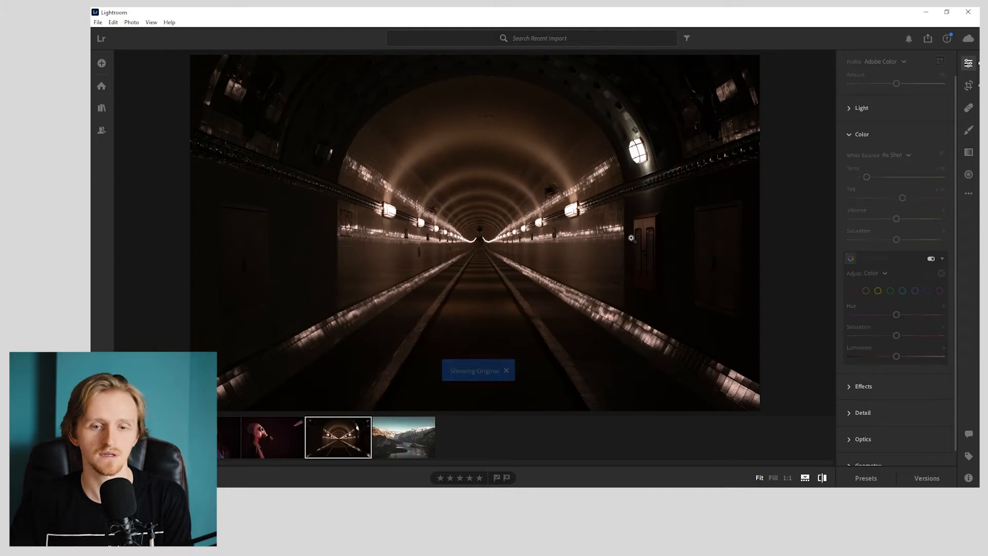
{"action": "key", "text": "backslash"}
{"action": "key", "text": "backslash"}
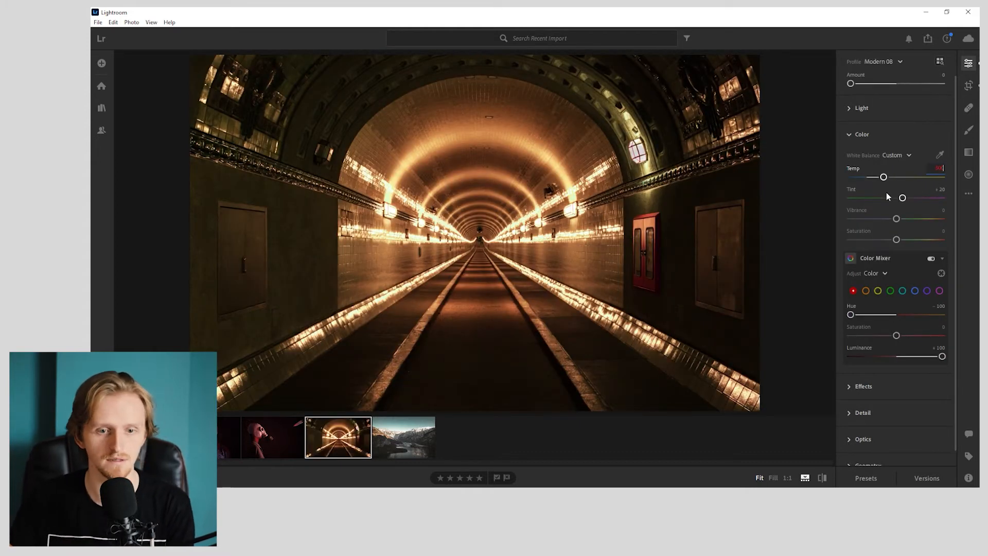
{"action": "key", "text": "Return"}
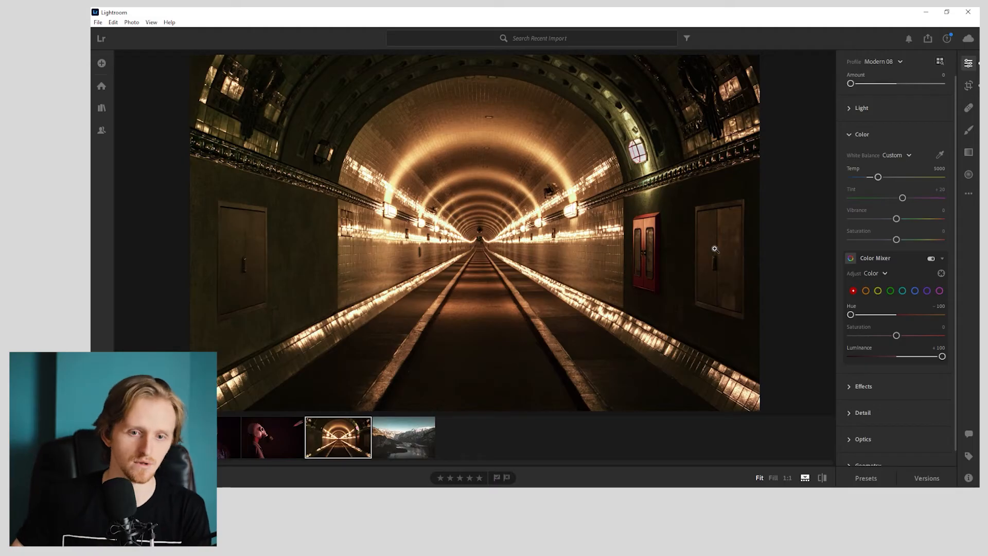
- Compare the edit with the original again and inspect the red cabinet and the wall beside it at 1:1
{"action": "key", "text": "backslash"}
{"action": "key", "text": "backslash"}
{"action": "left_click", "coordinate": [663, 228]}
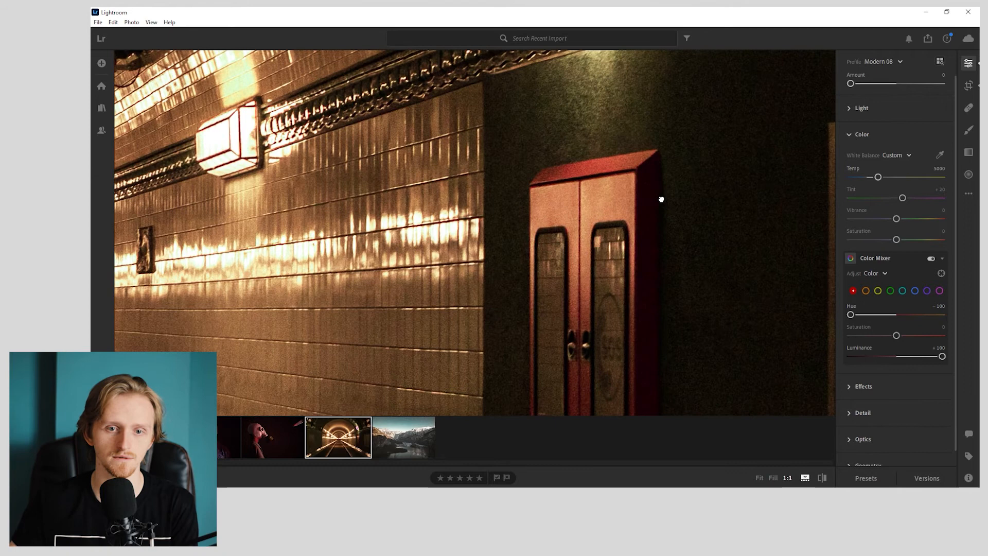
{"action": "left_click", "coordinate": [659, 198]}
{"action": "left_click", "coordinate": [648, 287]}
{"action": "left_click", "coordinate": [648, 286]}
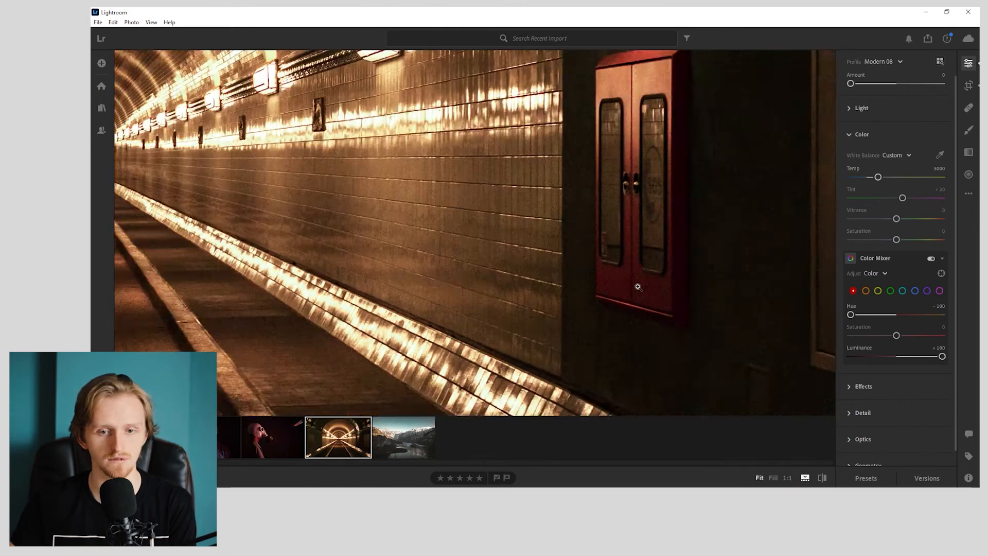
- Copy the tunnel photo's edit settings and switch to the gas mask photo
{"action": "key", "text": "ctrl+c"}
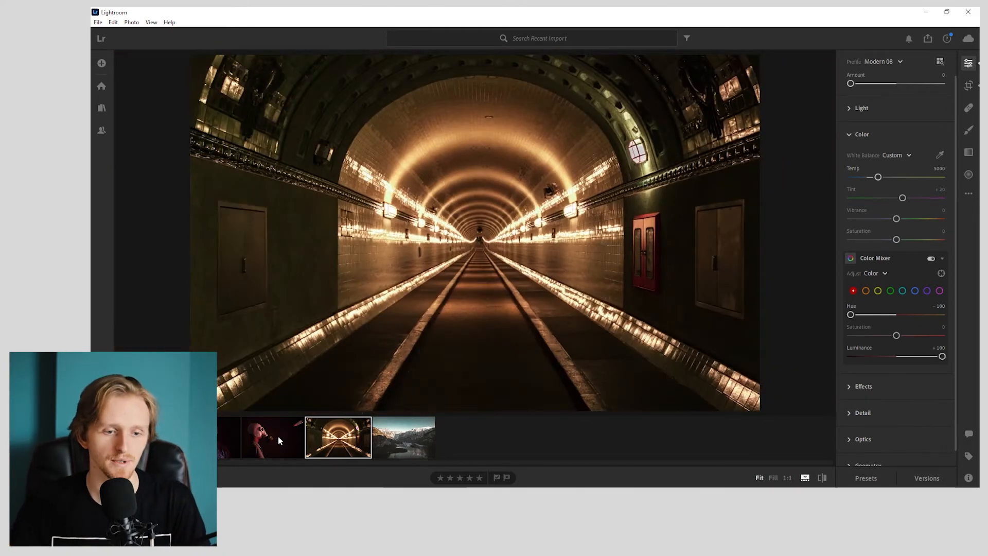
{"action": "left_click", "coordinate": [278, 436]}
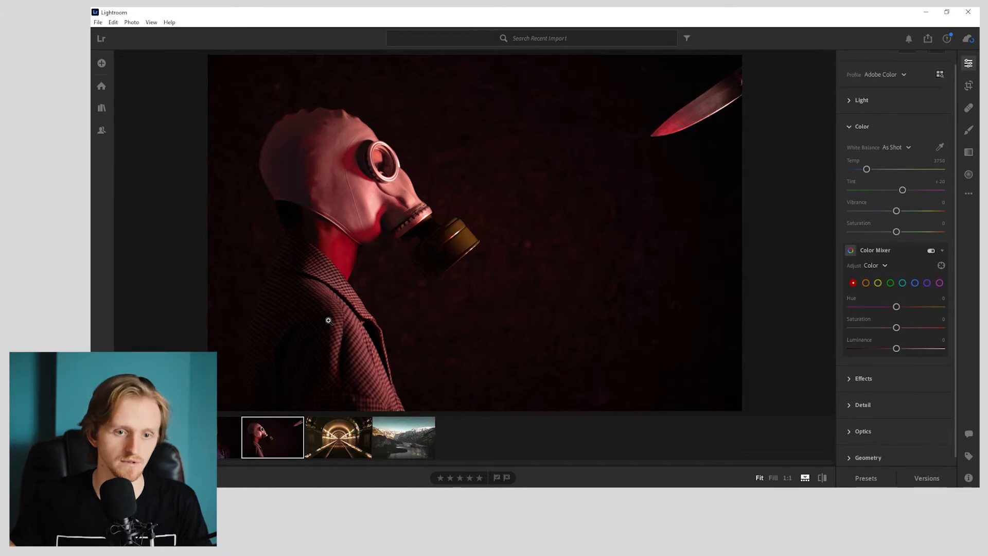
{"action": "key", "text": "ctrl+v"}
- Try applying the mountain lake photo's edit settings to the gas mask photo, and undo the paste
{"action": "left_click", "coordinate": [413, 446]}
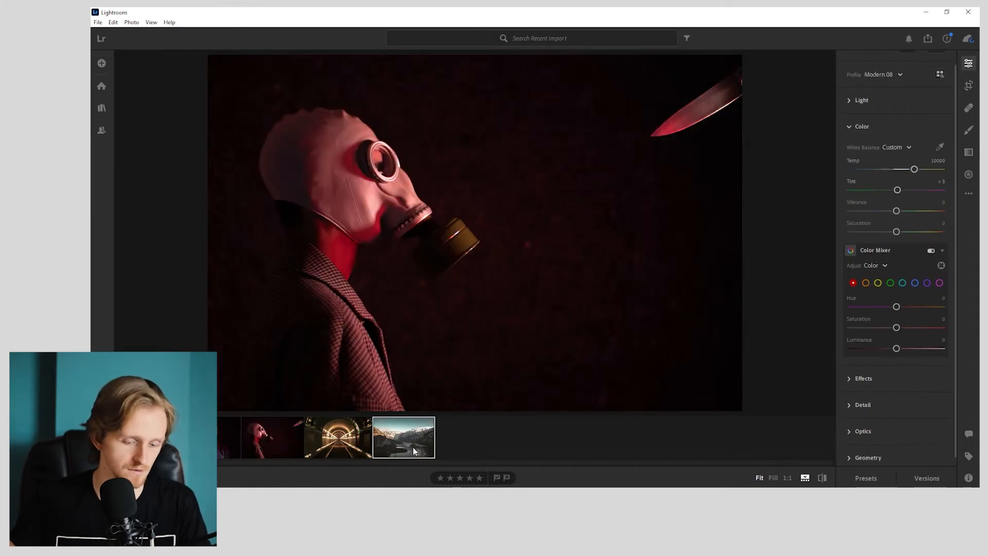
{"action": "key", "text": "ctrl+v"}
{"action": "left_click", "coordinate": [272, 435]}
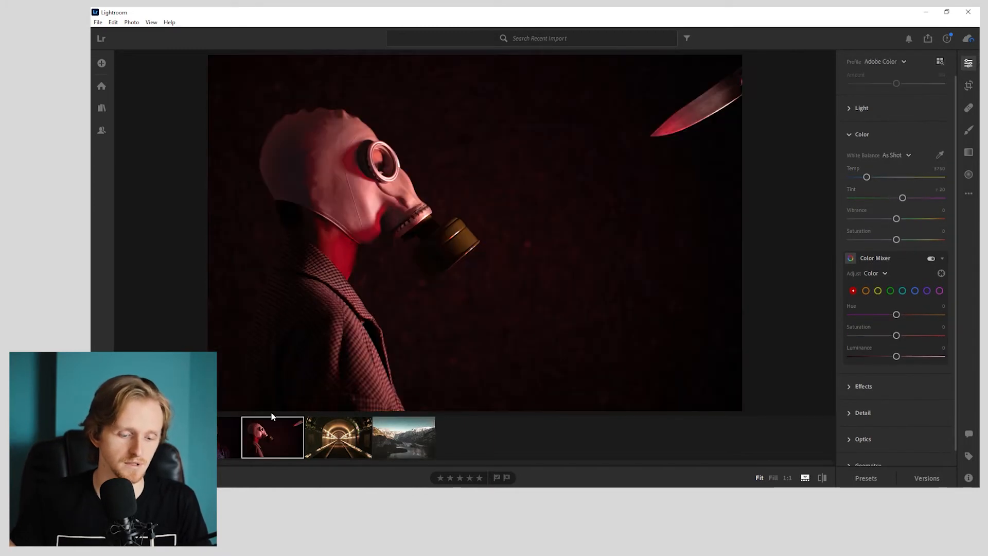
{"action": "key", "text": "ctrl+v"}
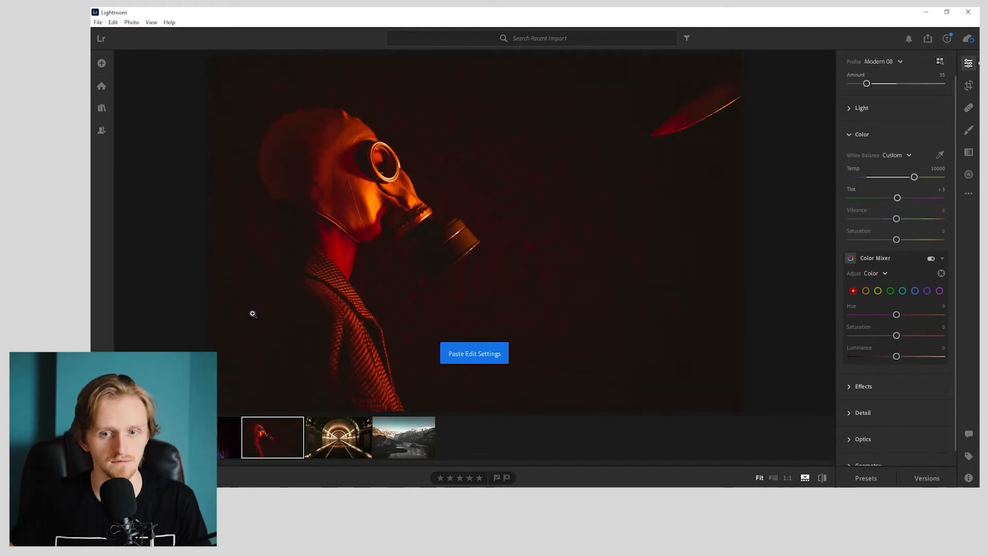
{"action": "key", "text": "ctrl+z"}
- Try raising the gas mask photo's blacks to +26 in the Light settings, and reset them
{"action": "left_click", "coordinate": [908, 101]}
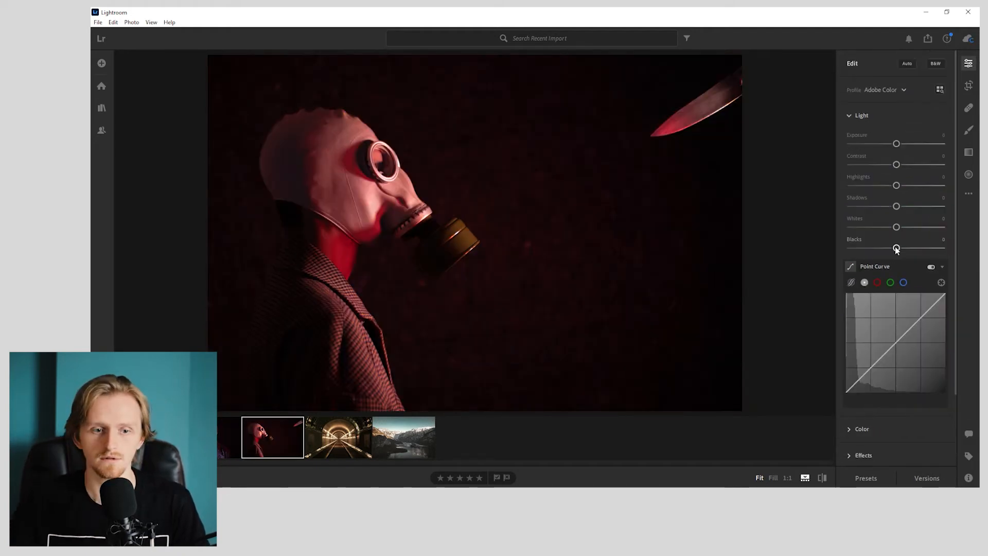
{"action": "left_click_drag", "start_coordinate": [892, 248], "coordinate": [908, 246]}
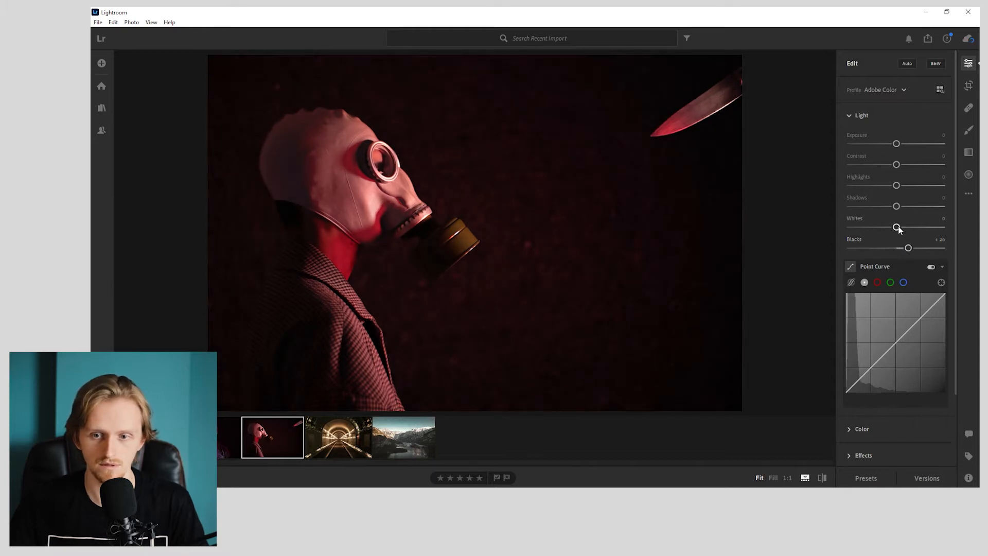
{"action": "double_click", "coordinate": [908, 248]}
- Set the gas mask photo's whites to +25 and its highlights to +25
{"action": "left_click_drag", "start_coordinate": [896, 227], "coordinate": [912, 228]}
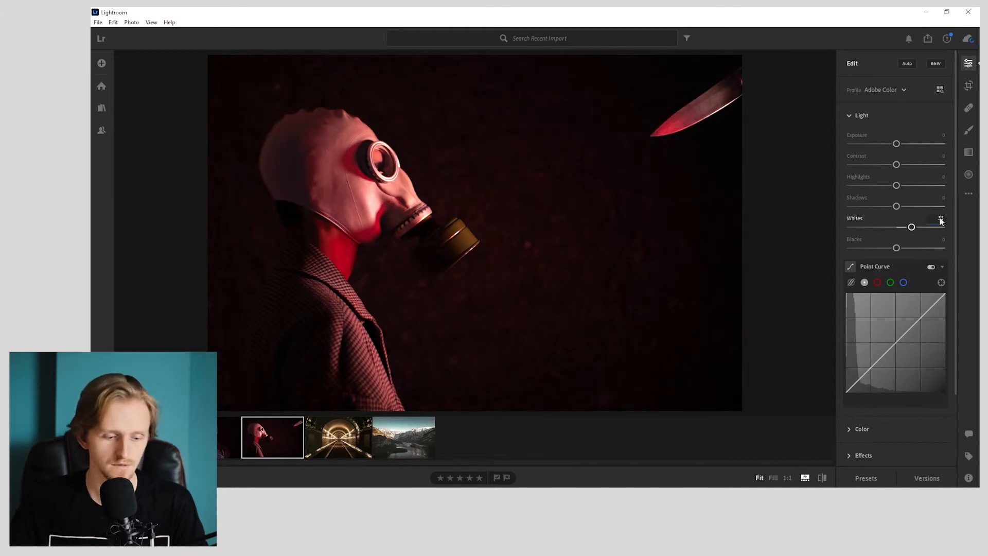
{"action": "left_click", "coordinate": [941, 220]}
{"action": "type", "text": "25"}
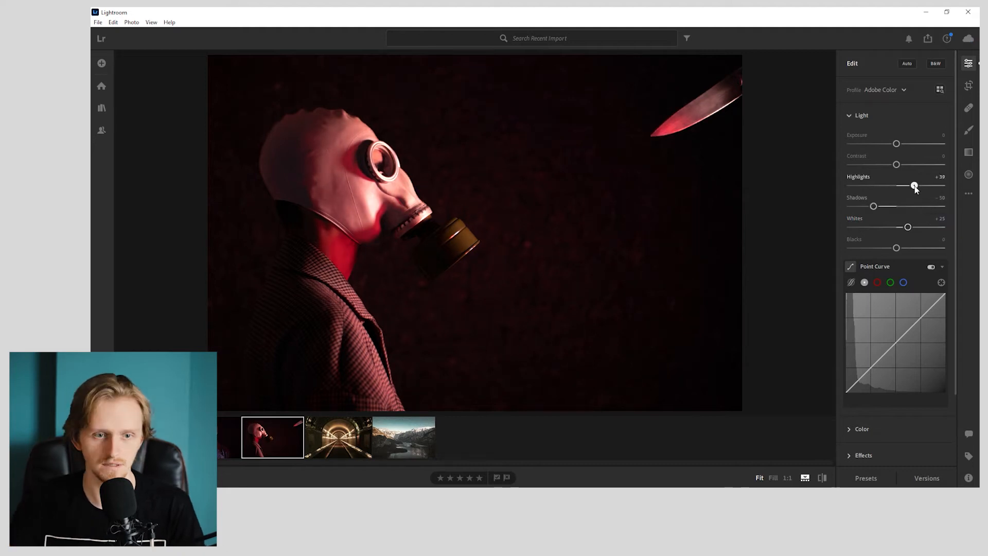
{"action": "left_click_drag", "start_coordinate": [912, 185], "coordinate": [908, 186]}
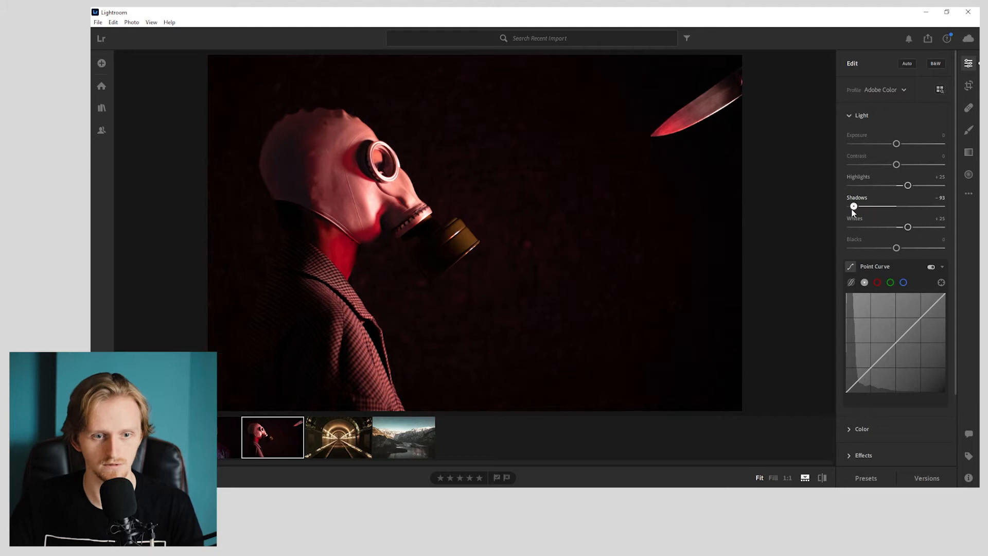
- Set the gas mask photo's highlights to +35 and shadows to -100, then try contrast at -100 and reset it
{"action": "left_click_drag", "start_coordinate": [907, 185], "coordinate": [913, 186]}
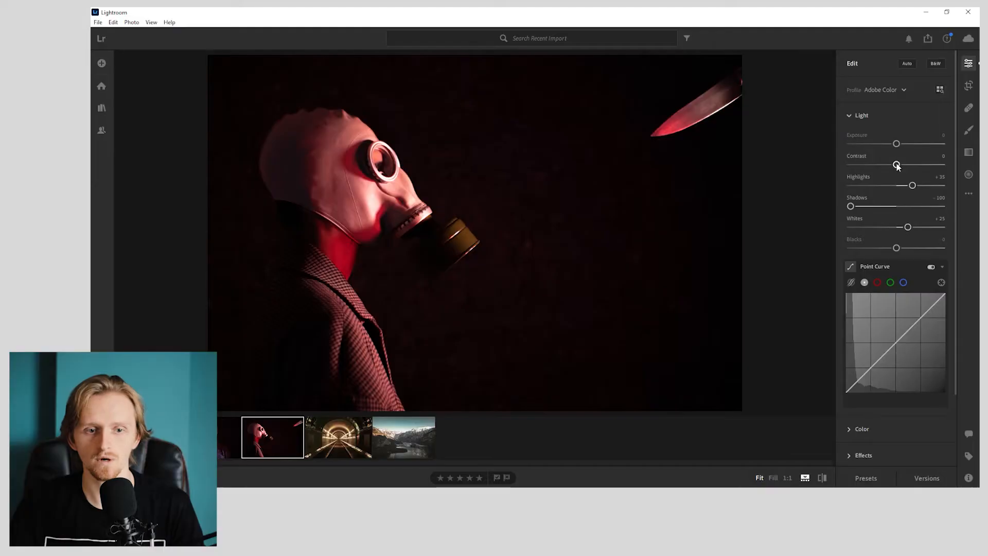
{"action": "left_click_drag", "start_coordinate": [893, 163], "coordinate": [775, 185]}
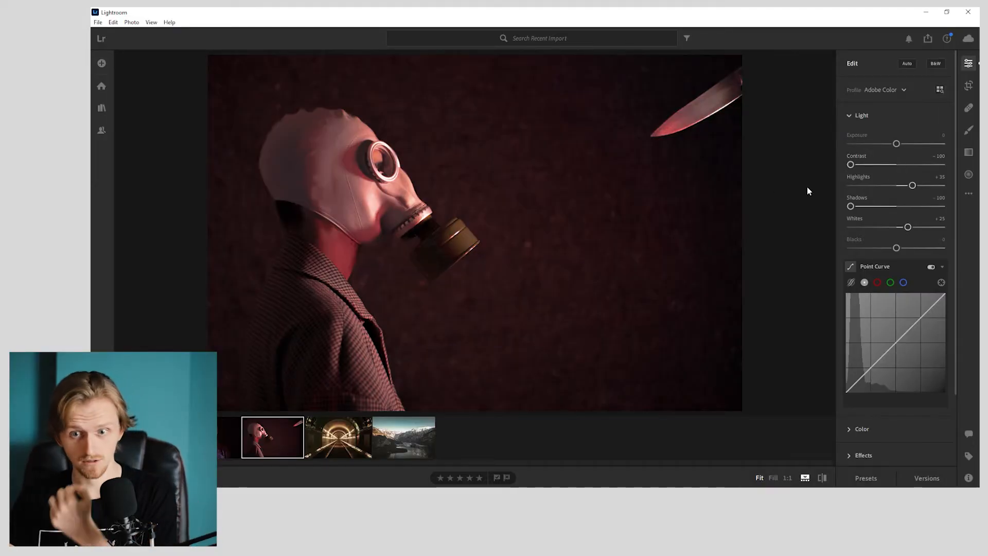
{"action": "double_click", "coordinate": [887, 164]}
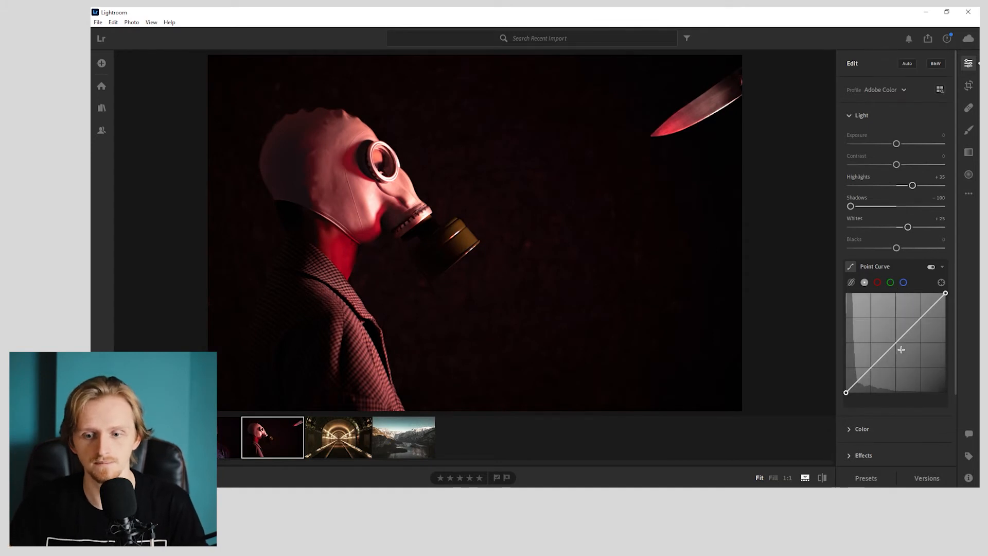
- Neutralize the red cast by sampling the photo's white balance from the gas mask
{"action": "left_click", "coordinate": [861, 429]}
{"action": "left_click", "coordinate": [939, 159]}
{"action": "left_click", "coordinate": [373, 203]}
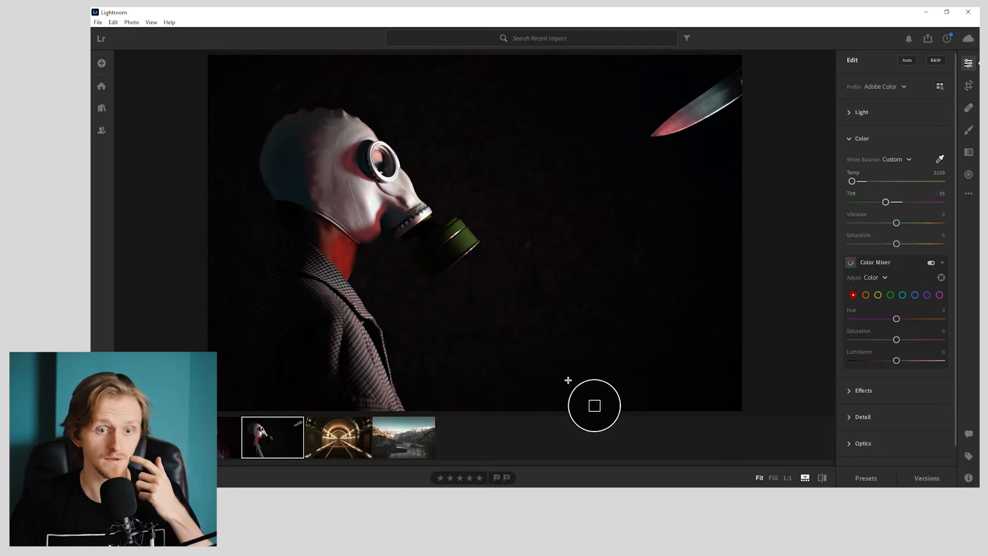
{"action": "left_click", "coordinate": [598, 380]}
- Compare the white-balanced gas mask photo with its original several times
{"action": "key", "text": "backslash"}
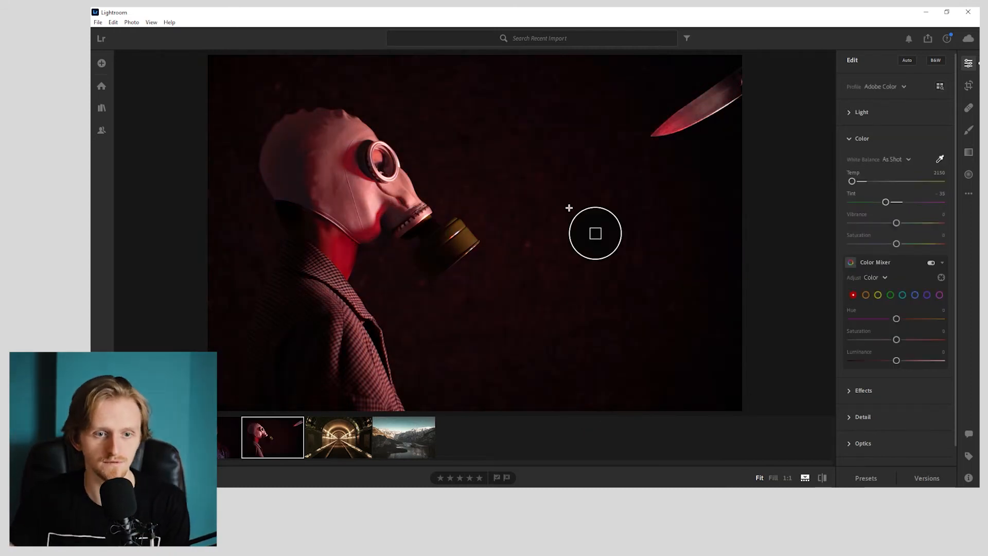
{"action": "key", "text": "backslash"}
{"action": "key", "text": "backslash"}
{"action": "key", "text": "backslash"}
{"action": "key", "text": "backslash"}
{"action": "key", "text": "backslash"}
{"action": "key", "text": "backslash"}
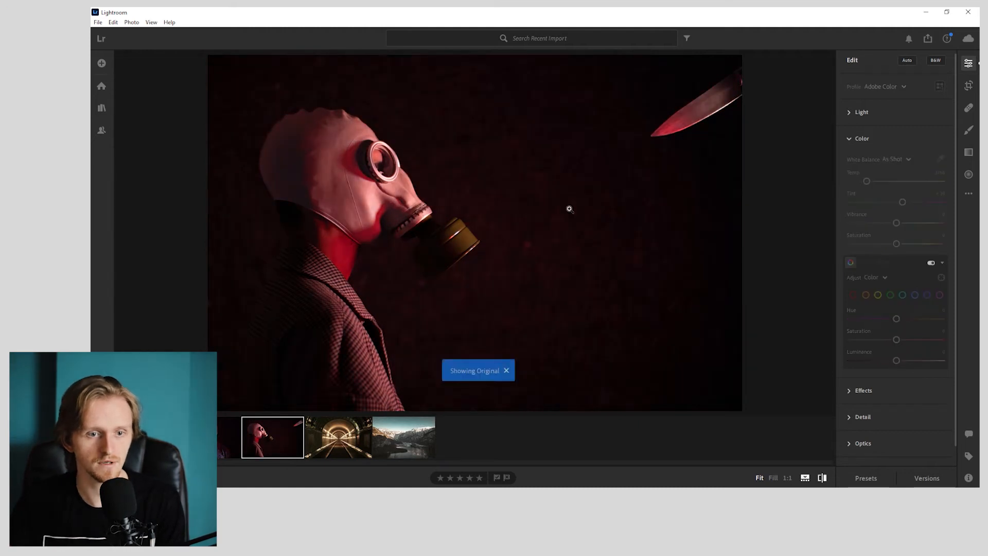
{"action": "key", "text": "backslash"}
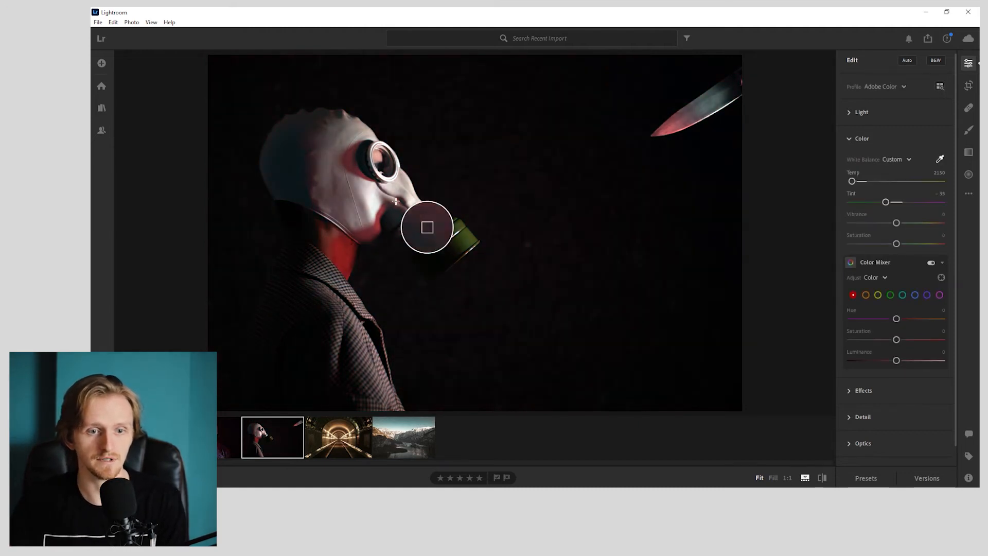
- Set the white balance to temperature 2000 and tint -50, and reset the trial hue, saturation and luminance shifts in the Color Mixer
{"action": "left_click_drag", "start_coordinate": [882, 202], "coordinate": [889, 199]}
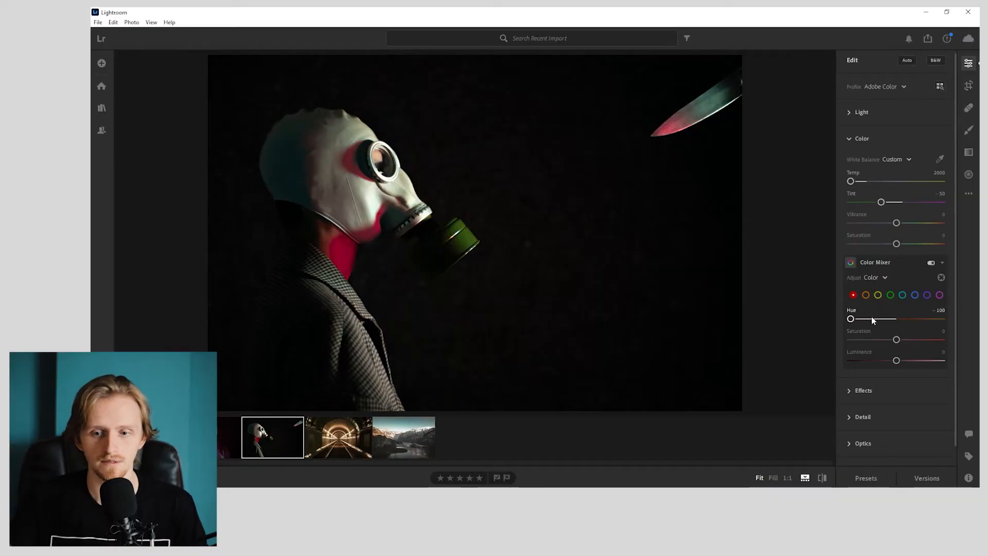
{"action": "left_click_drag", "start_coordinate": [871, 319], "coordinate": [896, 319]}
{"action": "left_click_drag", "start_coordinate": [895, 340], "coordinate": [942, 361]}
{"action": "double_click", "coordinate": [889, 340]}
{"action": "double_click", "coordinate": [900, 362]}
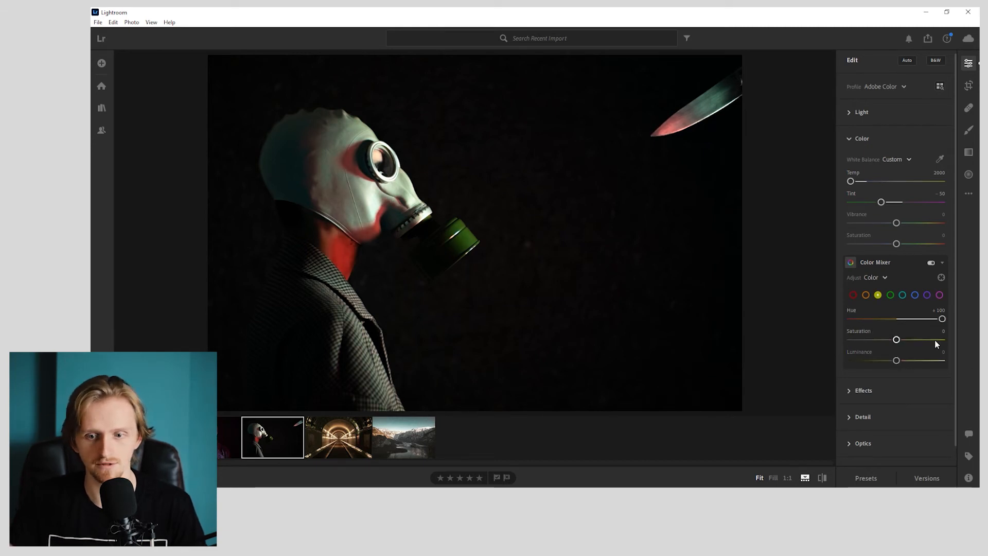
- Shift the yellow hue and saturation in the Color Mixer, and test the magenta hue against the original photo
{"action": "left_click_drag", "start_coordinate": [897, 340], "coordinate": [942, 339]}
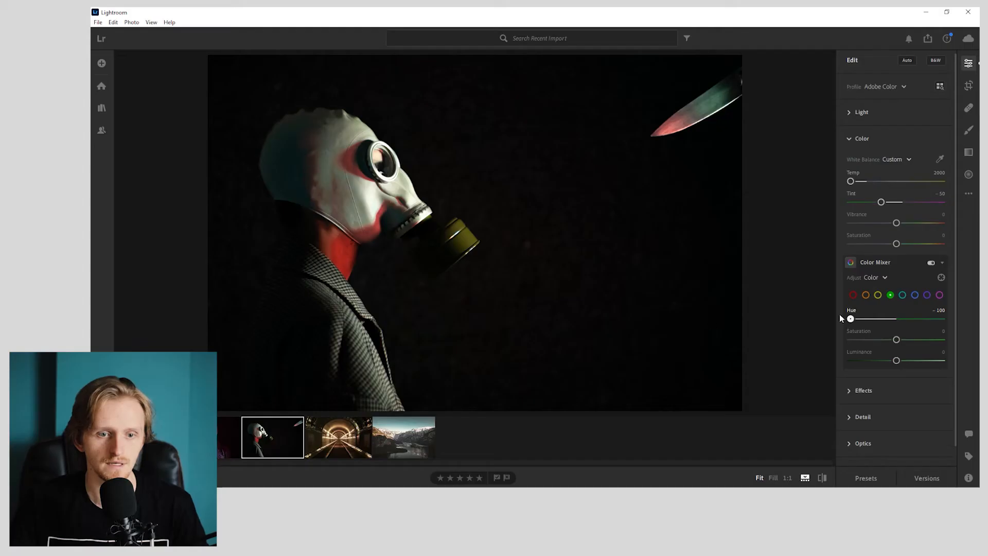
{"action": "left_click_drag", "start_coordinate": [840, 314], "coordinate": [715, 293]}
{"action": "left_click", "coordinate": [927, 295]}
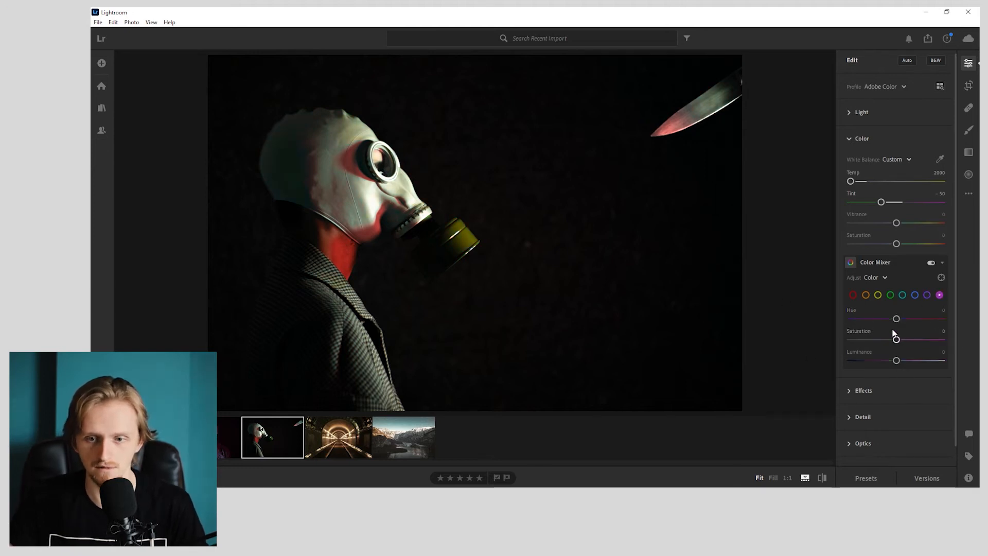
{"action": "left_click_drag", "start_coordinate": [896, 319], "coordinate": [930, 319]}
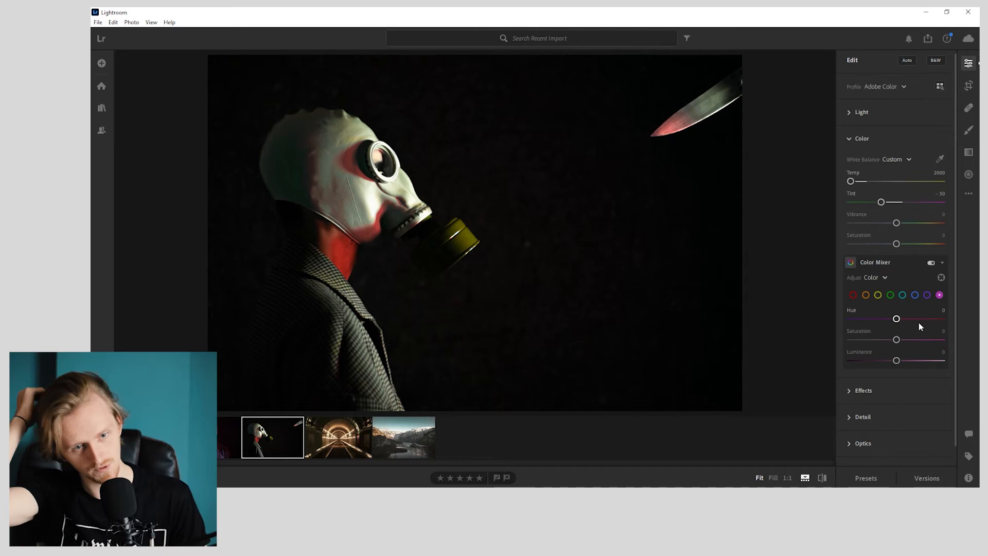
{"action": "key", "text": "backslash"}
{"action": "key", "text": "backslash"}
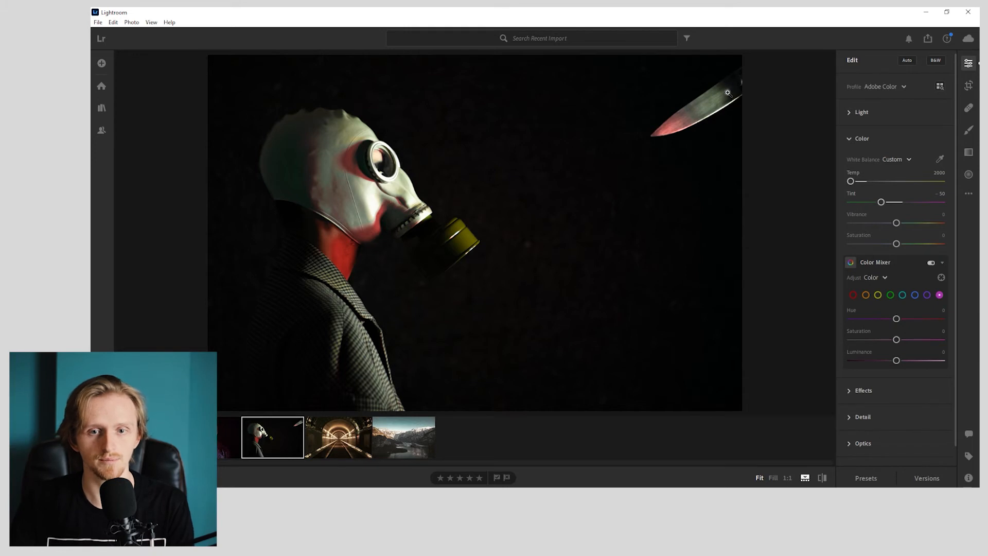
- Crop the photo to a vertical 4 x 5 / 8 x 10 frame around the masked figure, excluding the knife
{"action": "left_click", "coordinate": [972, 88]}
{"action": "left_click", "coordinate": [886, 82]}
{"action": "left_click", "coordinate": [913, 155]}
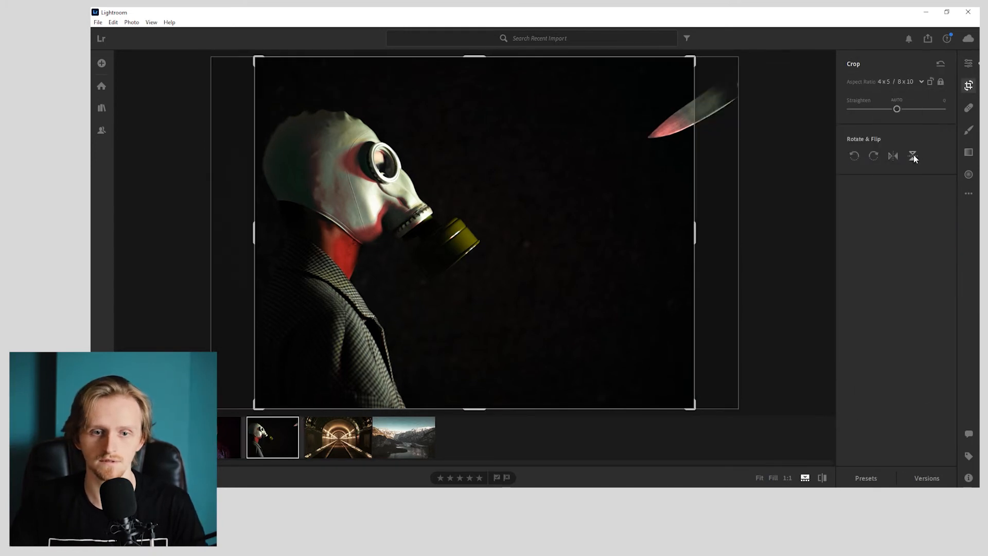
{"action": "left_click", "coordinate": [928, 83]}
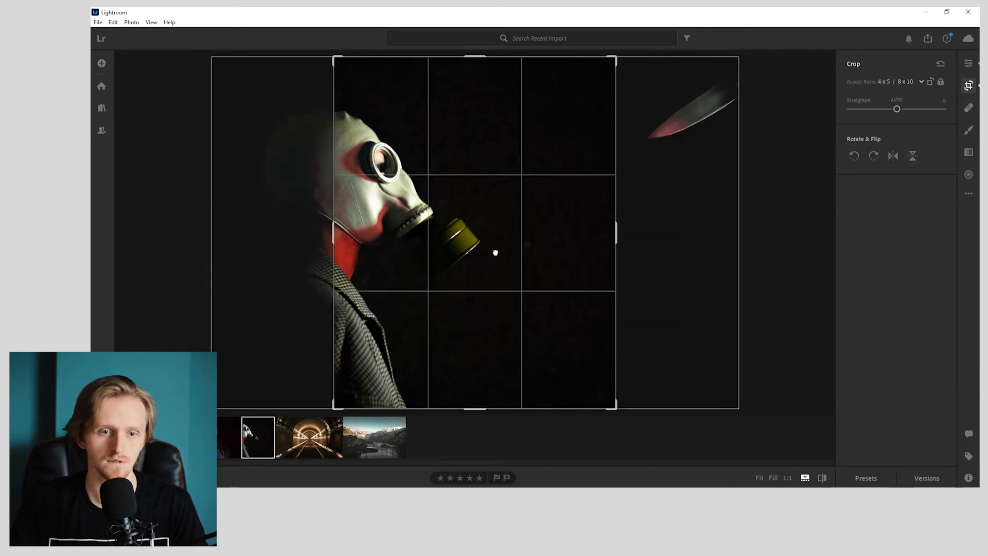
{"action": "left_click_drag", "start_coordinate": [494, 252], "coordinate": [569, 237]}
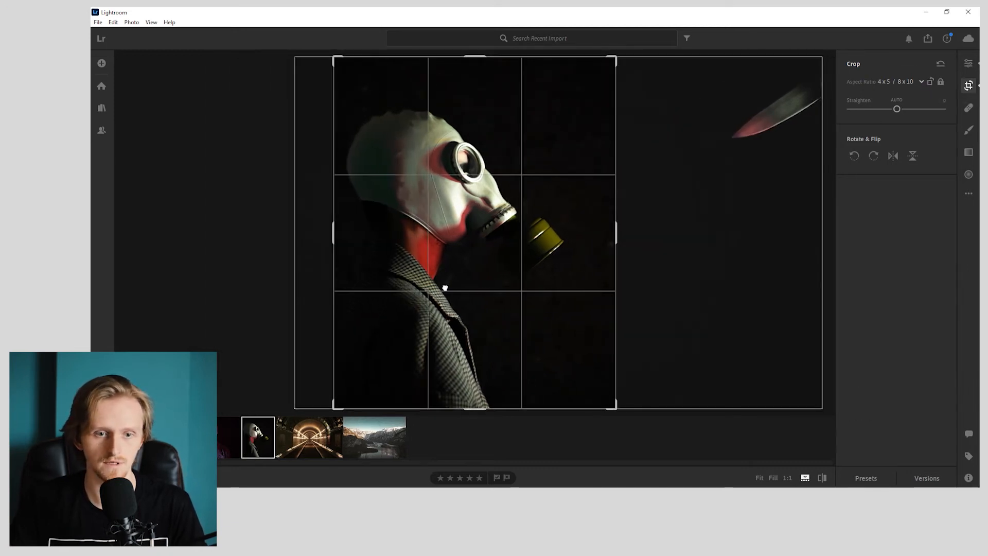
{"action": "left_click_drag", "start_coordinate": [445, 288], "coordinate": [461, 280]}
{"action": "key", "text": "Return"}
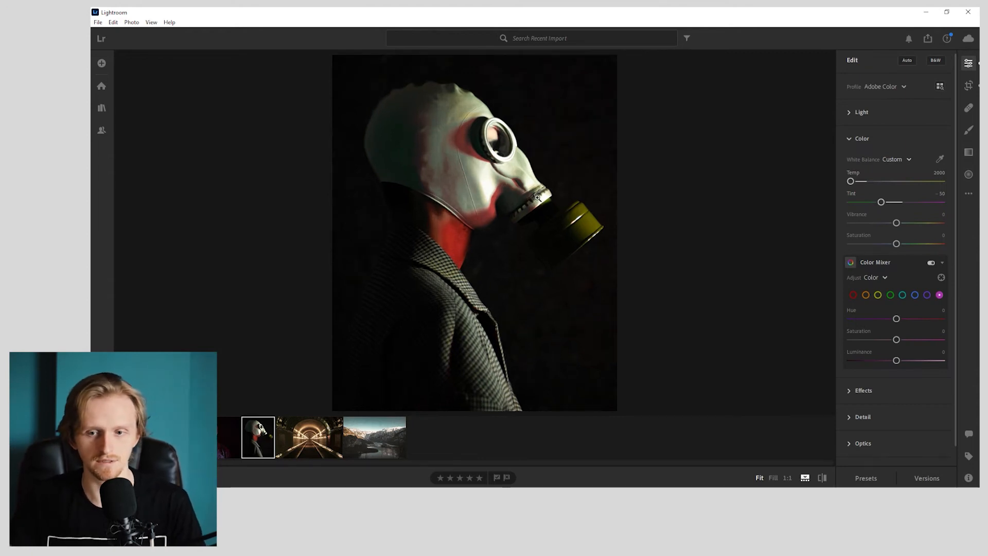
- Zoom in on the mask and compare the photo with the Color Mixer adjustments on and off
{"action": "left_click", "coordinate": [496, 192]}
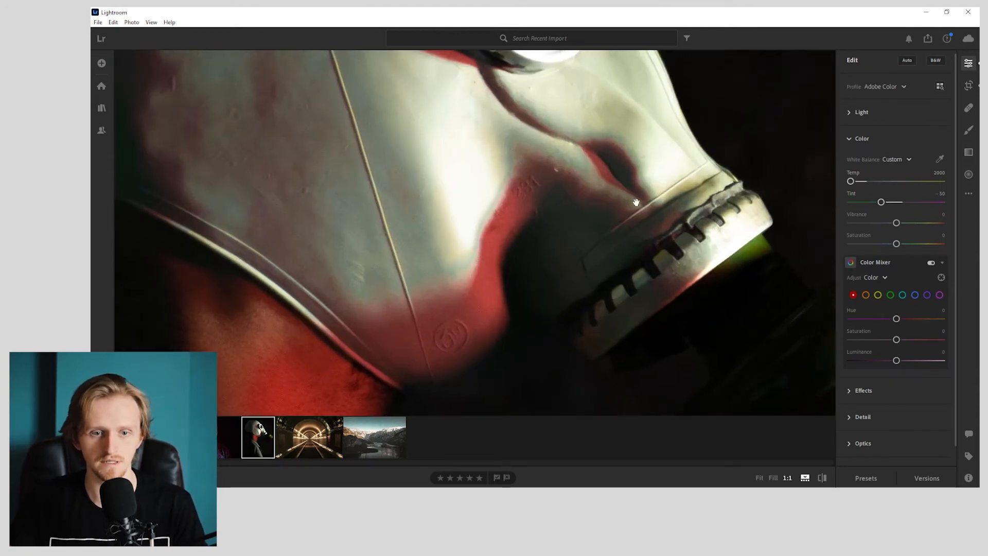
{"action": "left_click", "coordinate": [932, 263]}
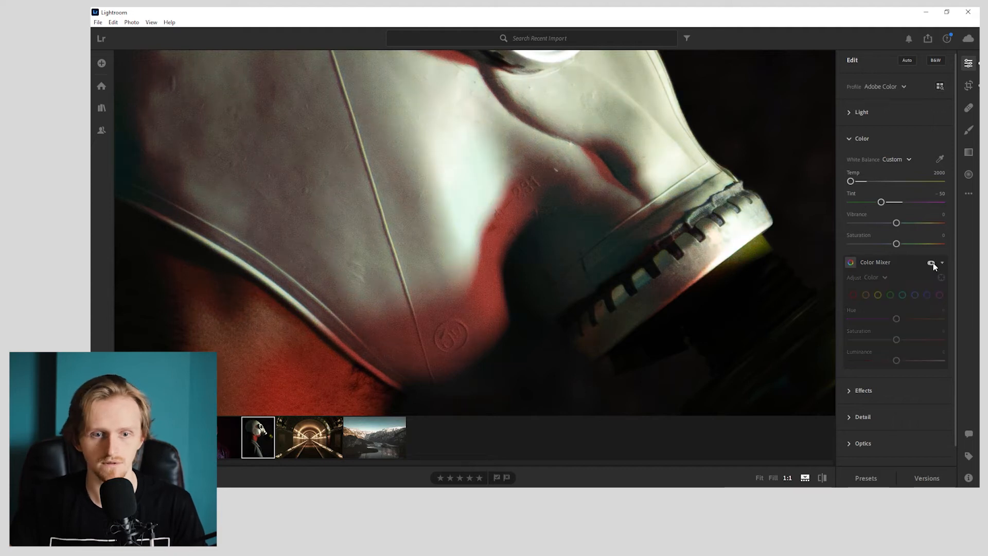
{"action": "left_click", "coordinate": [932, 263]}
{"action": "left_click", "coordinate": [932, 262]}
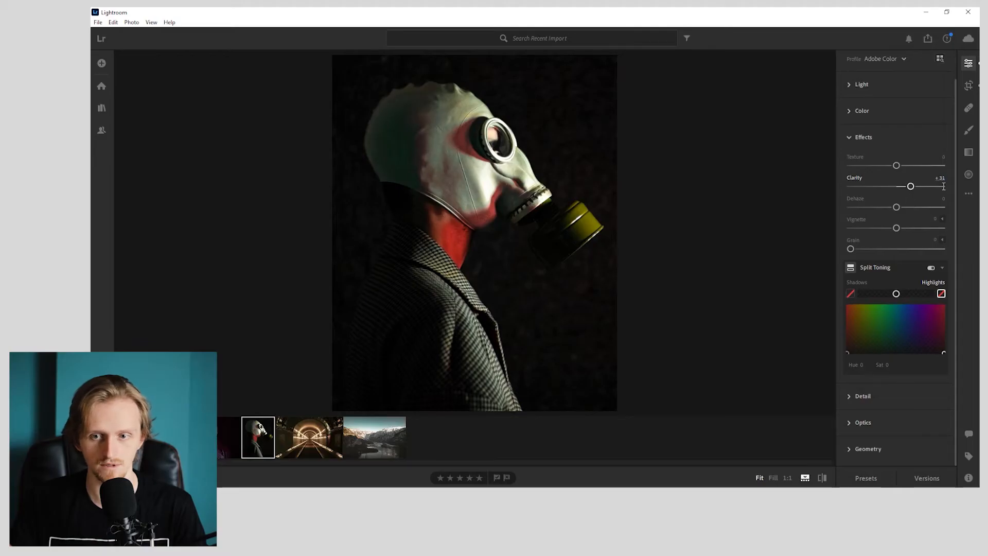
- Set the photo's clarity to +25, texture to +35 and dehaze to -10 in the Effects settings
{"action": "type", "text": "5"}
{"action": "key", "text": "Return"}
{"action": "left_click_drag", "start_coordinate": [896, 165], "coordinate": [923, 167]}
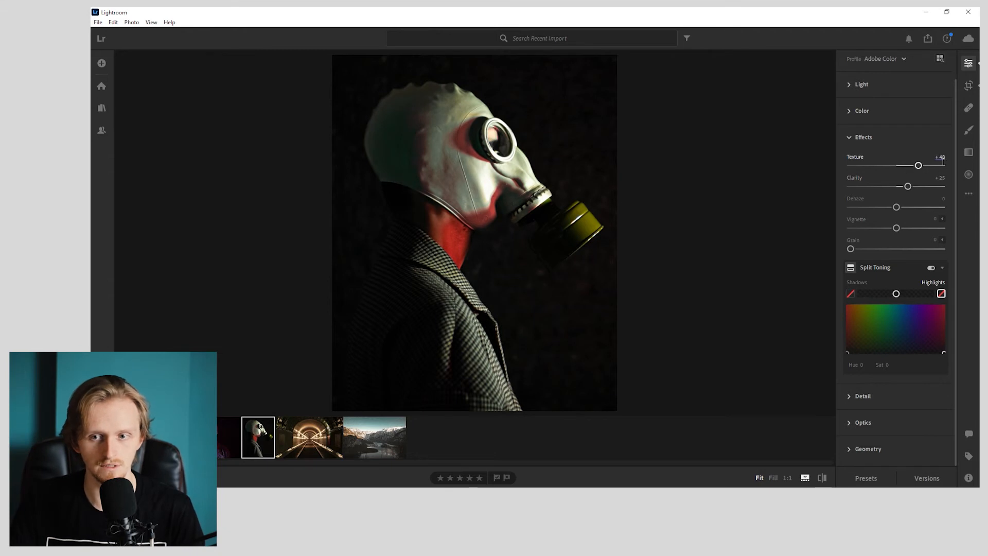
{"action": "mouse_move", "coordinate": [896, 206]}
{"action": "left_mouse_down"}
{"action": "mouse_move", "coordinate": [921, 207]}
{"action": "mouse_move", "coordinate": [891, 206]}
{"action": "left_mouse_up"}
{"action": "type", "text": "-10"}
{"action": "key", "text": "Return"}
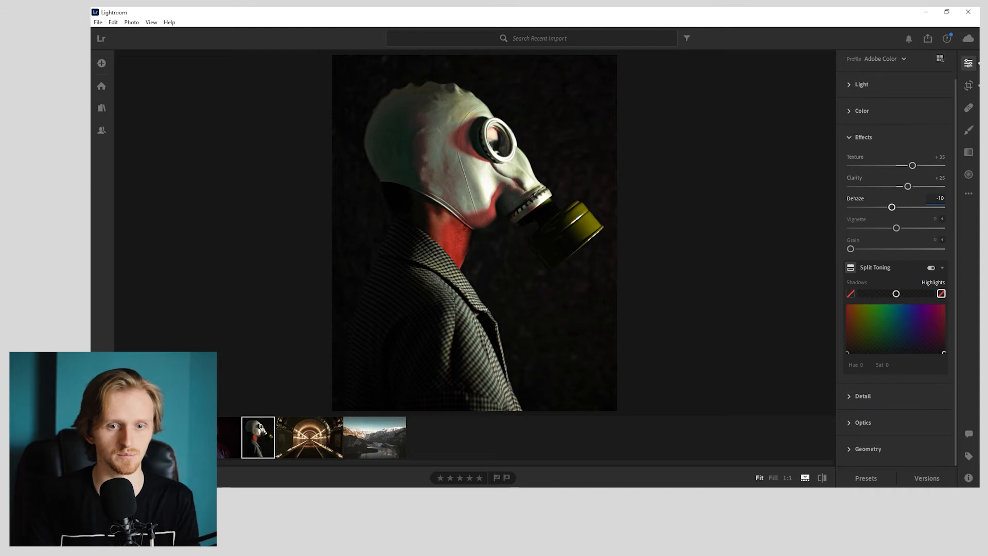
- Add film grain to the gas mask photo with an amount of 50
{"action": "left_click", "coordinate": [933, 240]}
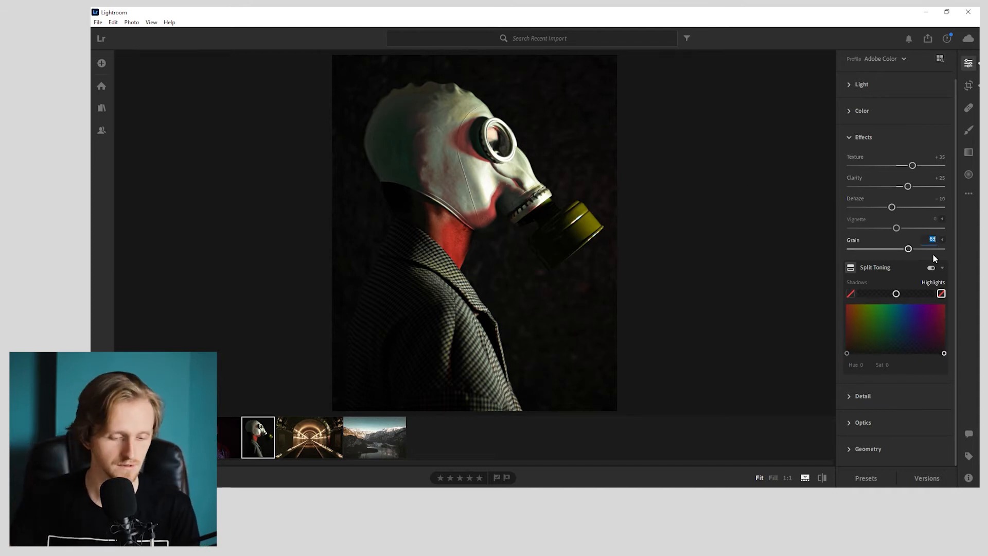
{"action": "type", "text": "50"}
{"action": "key", "text": "Return"}
- Split tone the photo with yellow-green shadows at hue 58 and cyan highlights at hue 193, saturation 17
{"action": "left_click_drag", "start_coordinate": [847, 353], "coordinate": [850, 350]}
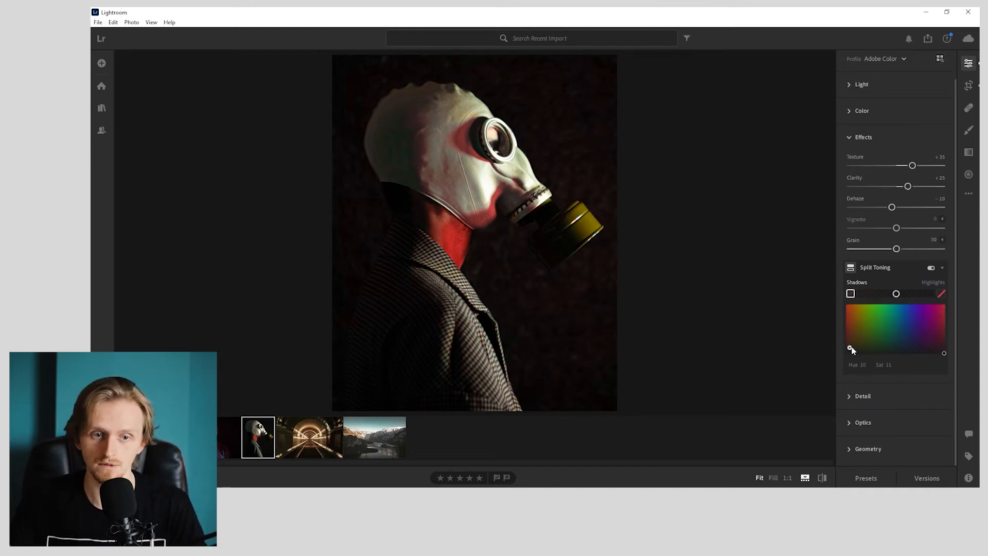
{"action": "left_click_drag", "start_coordinate": [928, 347], "coordinate": [868, 347]}
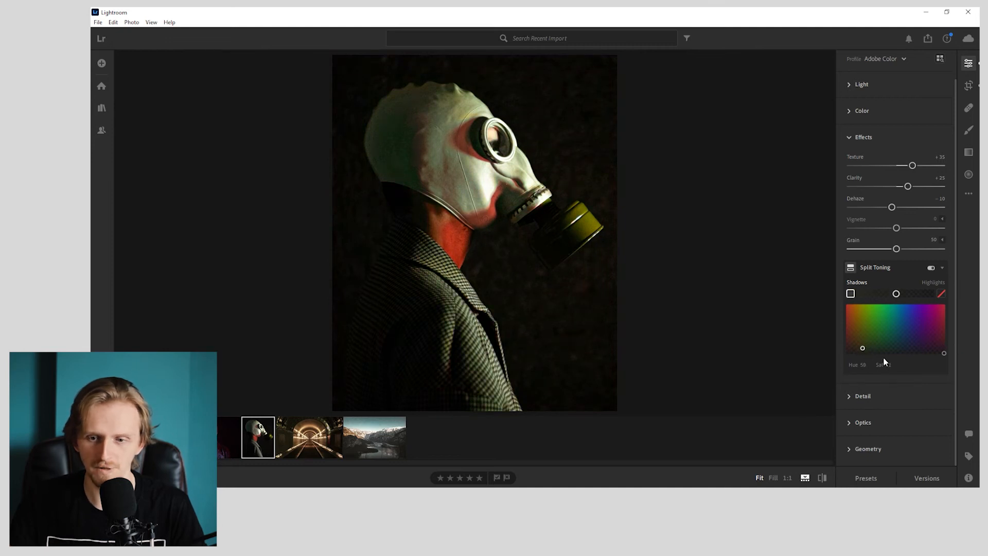
{"action": "left_click_drag", "start_coordinate": [943, 353], "coordinate": [899, 345]}
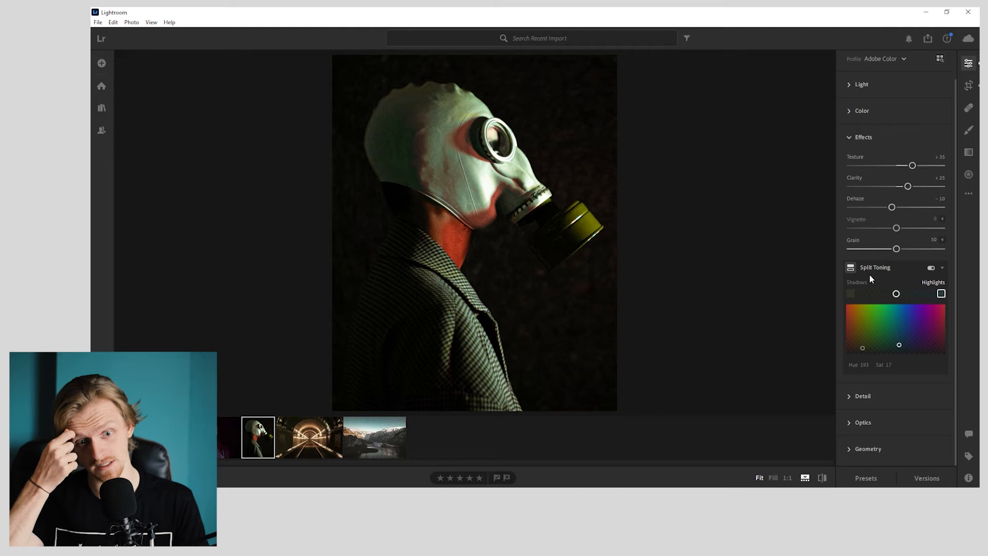
- Compare the photo with and without Split Toning, and leave Split Toning turned off
{"action": "left_click", "coordinate": [931, 268]}
{"action": "left_click", "coordinate": [932, 268]}
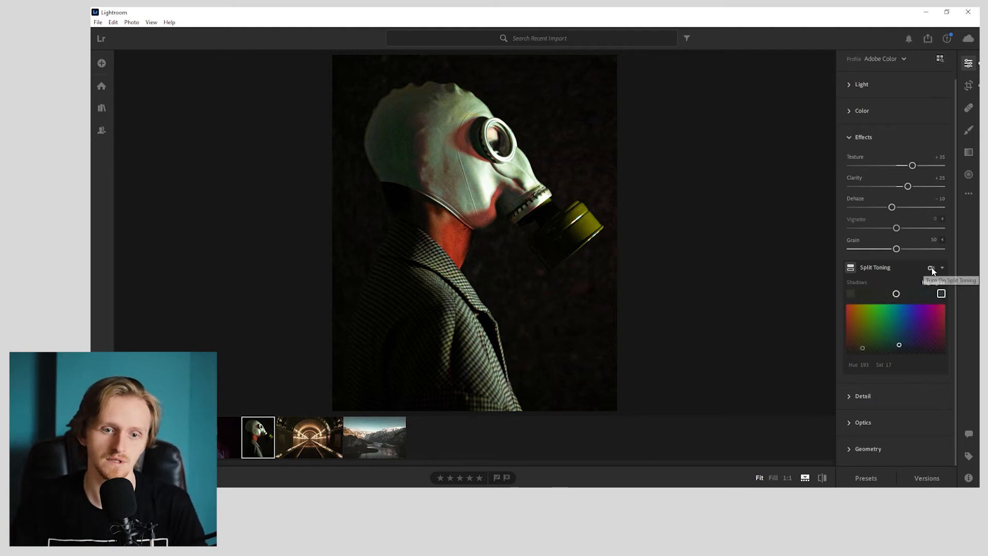
{"action": "left_click", "coordinate": [931, 268]}
{"action": "left_click", "coordinate": [931, 268]}
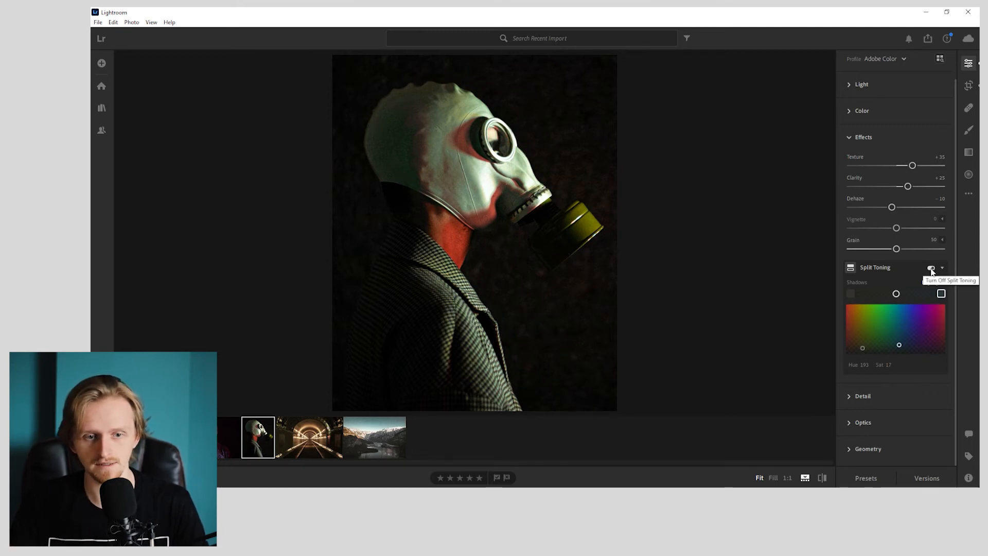
{"action": "left_click", "coordinate": [931, 268]}
{"action": "left_click", "coordinate": [931, 268]}
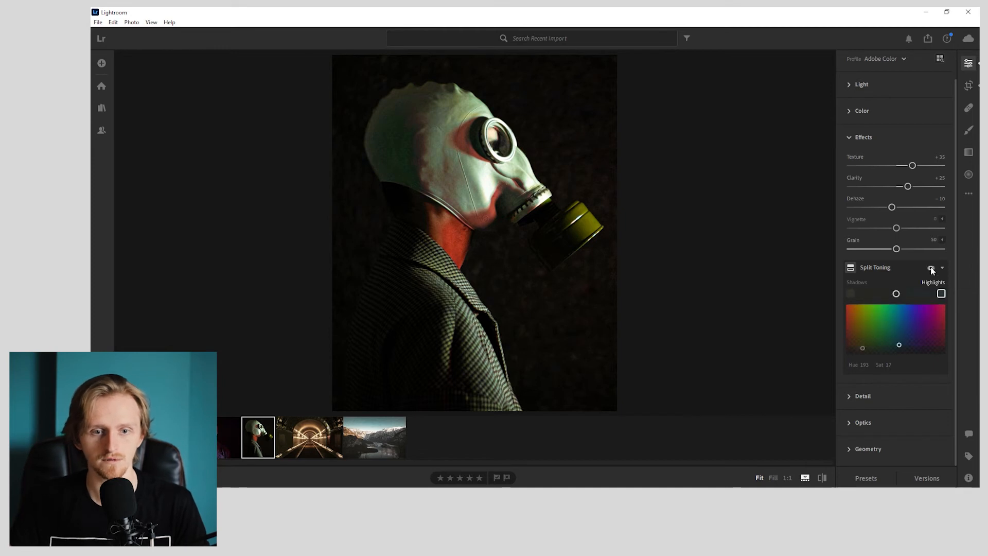
{"action": "left_click", "coordinate": [931, 268]}
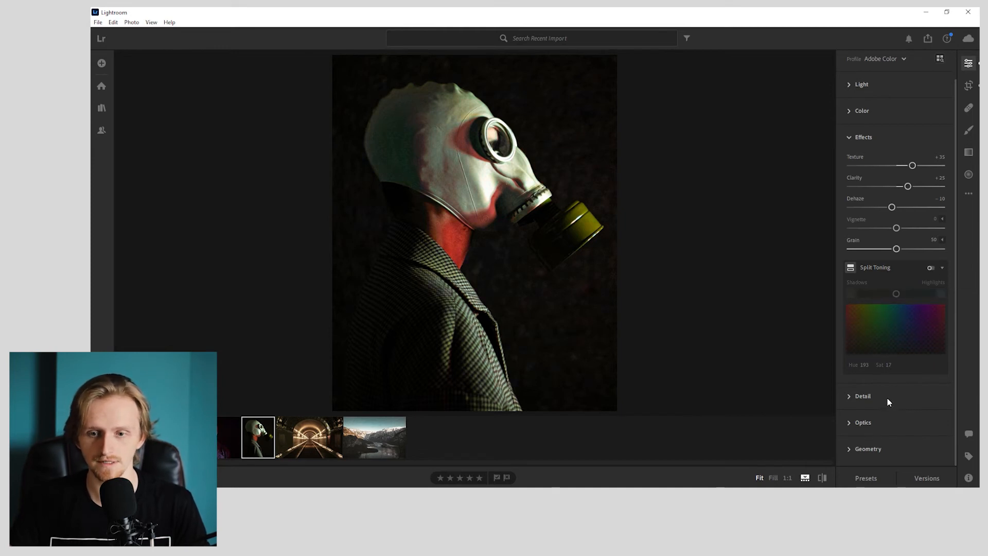
- Preview the Modern and Vintage profiles on the gas mask photo and apply Vintage 06 with an amount of 69
{"action": "left_click", "coordinate": [888, 423]}
{"action": "left_click", "coordinate": [940, 90]}
{"action": "left_click", "coordinate": [866, 324]}
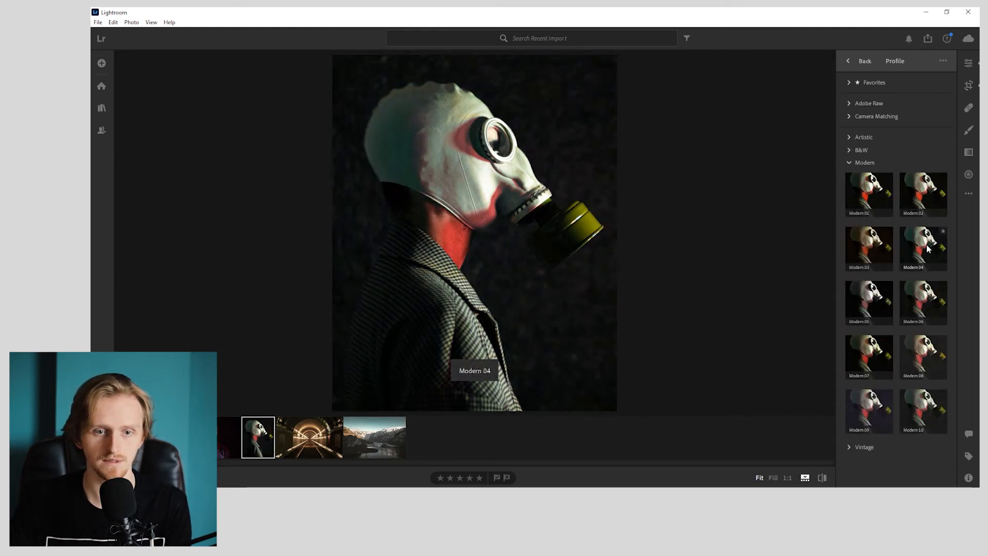
{"action": "left_click", "coordinate": [856, 249]}
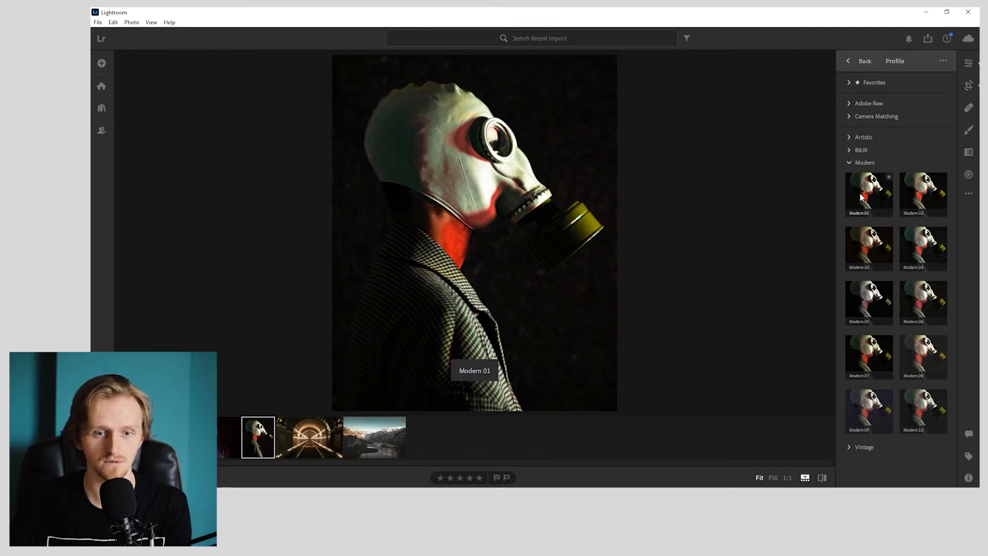
{"action": "left_click", "coordinate": [859, 164]}
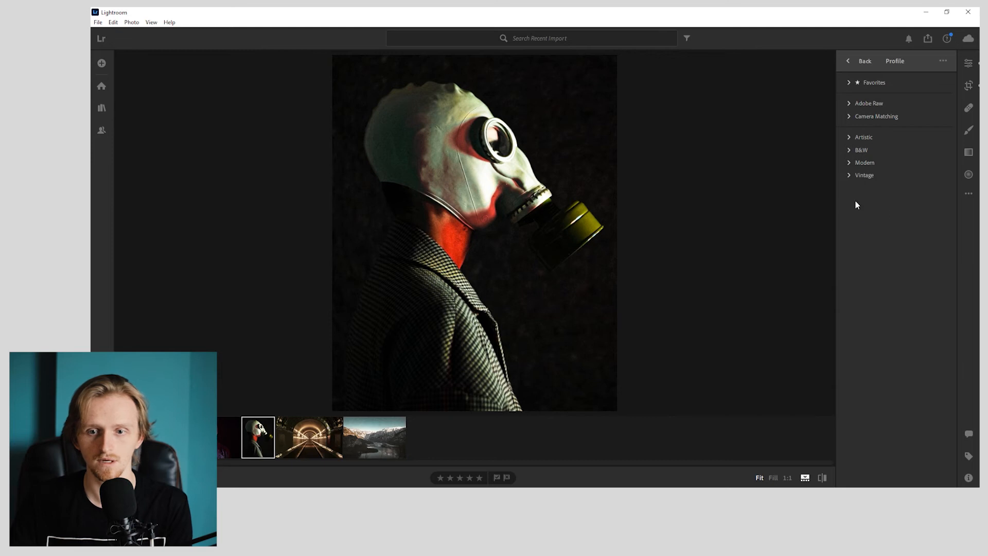
{"action": "left_click", "coordinate": [858, 175]}
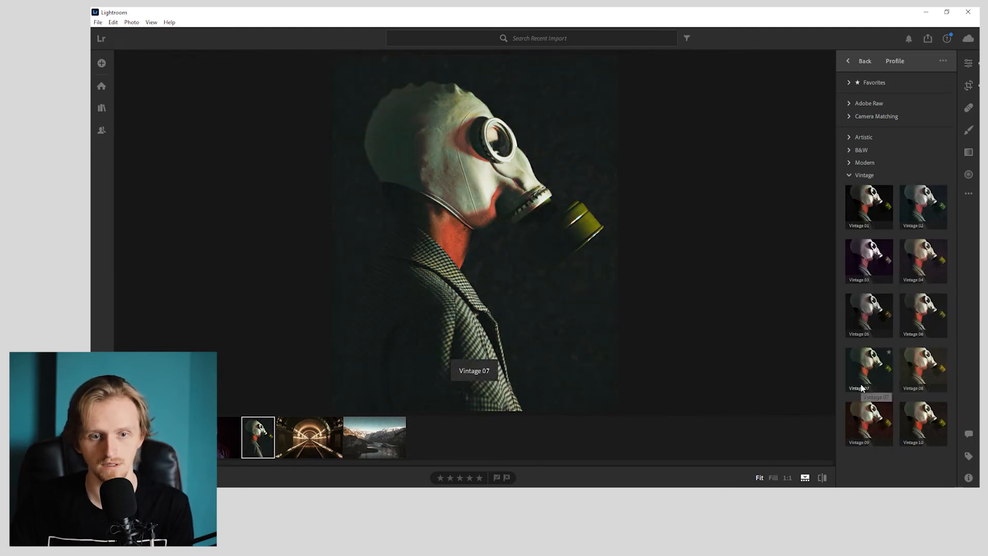
{"action": "left_click", "coordinate": [912, 312]}
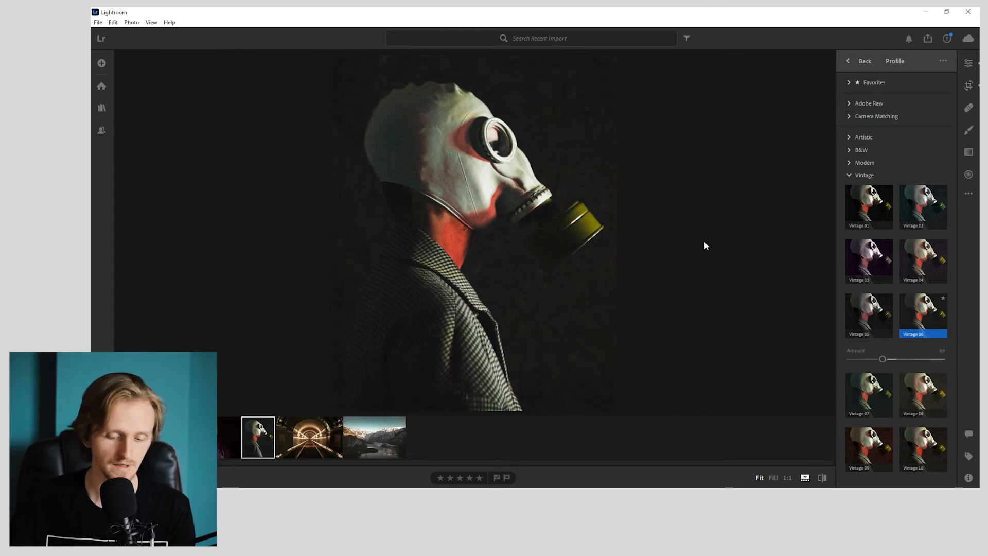
- Compare the edited side-profile gas mask portrait with its original version
{"action": "key", "text": "backslash"}
{"action": "key", "text": "backslash"}
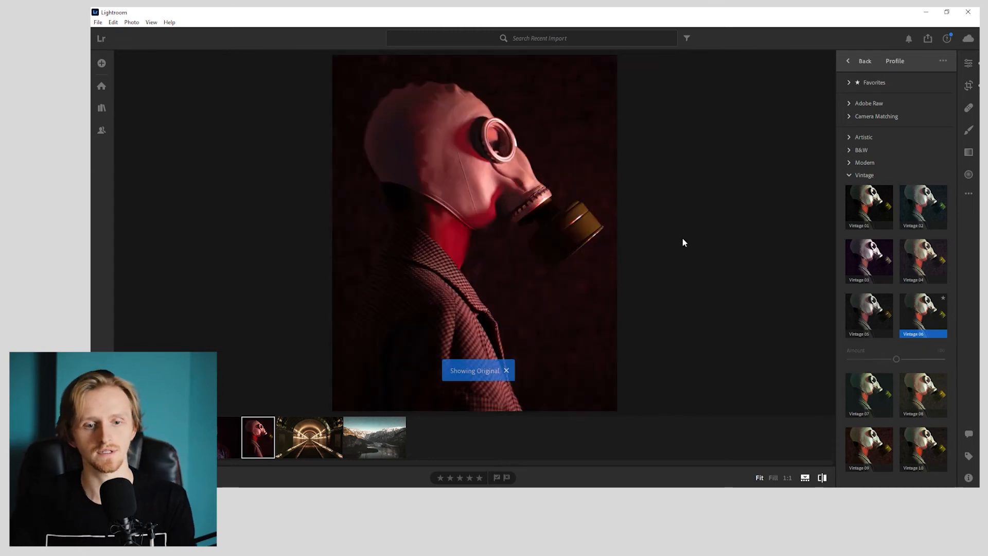
{"action": "left_click", "coordinate": [493, 197]}
{"action": "left_click", "coordinate": [495, 197]}
{"action": "key", "text": "backslash"}
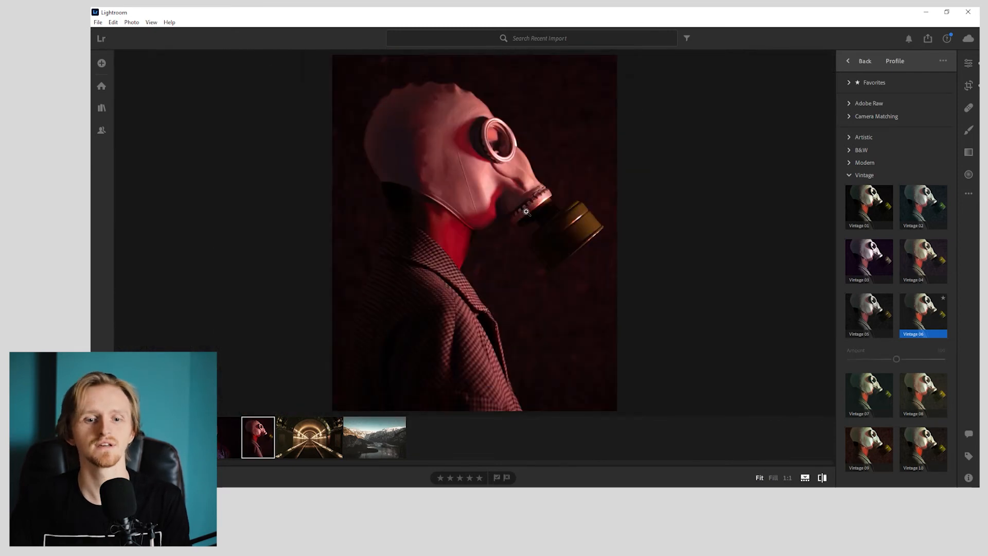
{"action": "key", "text": "backslash"}
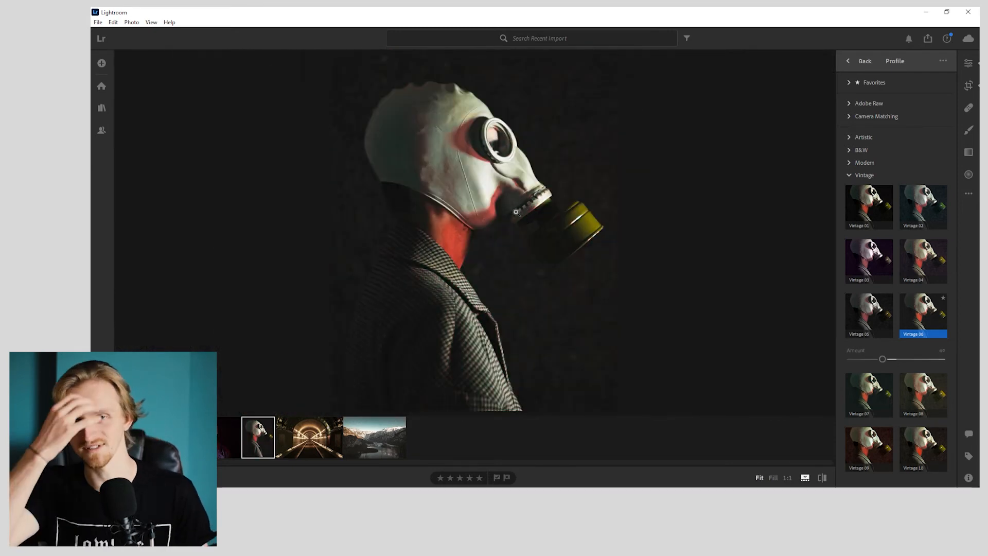
- Copy the side-profile portrait's edit settings and paste them onto the front-facing gas mask photo
{"action": "key", "text": "ctrl+c"}
{"action": "left_click", "coordinate": [225, 426]}
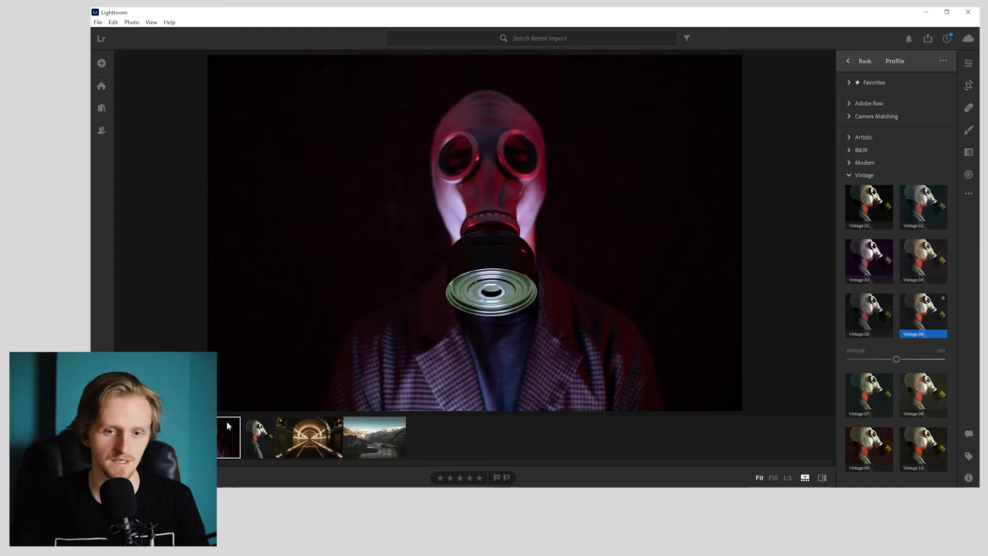
{"action": "key", "text": "ctrl+v"}
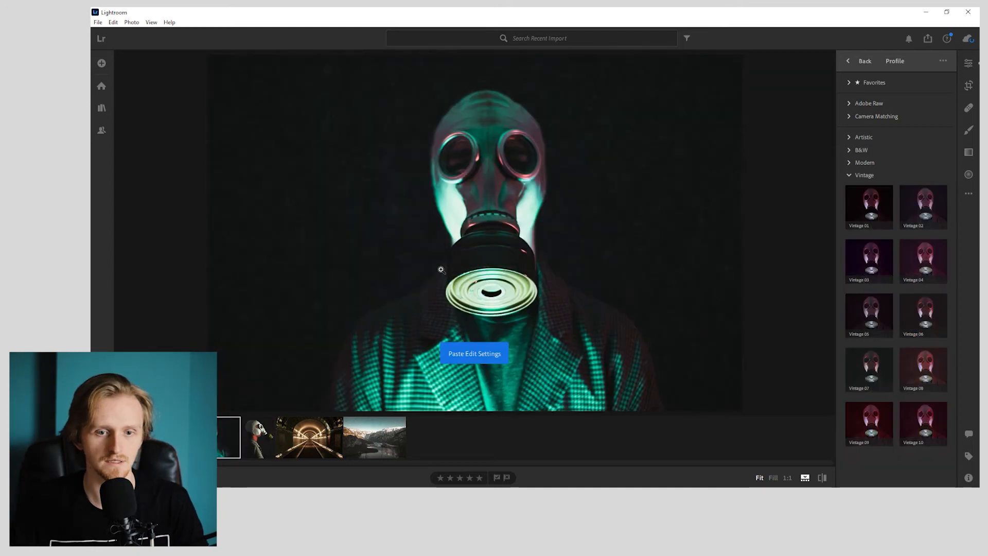
- Correct the front-facing portrait's white balance by sampling a light area of the mask
{"action": "left_click", "coordinate": [968, 62]}
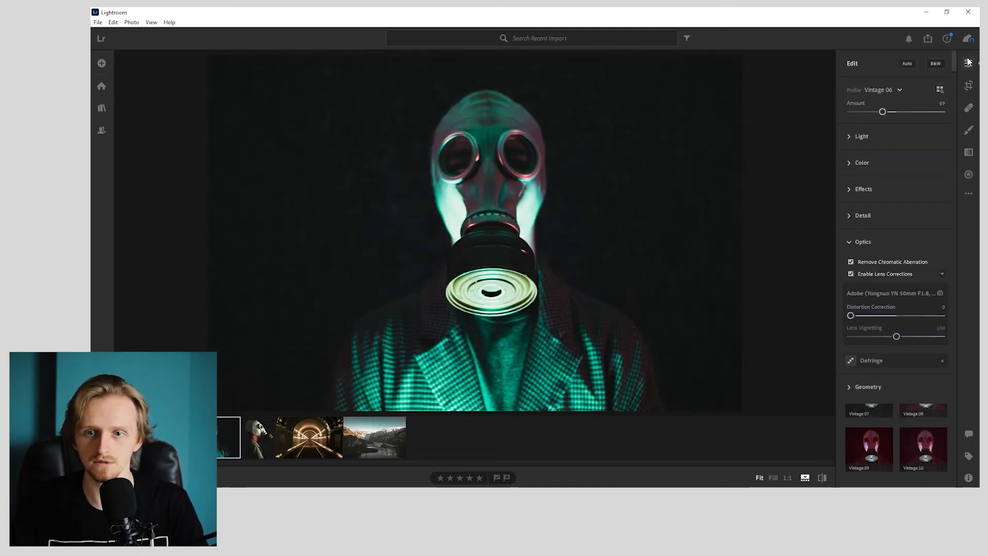
{"action": "left_click", "coordinate": [873, 161]}
{"action": "left_click", "coordinate": [938, 150]}
{"action": "left_click", "coordinate": [530, 205]}
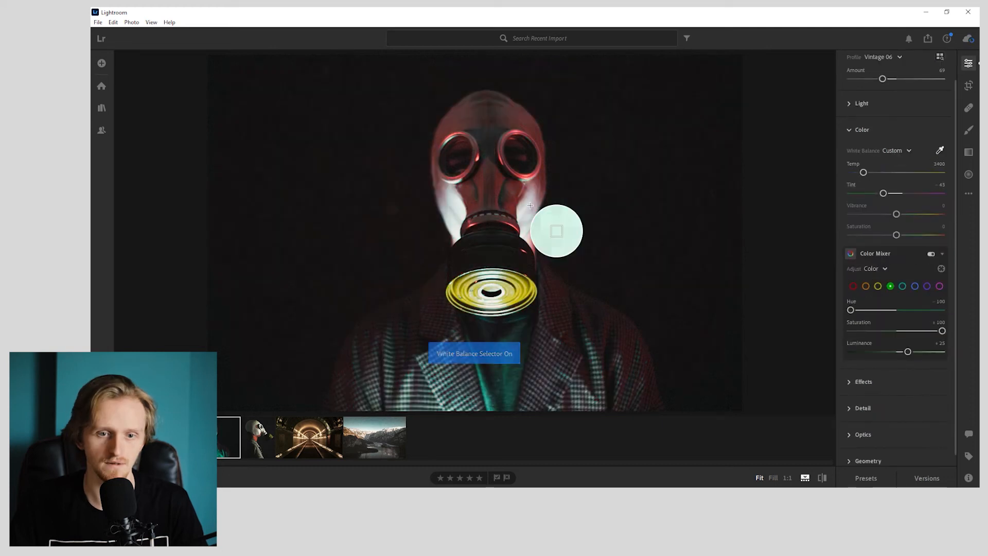
{"action": "left_click", "coordinate": [577, 247]}
- Crop the front-facing gas mask photo to a vertical 4 x 5 / 8 x 10 aspect ratio
{"action": "key", "text": "c"}
{"action": "left_click", "coordinate": [905, 82]}
{"action": "left_click", "coordinate": [900, 154]}
{"action": "left_click", "coordinate": [921, 82]}
{"action": "left_click", "coordinate": [930, 82]}
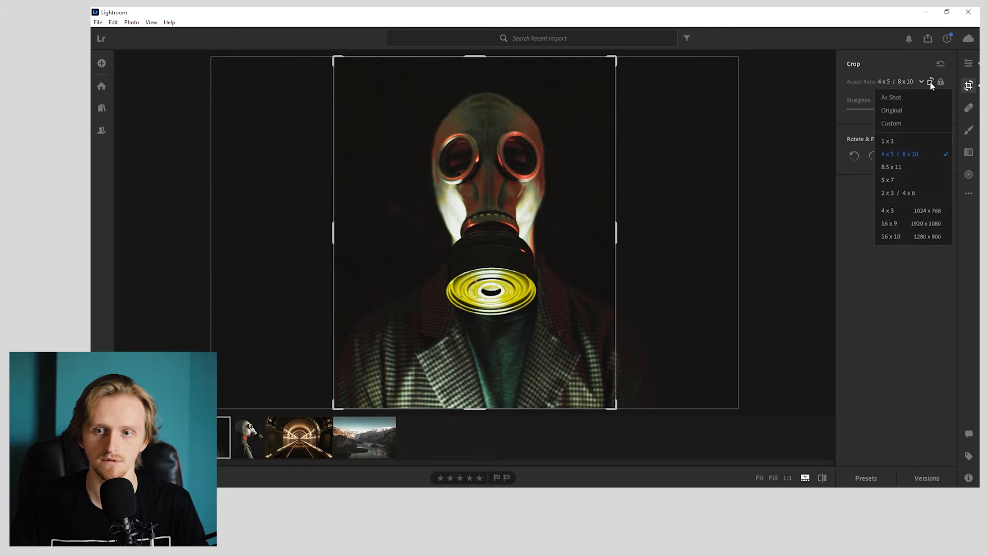
- Try tilting the cropped portrait and repositioning it within the frame
{"action": "left_click_drag", "start_coordinate": [897, 109], "coordinate": [850, 110]}
{"action": "left_click", "coordinate": [856, 109]}
{"action": "left_click_drag", "start_coordinate": [499, 219], "coordinate": [510, 224]}
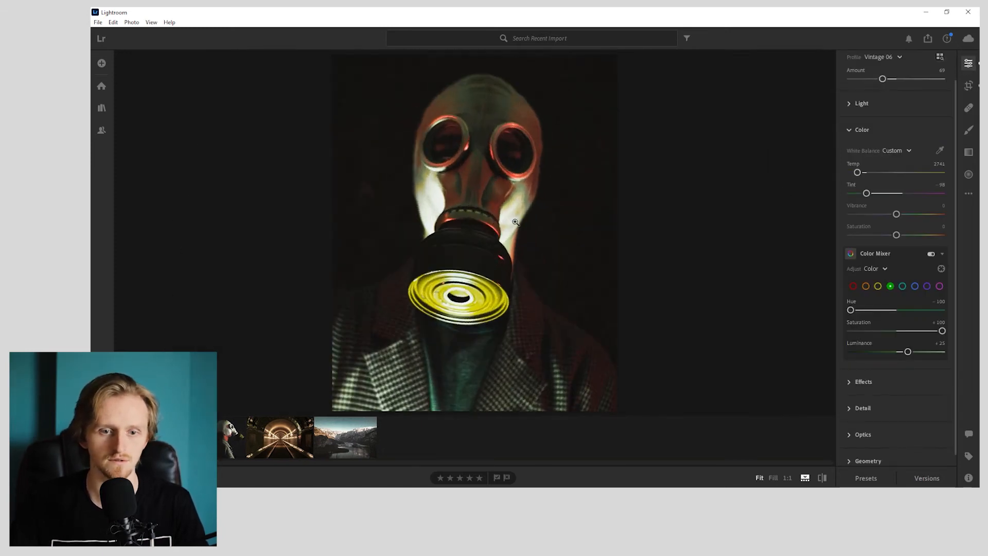
- Reset the crop's straighten angle to 0, centre the masked figure in the frame and apply the crop
{"action": "left_click", "coordinate": [968, 87]}
{"action": "left_click", "coordinate": [940, 101]}
{"action": "type", "text": "0"}
{"action": "key", "text": "Return"}
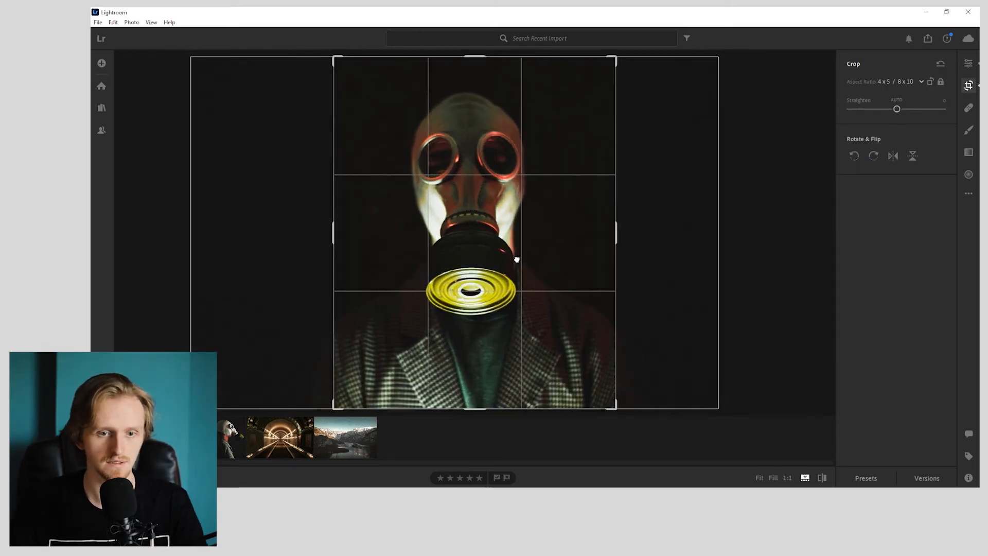
{"action": "left_click_drag", "start_coordinate": [524, 257], "coordinate": [521, 256]}
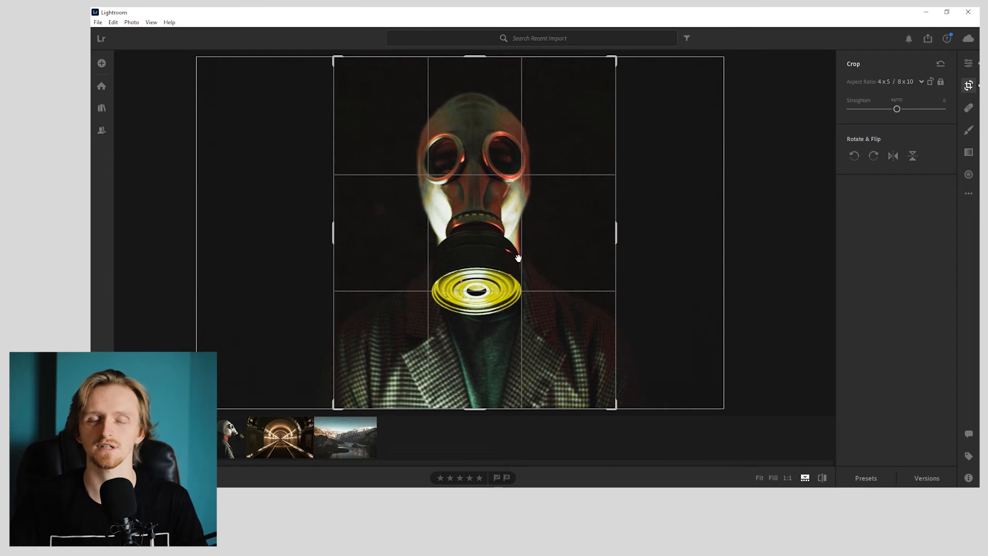
{"action": "key", "text": "e"}
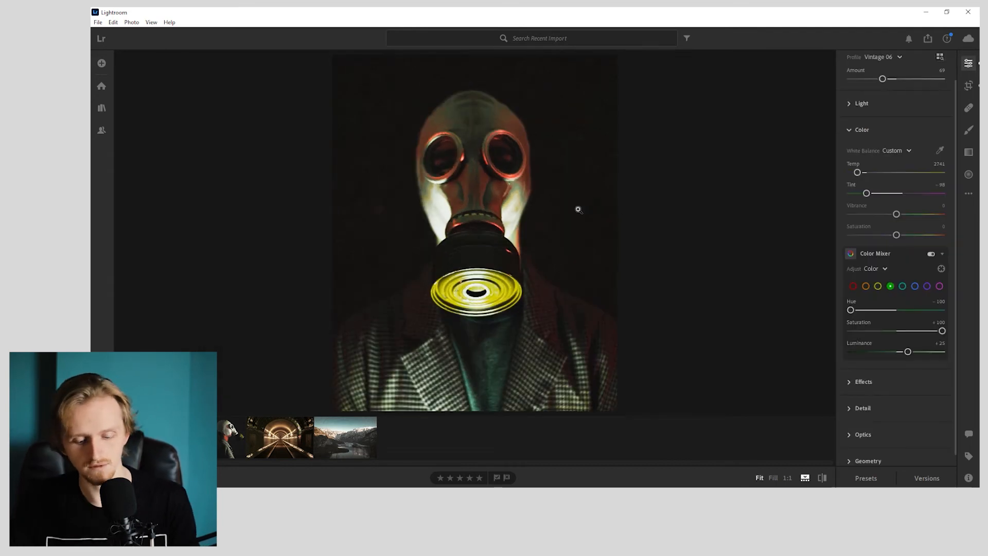
- Compare the front-facing portrait with its original and with the edited side-profile portrait
{"action": "key", "text": "backslash"}
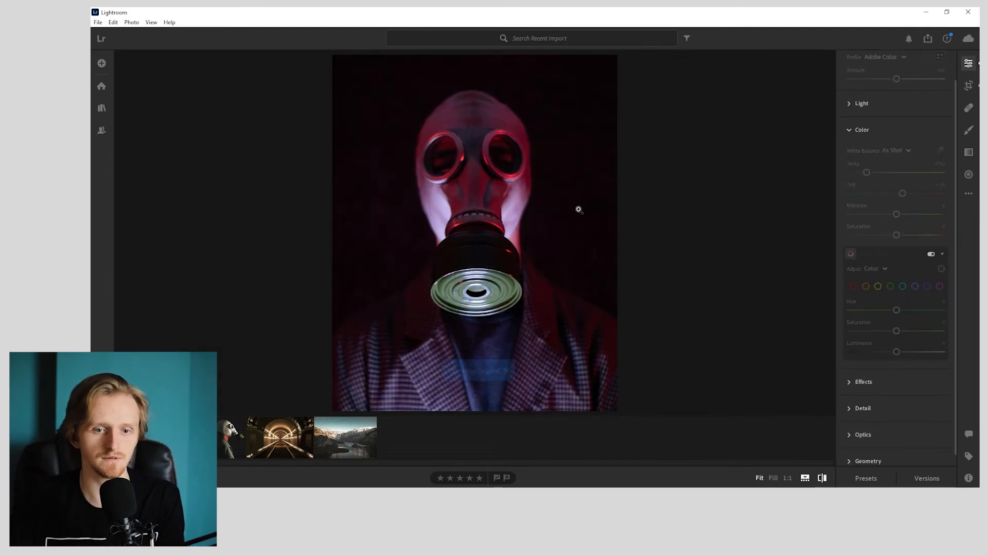
{"action": "left_click", "coordinate": [228, 435]}
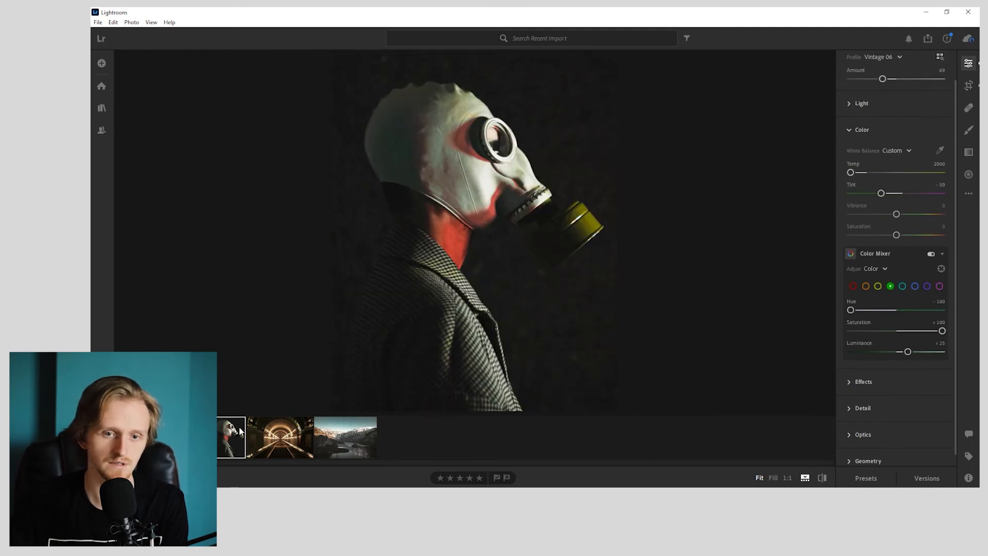
{"action": "left_click", "coordinate": [198, 435]}
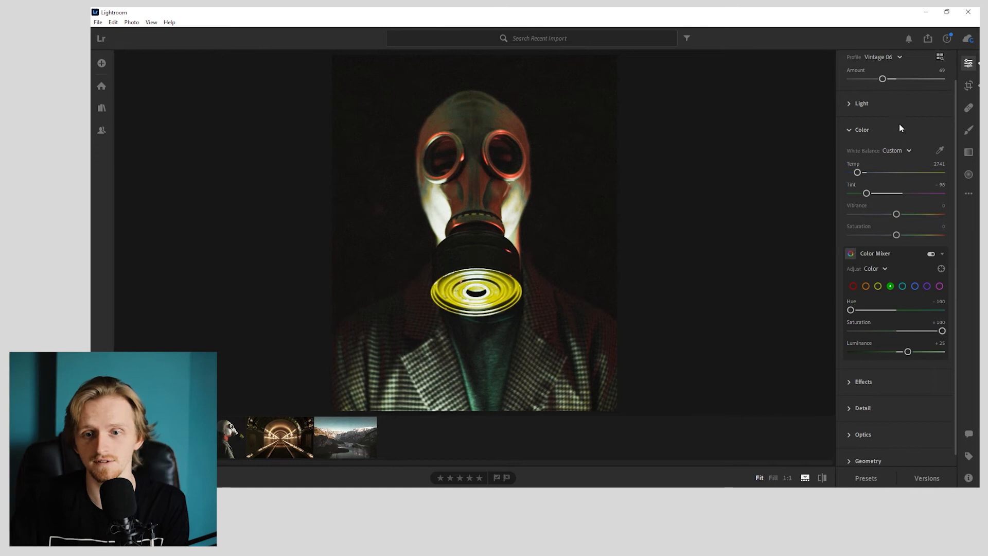
- Soften the front-facing portrait's bright areas by setting Whites to -100 and Highlights to -20
{"action": "left_click", "coordinate": [895, 104]}
{"action": "left_click_drag", "start_coordinate": [898, 242], "coordinate": [960, 243]}
{"action": "left_click_drag", "start_coordinate": [912, 200], "coordinate": [950, 200]}
{"action": "left_click_drag", "start_coordinate": [931, 245], "coordinate": [850, 242]}
{"action": "left_click_drag", "start_coordinate": [941, 200], "coordinate": [887, 199]}
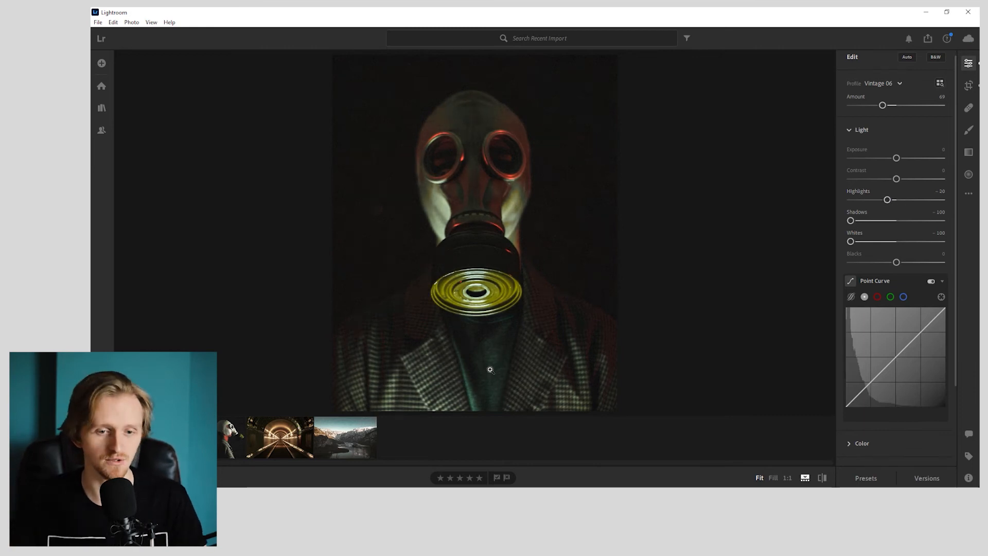
- Paste the copied edit settings onto the wide photo of the masked figure in the warehouse
{"action": "left_click", "coordinate": [172, 438]}
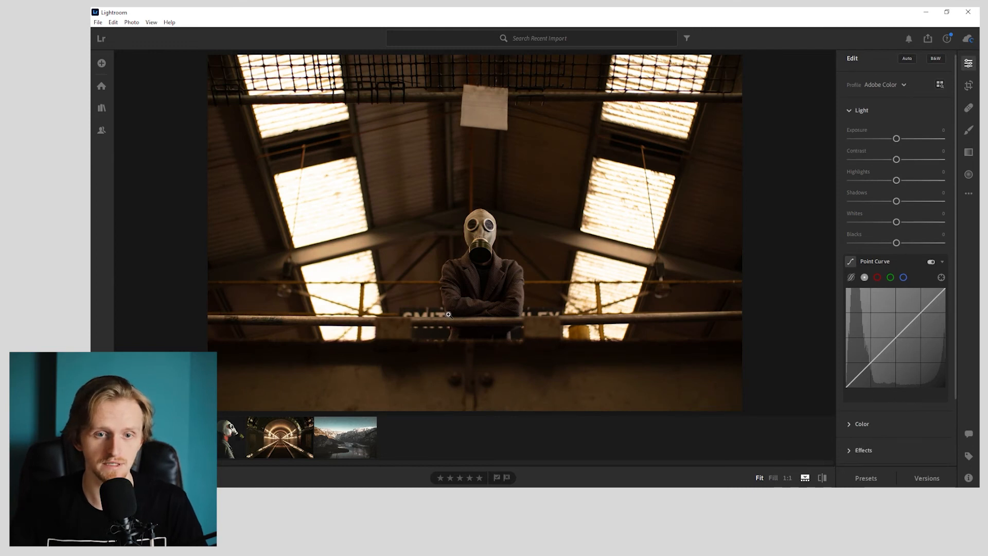
{"action": "key", "text": "ctrl+v"}
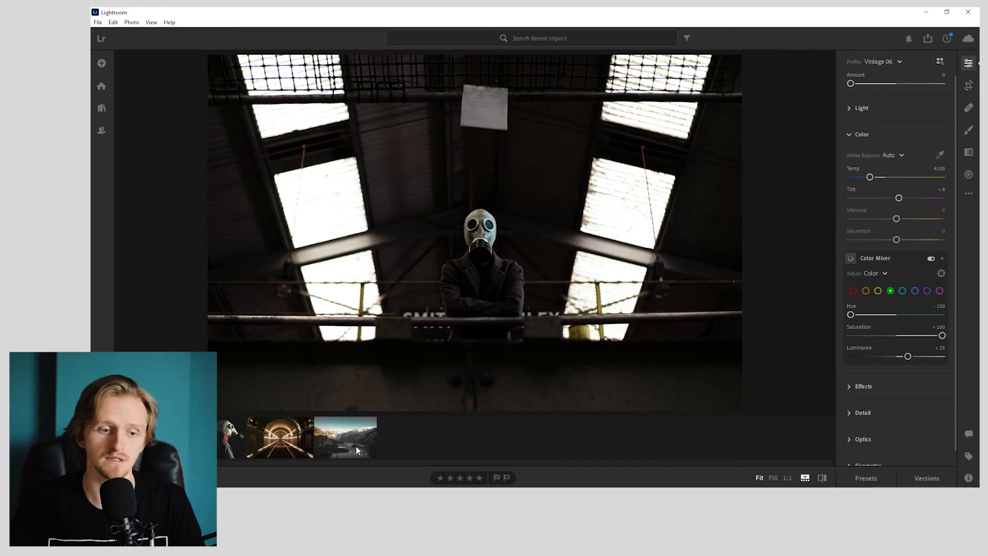
{"action": "left_click", "coordinate": [356, 446]}
{"action": "key", "text": "ctrl+c"}
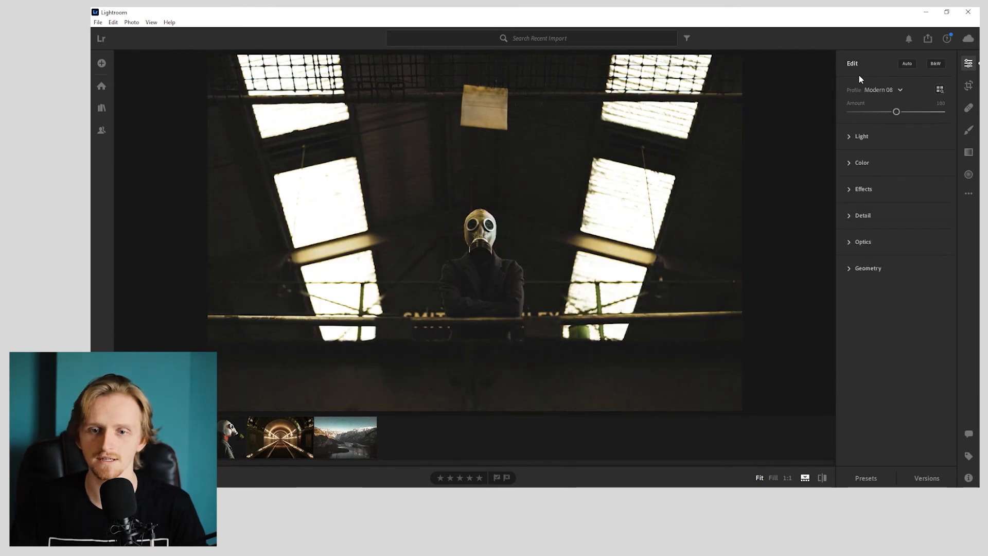
- Set the warehouse photo's Shadows to -50, Whites to -100 and Blacks to -15, and compare it with the original
{"action": "left_click", "coordinate": [862, 133]}
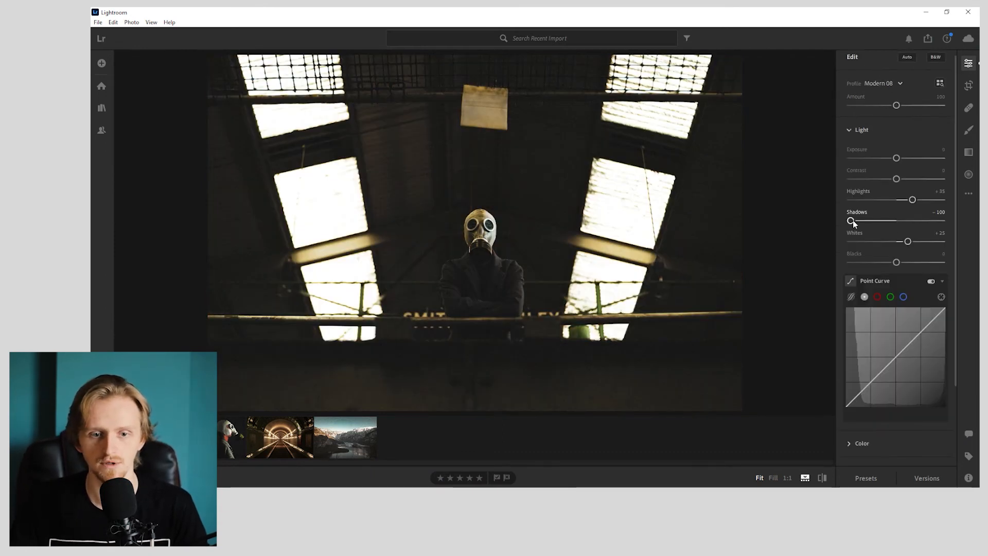
{"action": "mouse_move", "coordinate": [863, 220]}
{"action": "left_mouse_down"}
{"action": "mouse_move", "coordinate": [920, 222]}
{"action": "mouse_move", "coordinate": [879, 227]}
{"action": "left_mouse_up"}
{"action": "left_click", "coordinate": [943, 214]}
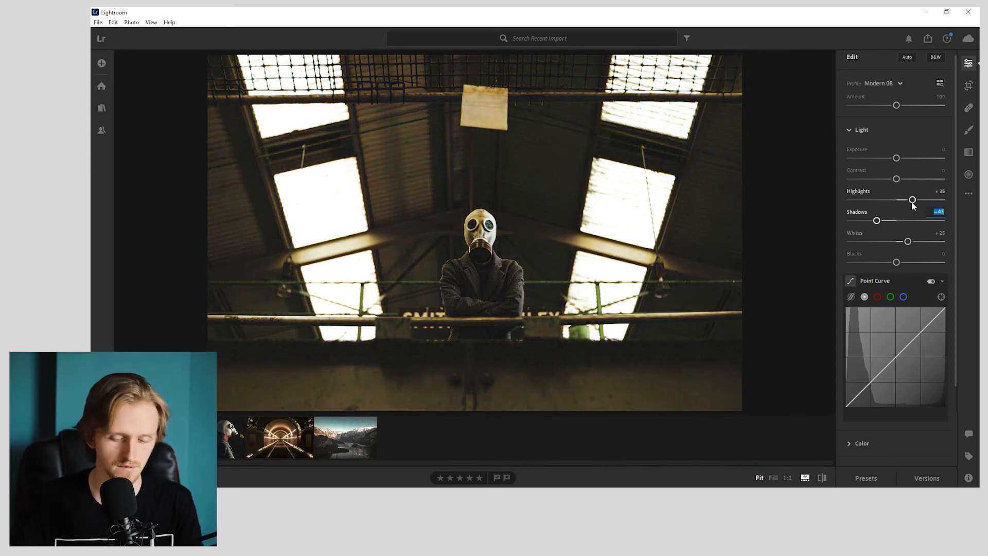
{"action": "type", "text": "-50"}
{"action": "key", "text": "Return"}
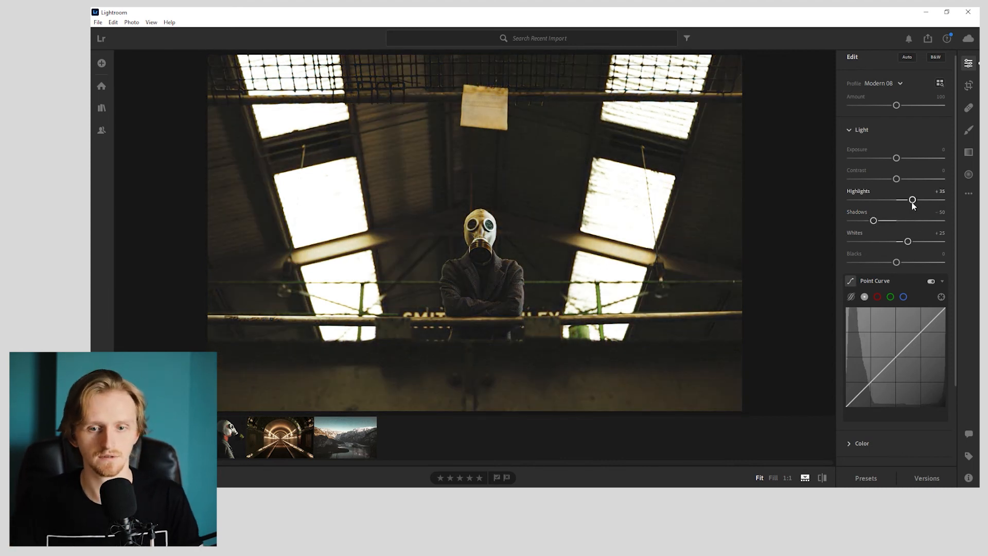
{"action": "left_click_drag", "start_coordinate": [887, 244], "coordinate": [663, 253]}
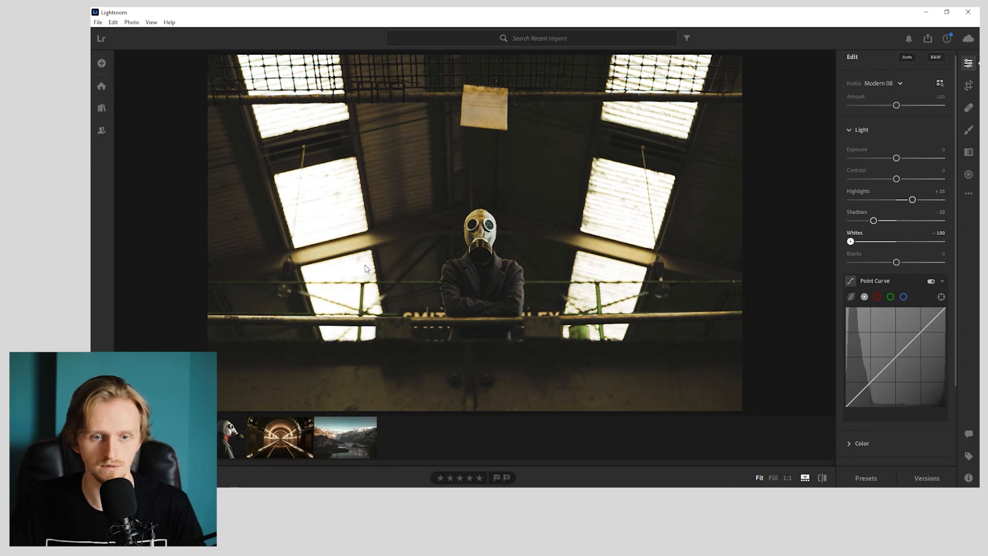
{"action": "left_click_drag", "start_coordinate": [897, 263], "coordinate": [883, 264]}
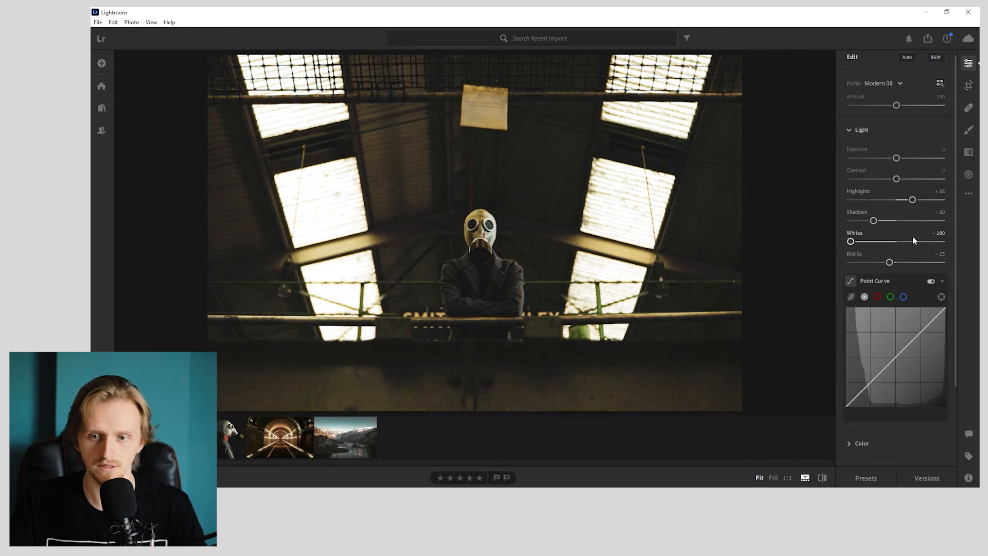
{"action": "key", "text": "backslash"}
{"action": "key", "text": "backslash"}
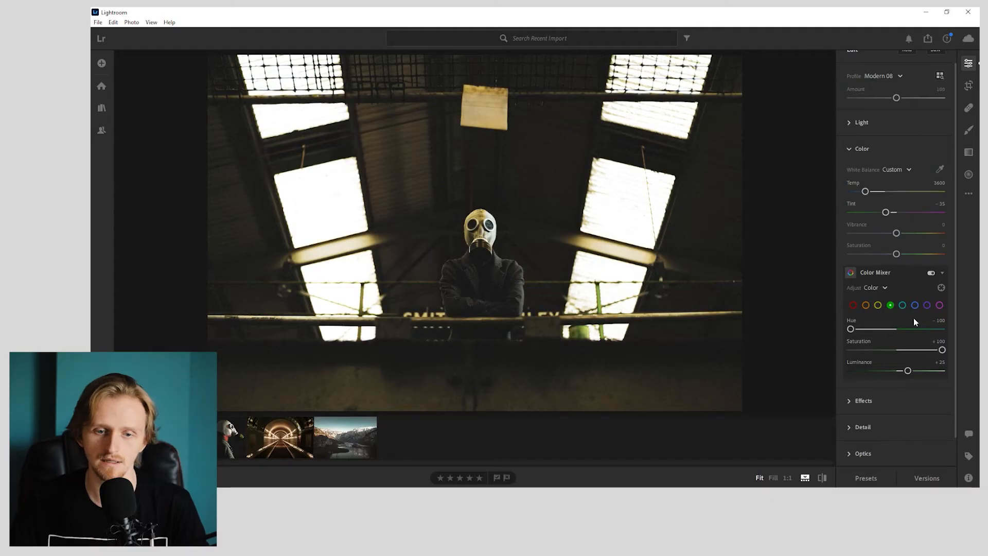
- Increase the warehouse photo's yellow saturation in the Color Mixer and switch to the green channel
{"action": "scroll", "coordinate": [913, 317], "scroll_direction": "down", "scroll_amount": 1}
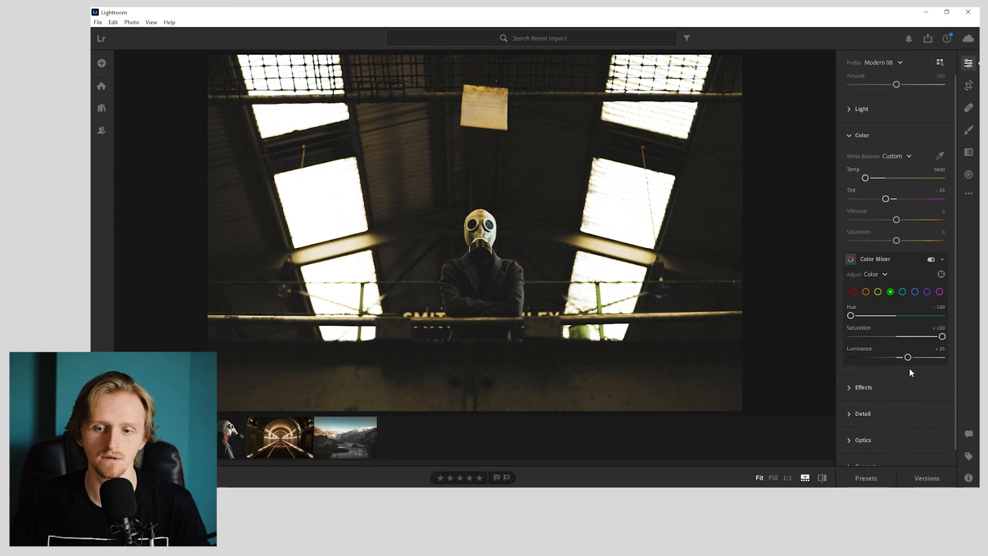
{"action": "left_click", "coordinate": [878, 292]}
{"action": "left_click_drag", "start_coordinate": [896, 337], "coordinate": [956, 340]}
{"action": "left_click", "coordinate": [890, 291]}
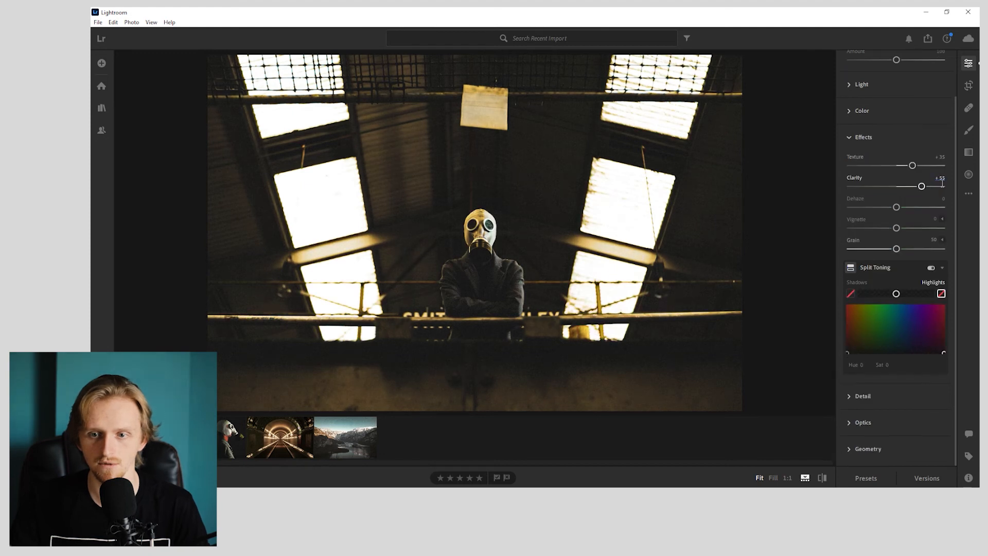
- Set Clarity to +55 and Texture to +100, and tint the split-toning shadows blue at hue 222, saturation 4
{"action": "type", "text": "5"}
{"action": "left_click_drag", "start_coordinate": [913, 165], "coordinate": [945, 165]}
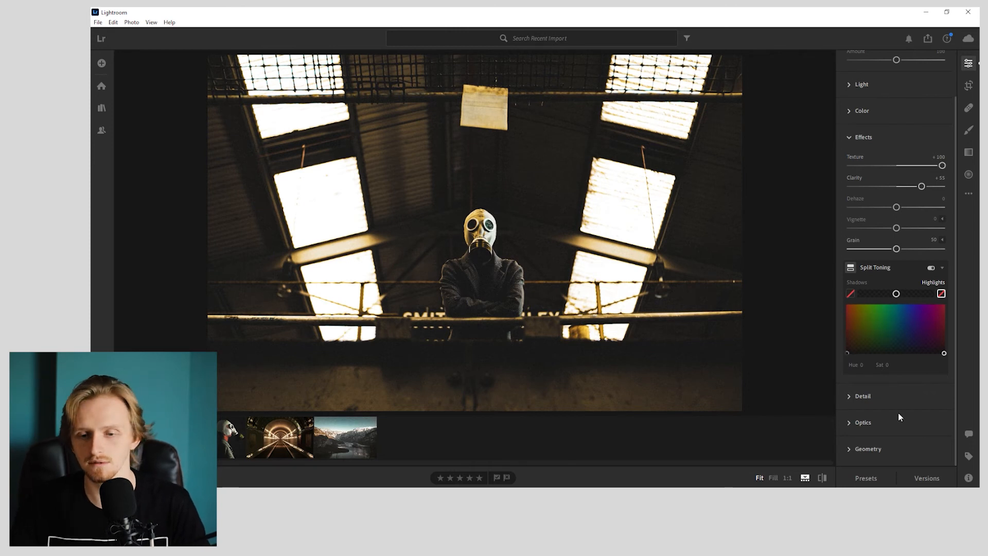
{"action": "left_click", "coordinate": [847, 353]}
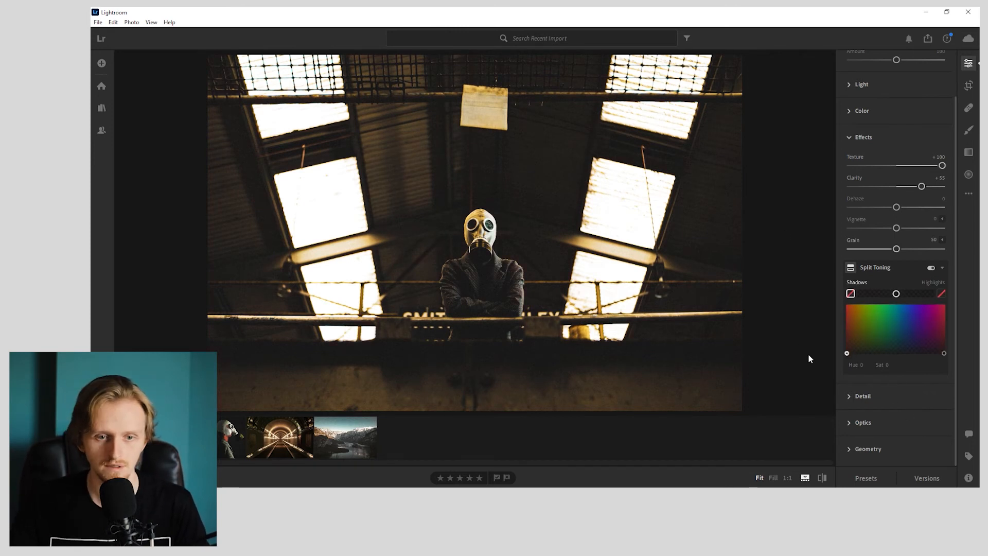
{"action": "left_click_drag", "start_coordinate": [878, 356], "coordinate": [871, 354]}
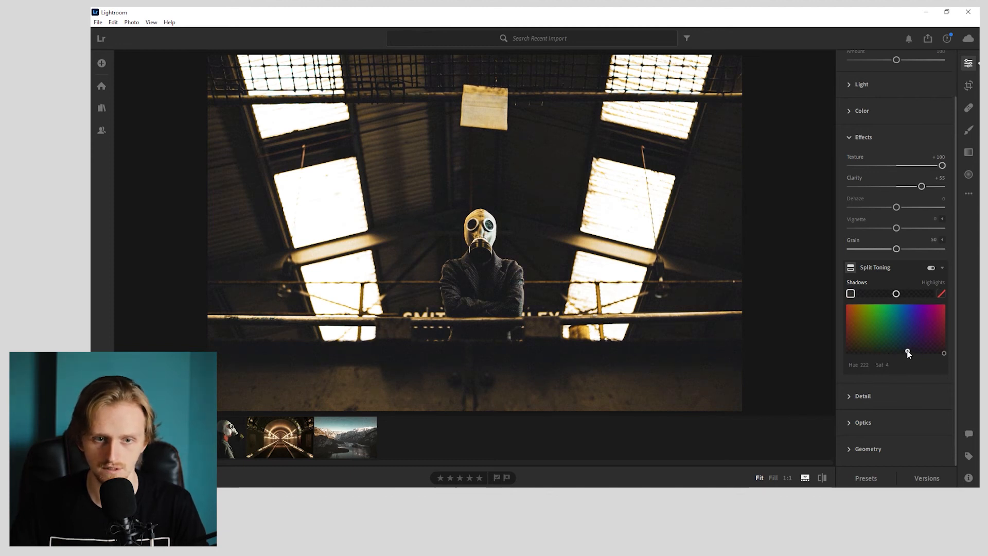
{"action": "left_click_drag", "start_coordinate": [908, 353], "coordinate": [906, 355]}
- Review the warehouse photo's lens corrections and other edit settings, and compare the result with the original
{"action": "left_click", "coordinate": [875, 419]}
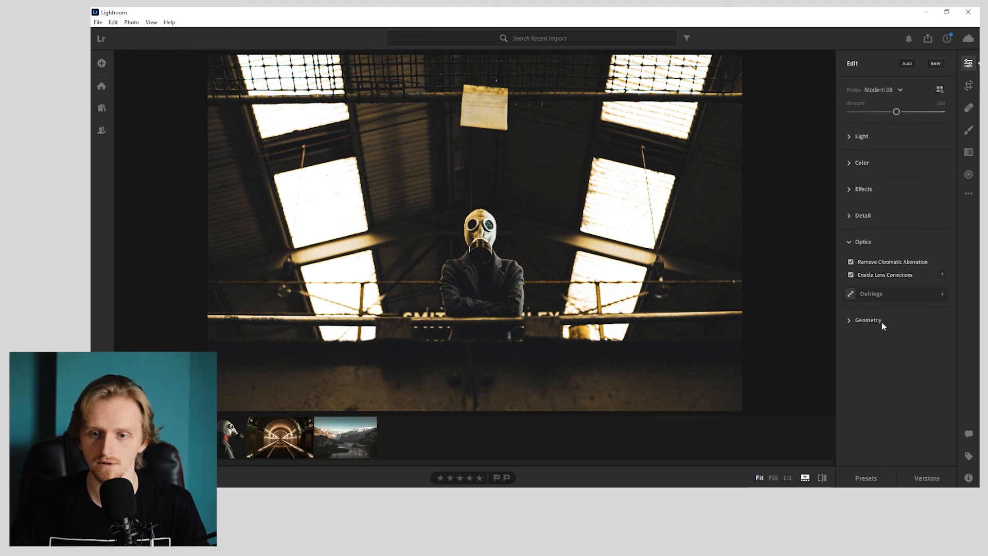
{"action": "left_click", "coordinate": [872, 187]}
{"action": "left_click", "coordinate": [863, 135]}
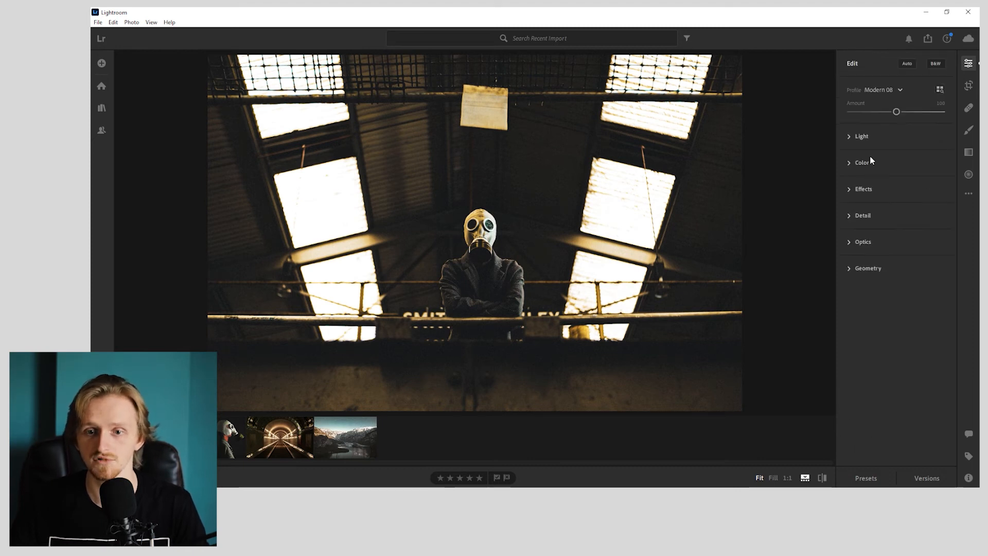
{"action": "left_click", "coordinate": [871, 218]}
{"action": "left_click", "coordinate": [871, 217]}
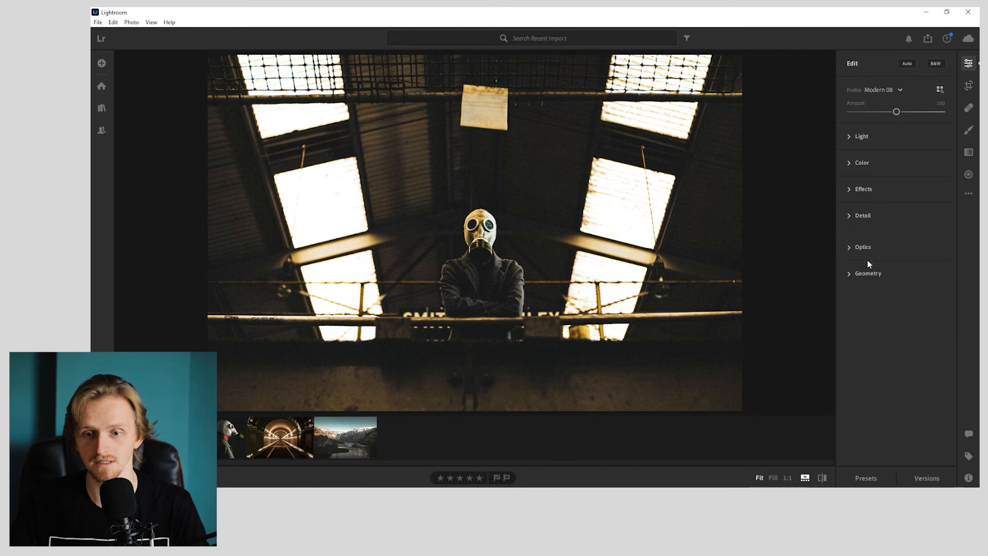
{"action": "key", "text": "backslash"}
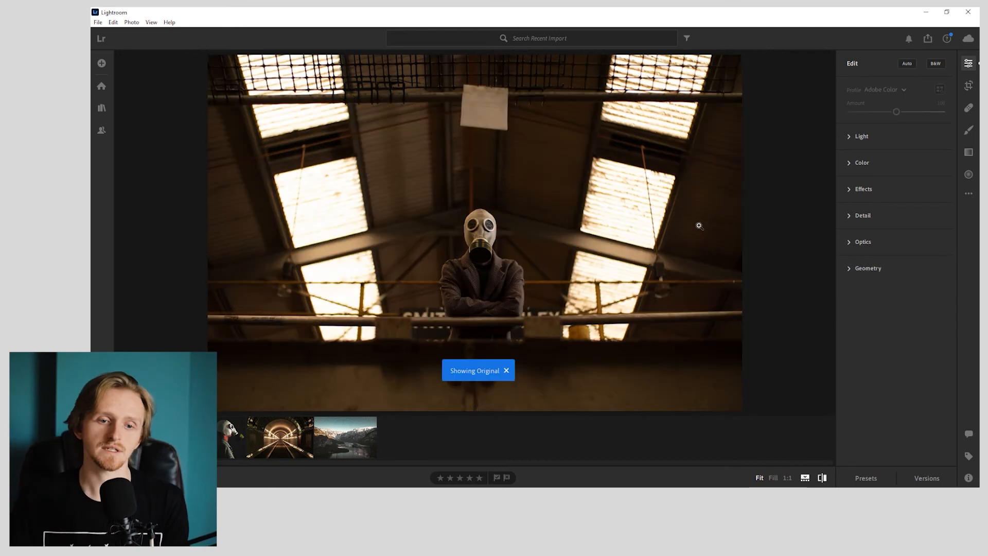
{"action": "key", "text": "backslash"}
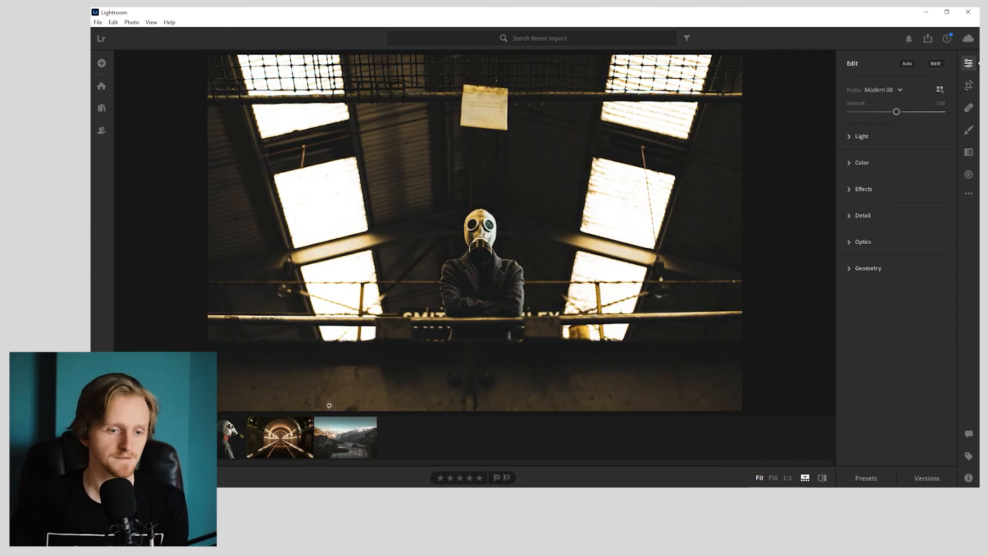
- Open the mountain lake photo and compare its edit with the original
{"action": "left_click", "coordinate": [227, 429]}
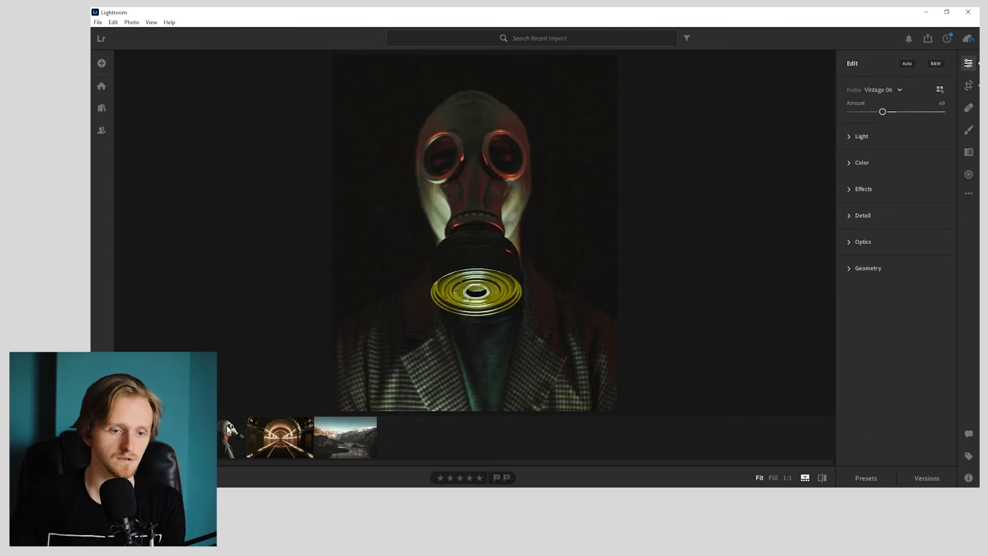
{"action": "left_click", "coordinate": [325, 436]}
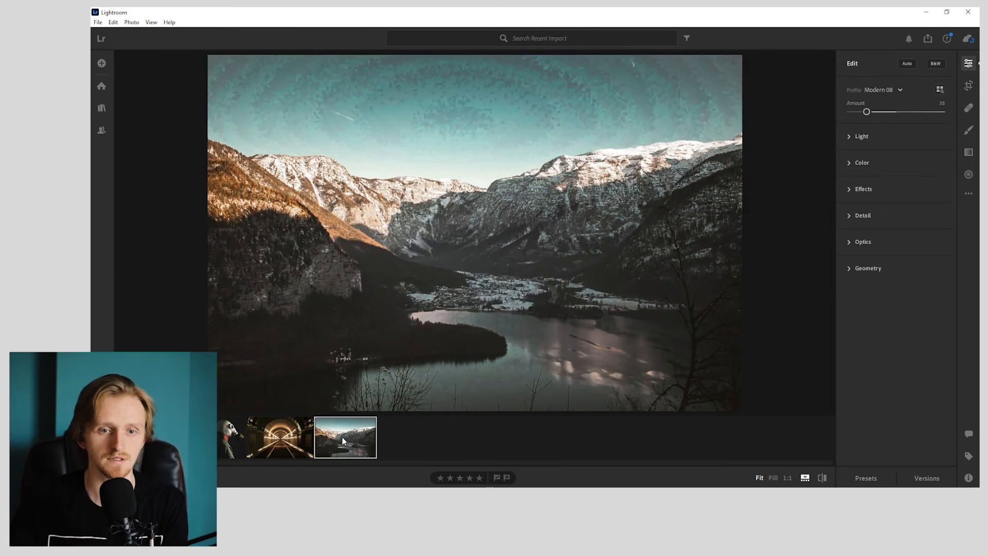
{"action": "key", "text": "backslash"}
{"action": "key", "text": "backslash"}
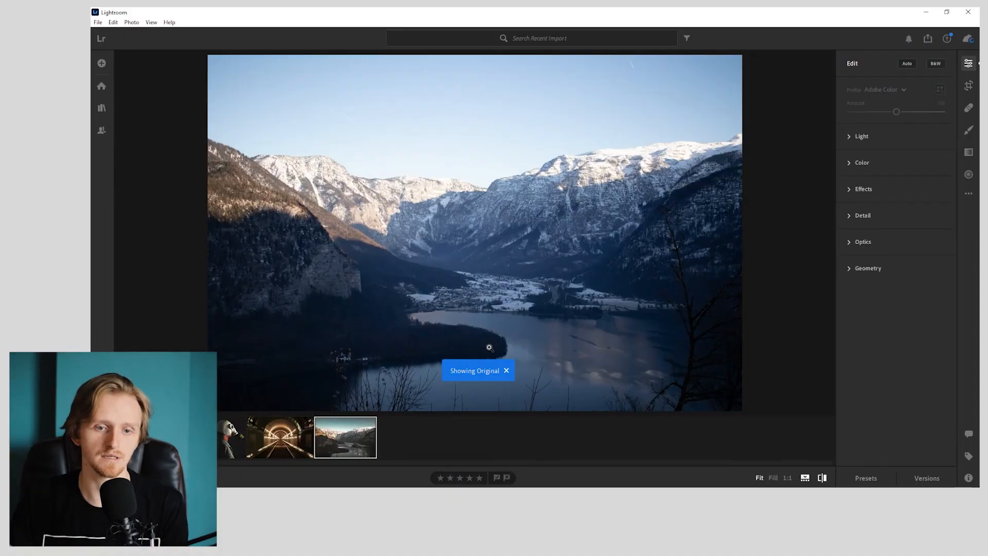
{"action": "key", "text": "backslash"}
- Switch to the tunnel photo and compare its edit with the original, checking the lamp area
{"action": "key", "text": "Left"}
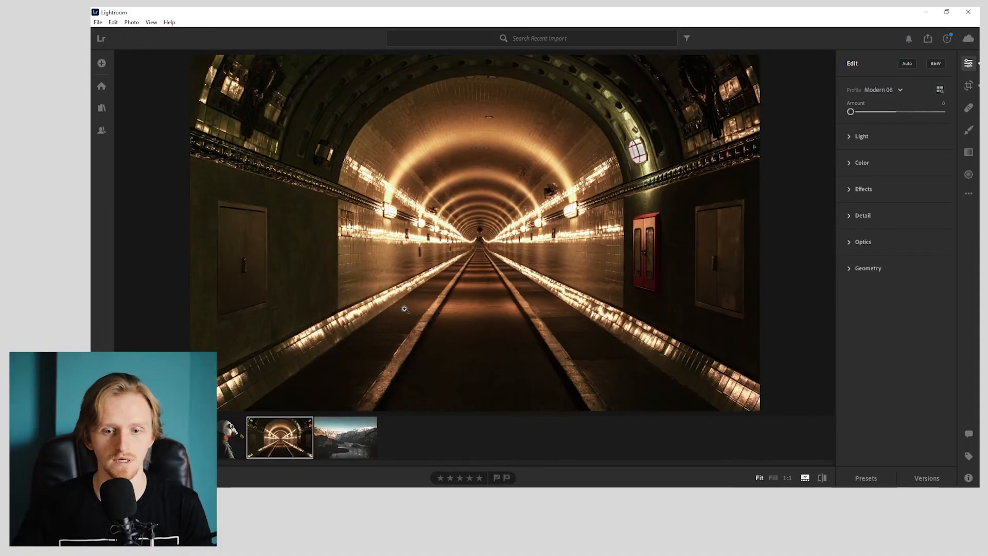
{"action": "key", "text": "backslash"}
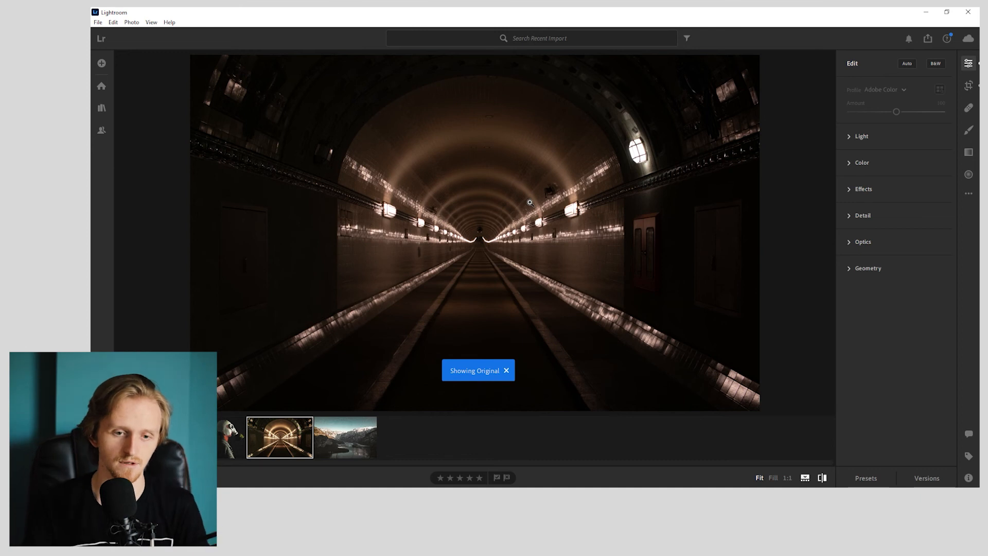
{"action": "key", "text": "backslash"}
{"action": "key", "text": "backslash"}
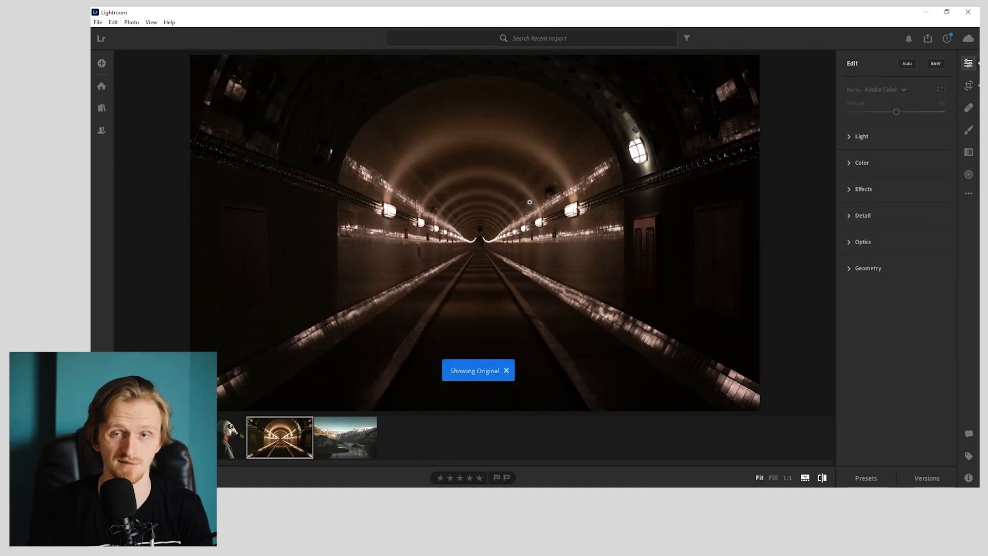
{"action": "key", "text": "backslash"}
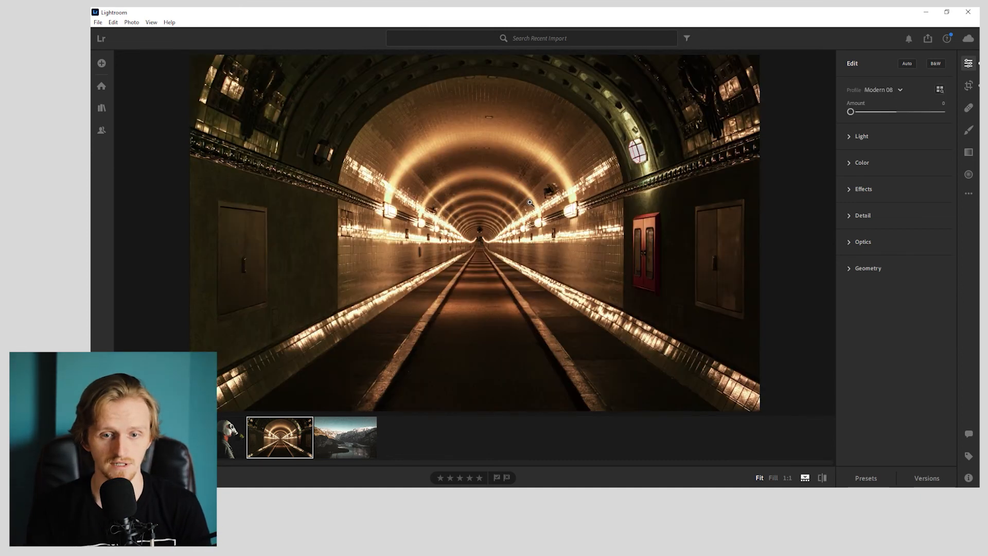
{"action": "key", "text": "backslash"}
{"action": "key", "text": "backslash"}
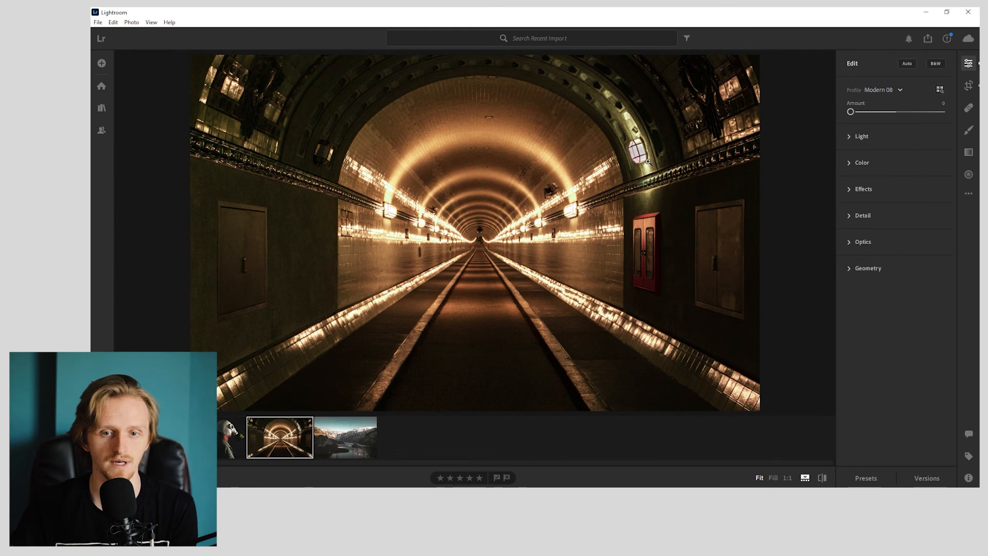
{"action": "left_click", "coordinate": [648, 161]}
{"action": "left_click", "coordinate": [643, 147]}
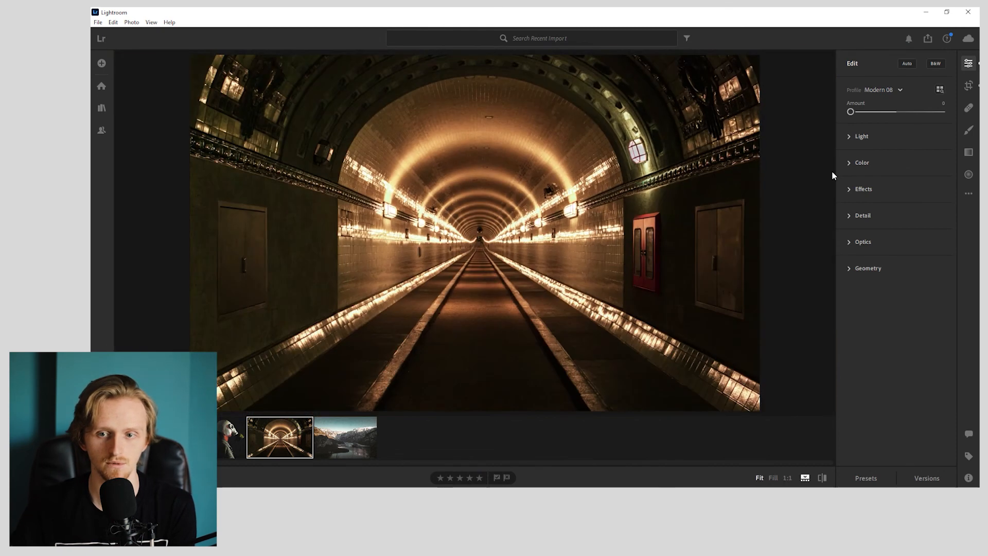
- Set the tunnel photo's Highlights to -50 and compare the result with the original
{"action": "left_click", "coordinate": [870, 136]}
{"action": "left_click_drag", "start_coordinate": [863, 200], "coordinate": [884, 202]}
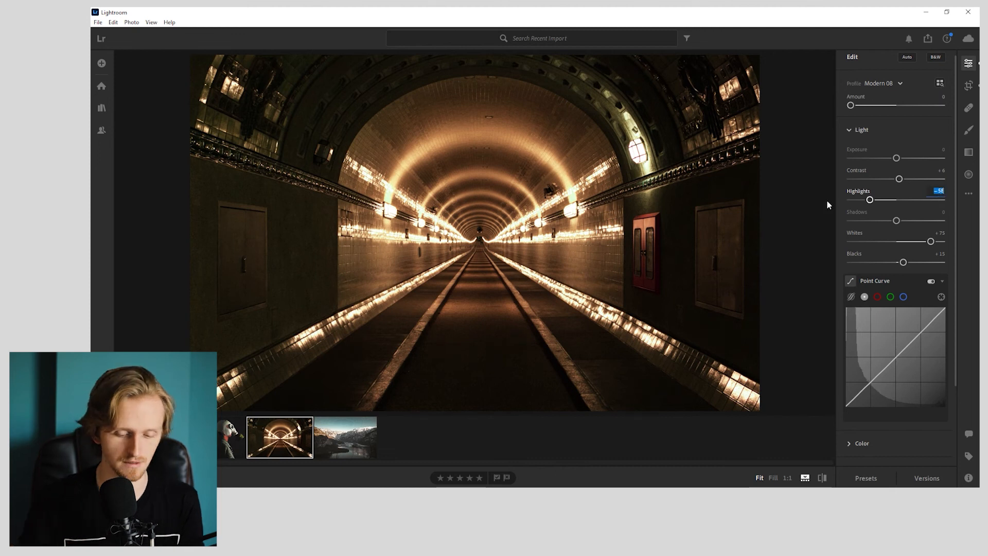
{"action": "key", "text": "backslash"}
{"action": "key", "text": "backslash"}
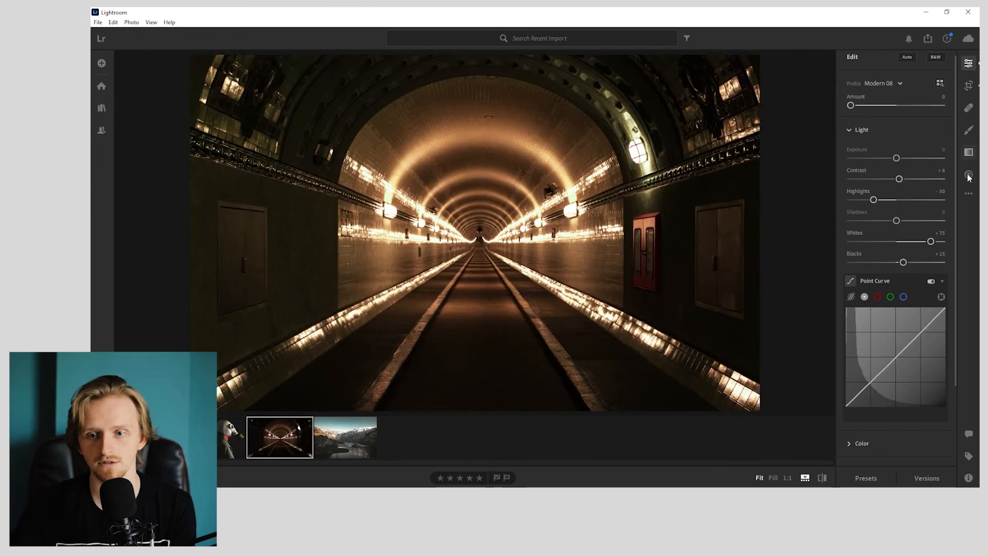
- Try a radial gradient over the tunnel's centre with Feather 43 and Saturation -20, and reset it
{"action": "left_click", "coordinate": [968, 175]}
{"action": "mouse_move", "coordinate": [478, 175]}
{"action": "left_mouse_down"}
{"action": "mouse_move", "coordinate": [593, 300]}
{"action": "mouse_move", "coordinate": [613, 307]}
{"action": "mouse_move", "coordinate": [492, 214]}
{"action": "left_mouse_up"}
{"action": "left_click_drag", "start_coordinate": [613, 208], "coordinate": [632, 211]}
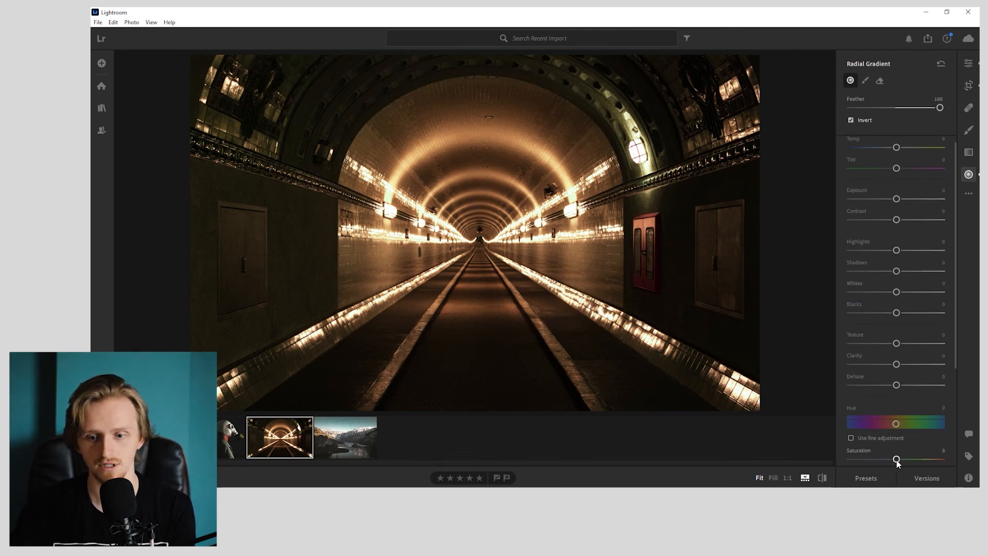
{"action": "left_click_drag", "start_coordinate": [896, 423], "coordinate": [866, 427]}
{"action": "left_click_drag", "start_coordinate": [896, 459], "coordinate": [889, 460]}
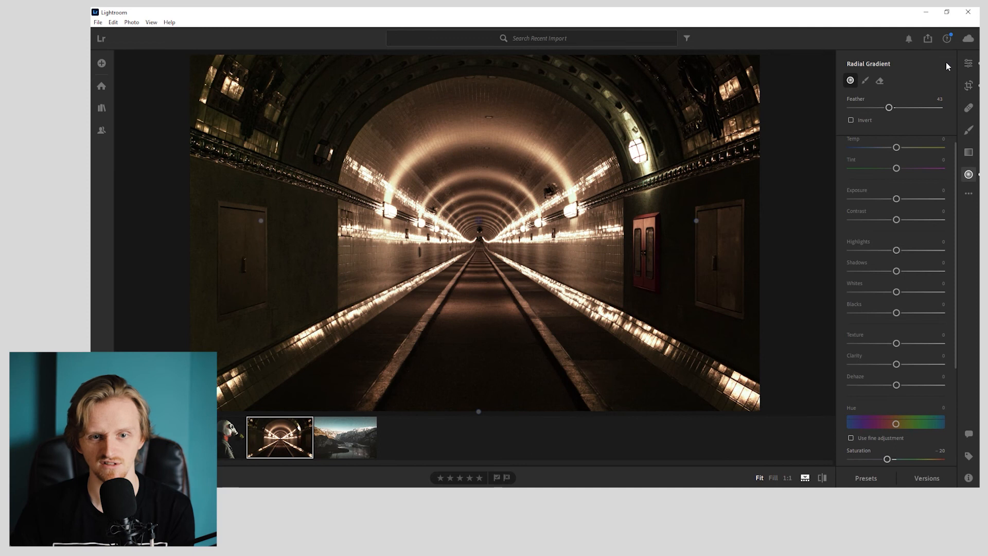
{"action": "left_click", "coordinate": [943, 64]}
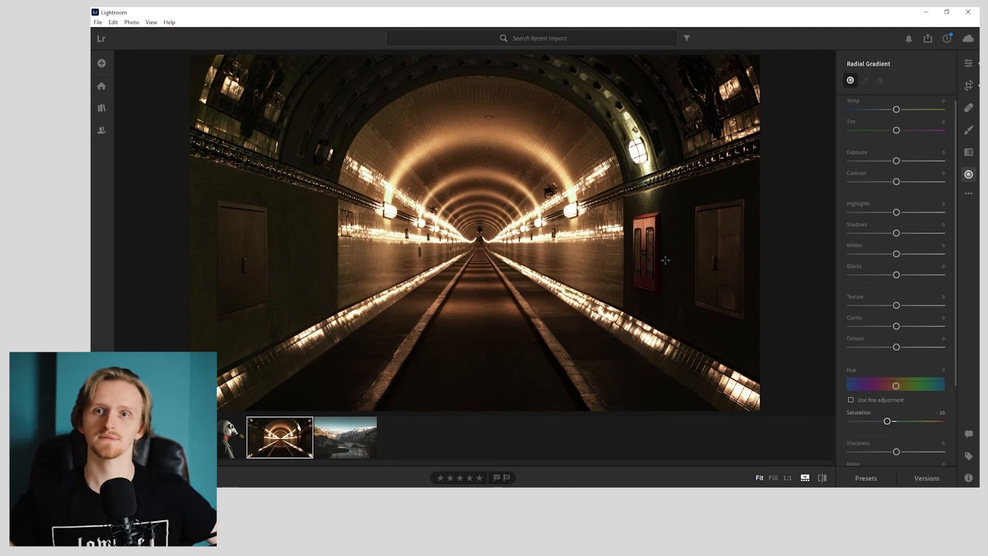
- Return to the mountain lake photo and compare the edited version with the original
{"action": "left_click", "coordinate": [349, 436]}
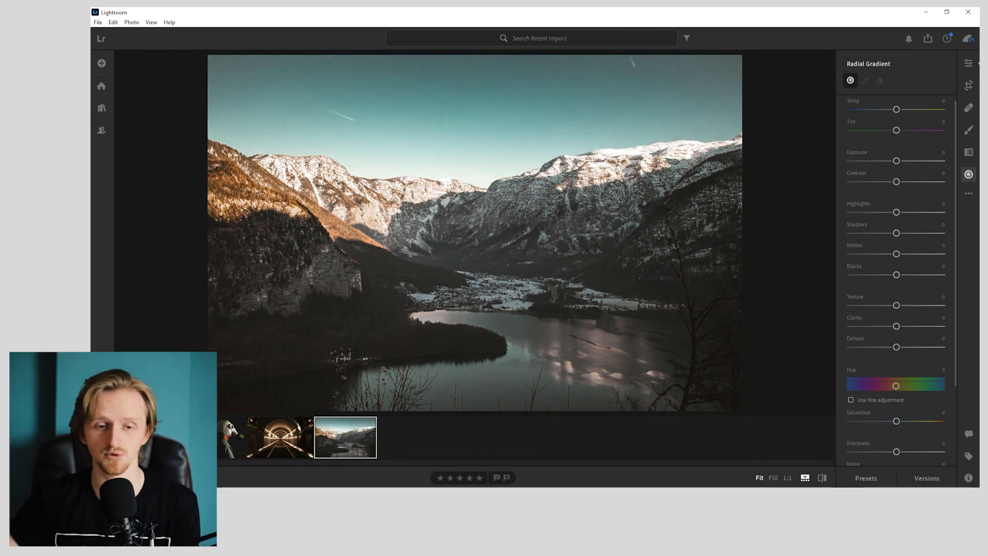
{"action": "key", "text": "backslash"}
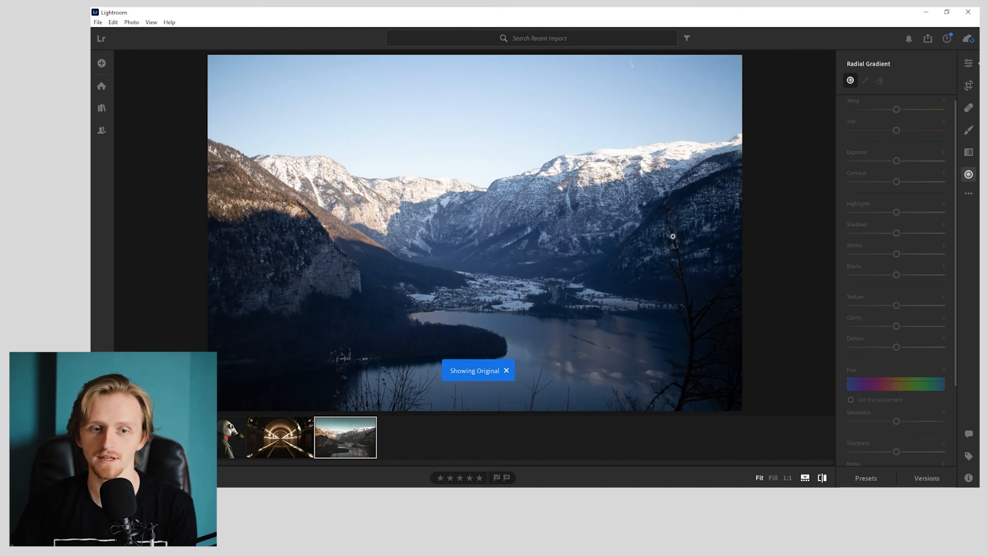
{"action": "key", "text": "backslash"}
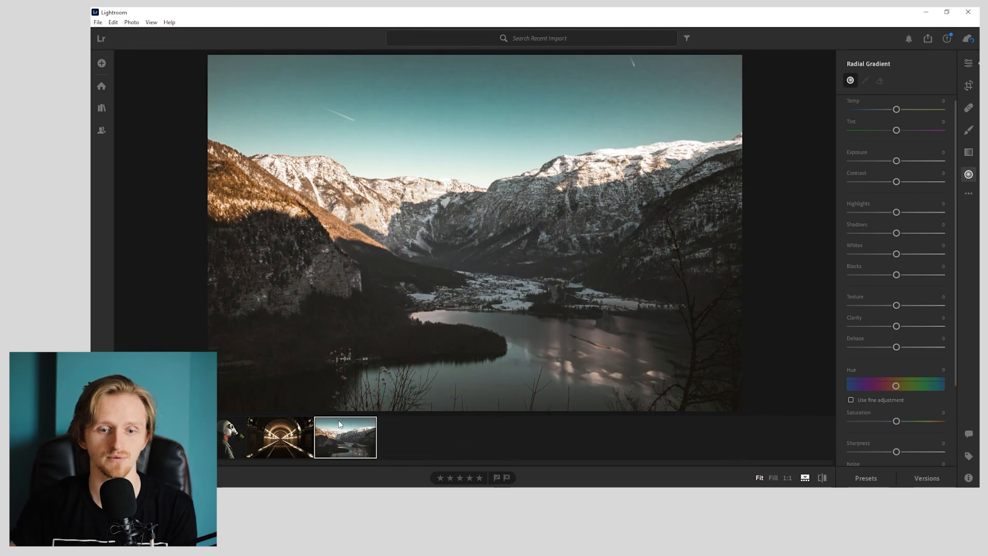
- Reopen the tunnel photo and compare the edited version with the original several times
{"action": "left_click", "coordinate": [290, 447]}
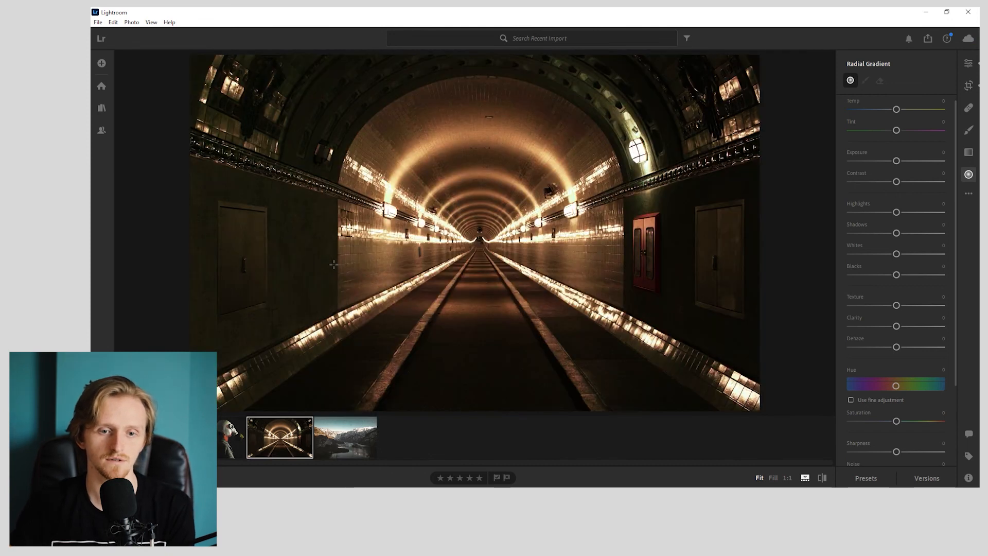
{"action": "key", "text": "backslash"}
{"action": "key", "text": "backslash"}
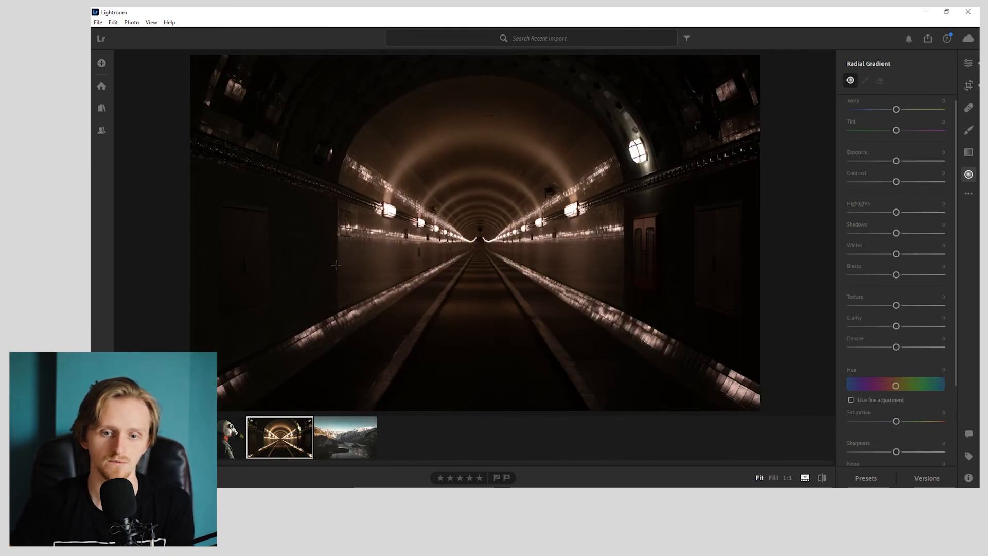
{"action": "key", "text": "backslash"}
{"action": "key", "text": "backslash"}
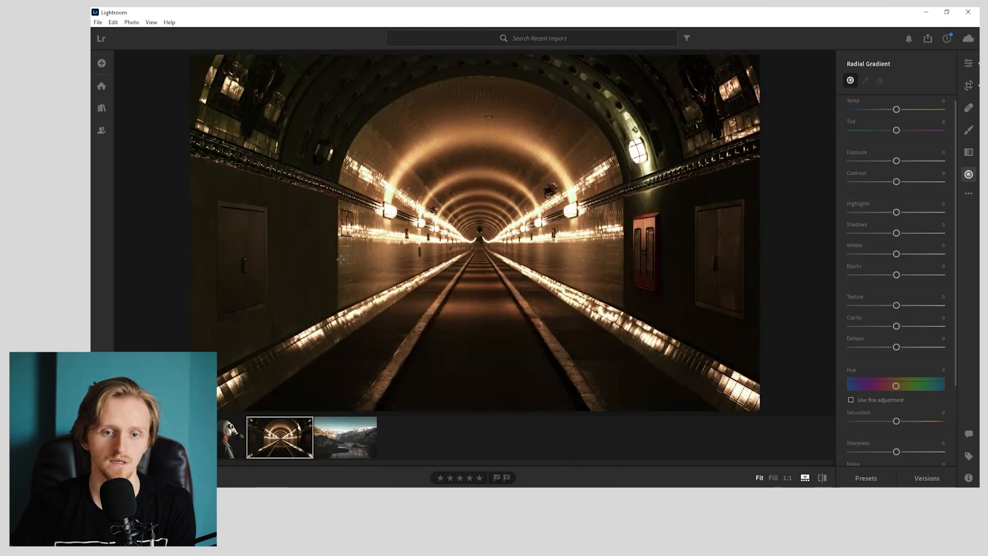
{"action": "key", "text": "backslash"}
{"action": "key", "text": "backslash"}
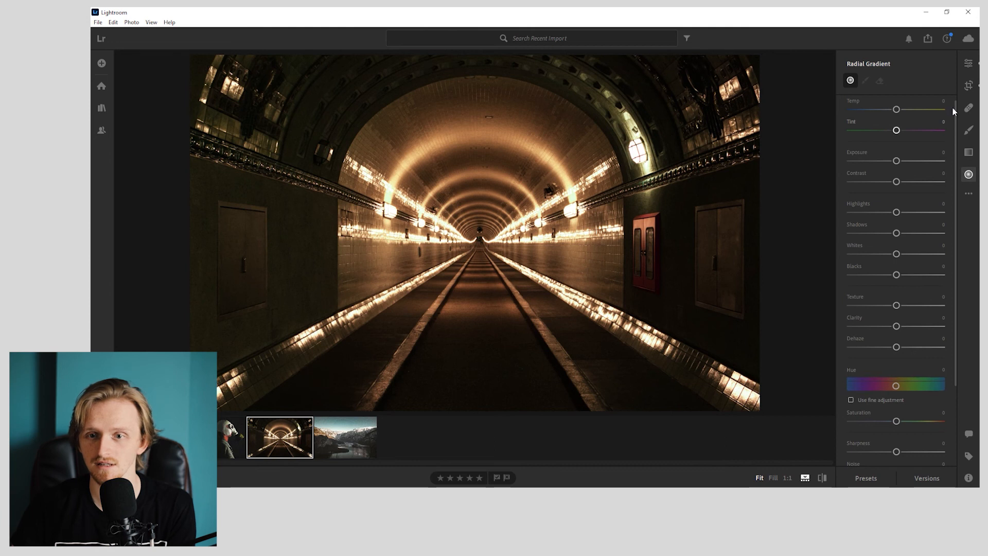
- Review the tunnel photo's color settings and yellow Color Mixer values, and check the edit against the original
{"action": "left_click", "coordinate": [968, 64]}
{"action": "scroll", "coordinate": [909, 305], "scroll_direction": "down", "scroll_amount": 2}
{"action": "left_click", "coordinate": [899, 346]}
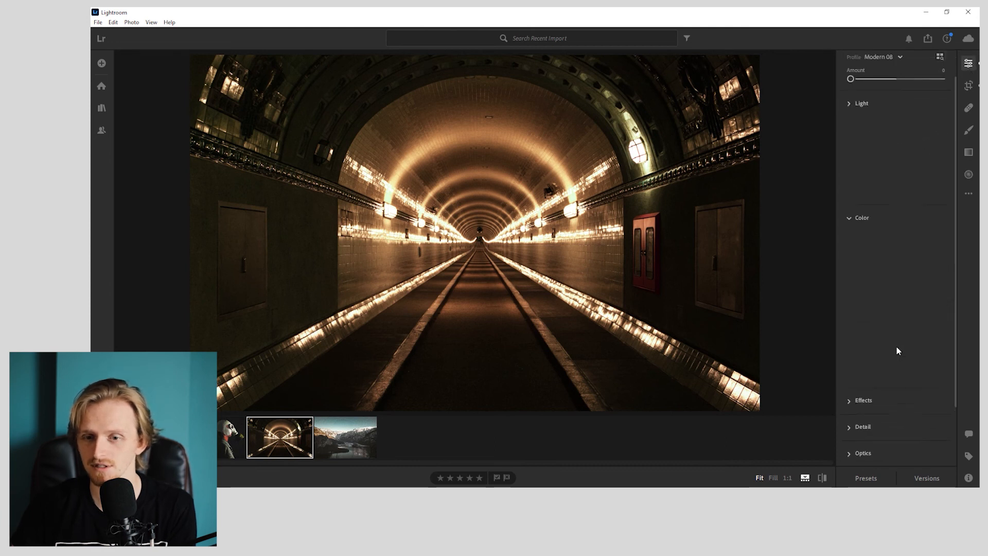
{"action": "mouse_move", "coordinate": [897, 254]}
{"action": "left_mouse_down"}
{"action": "mouse_move", "coordinate": [755, 252]}
{"action": "mouse_move", "coordinate": [942, 253]}
{"action": "mouse_move", "coordinate": [896, 262]}
{"action": "left_mouse_up"}
{"action": "key", "text": "backslash"}
- Open the side-profile gas mask photo and repeatedly compare its edit with the original
{"action": "key", "text": "backslash"}
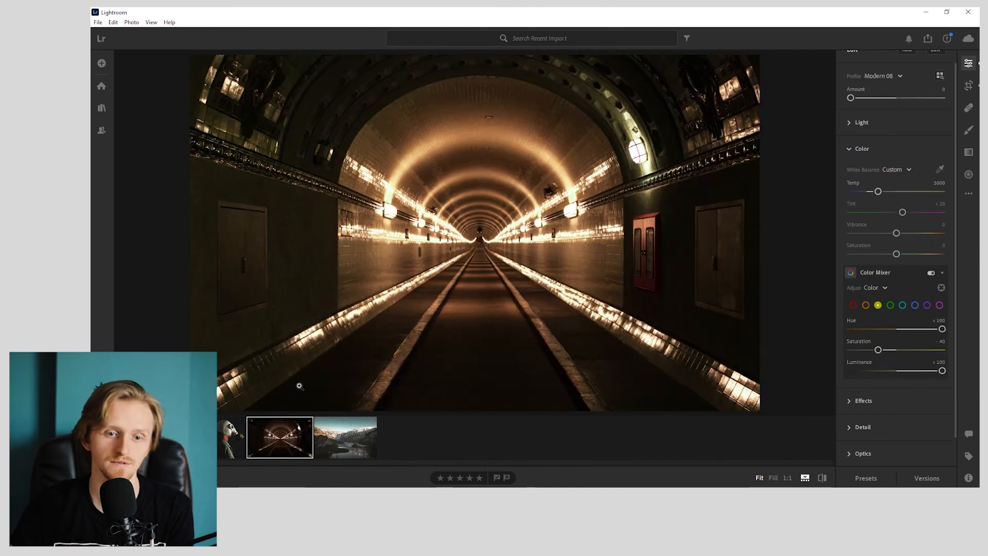
{"action": "left_click", "coordinate": [238, 438]}
{"action": "key", "text": "backslash"}
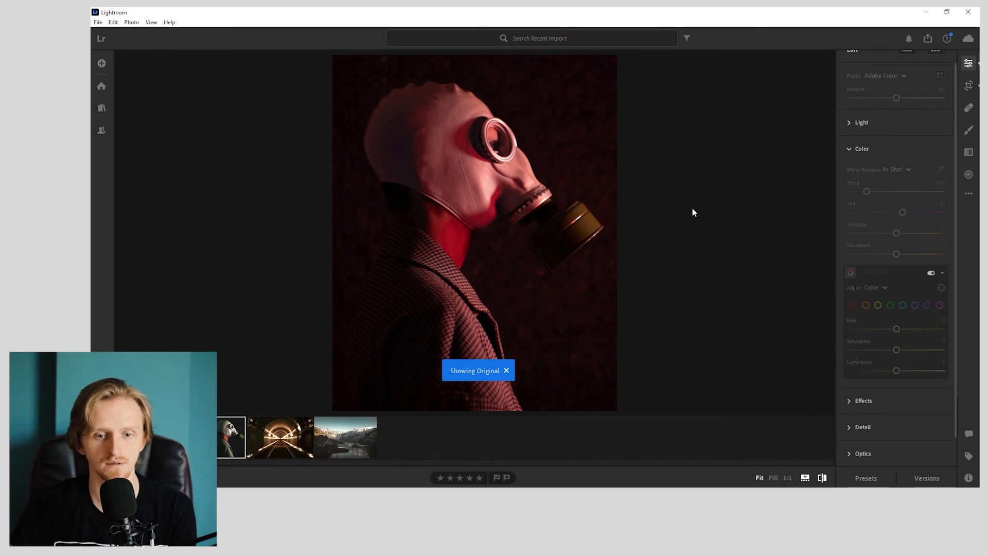
{"action": "key", "text": "backslash"}
{"action": "key", "text": "backslash"}
{"action": "key", "text": "backslash"}
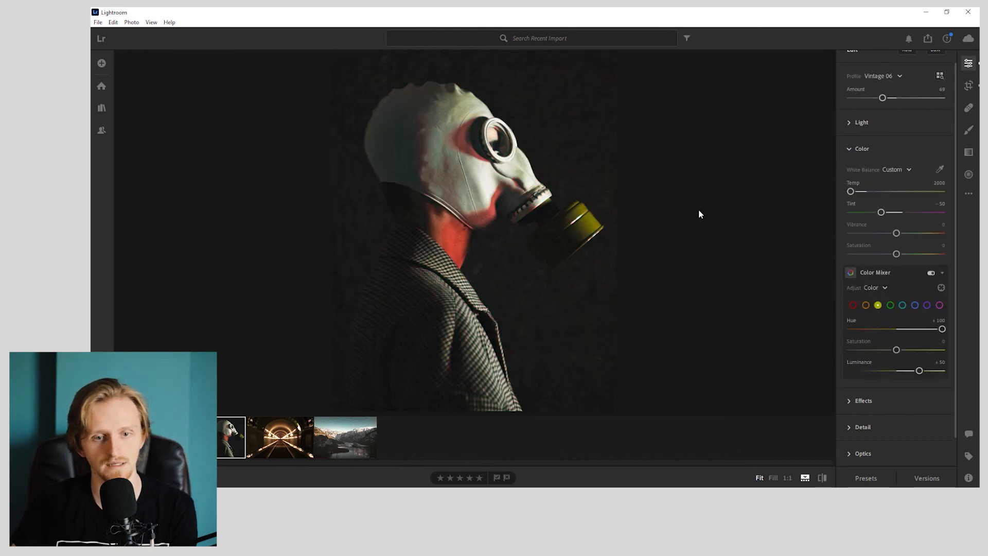
{"action": "key", "text": "backslash"}
{"action": "key", "text": "backslash"}
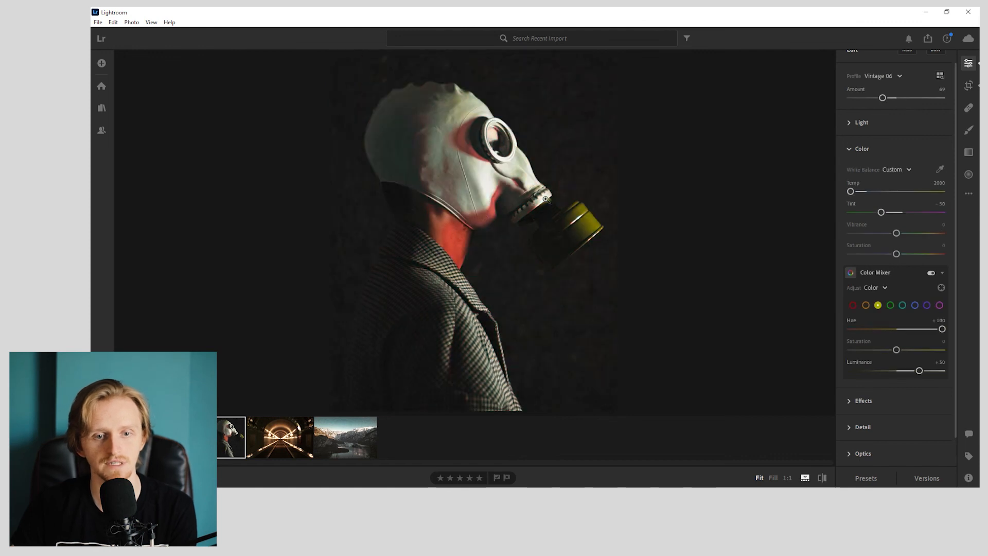
{"action": "key", "text": "backslash"}
{"action": "key", "text": "backslash"}
{"action": "key", "text": "backslash"}
{"action": "key", "text": "backslash"}
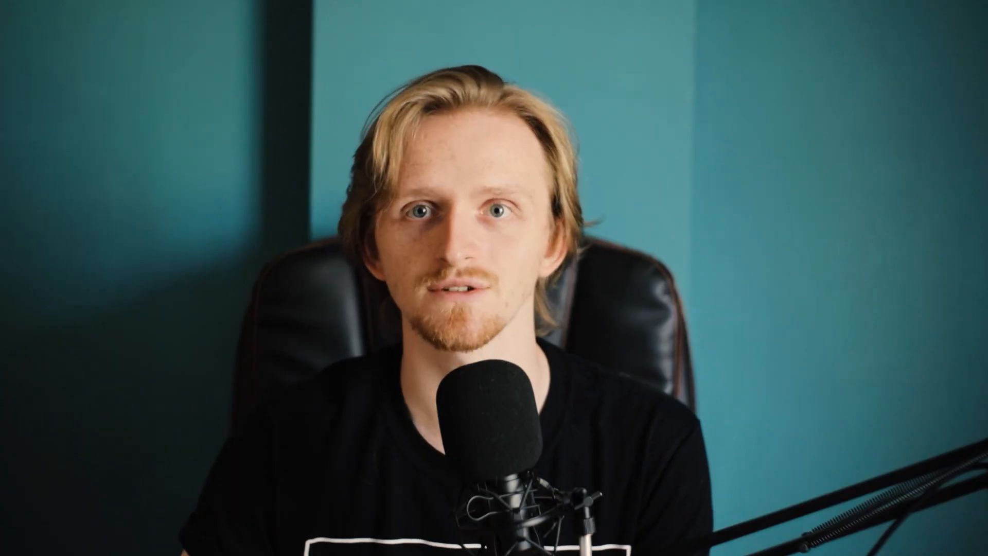
{"action": "key", "text": "backslash"}
{"action": "key", "text": "backslash"}
{"action": "key", "text": "backslash"}
{"action": "key", "text": "backslash"}
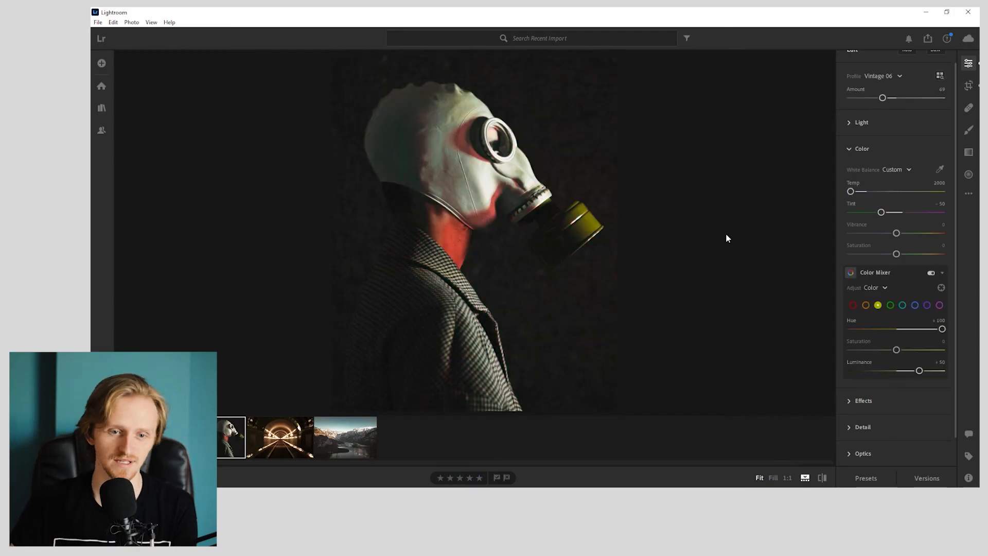
- Move on to the front-facing gas mask portrait and compare its edit with the original
{"action": "key", "text": "backslash"}
{"action": "key", "text": "backslash"}
{"action": "key", "text": "backslash"}
{"action": "key", "text": "backslash"}
{"action": "key", "text": "backslash"}
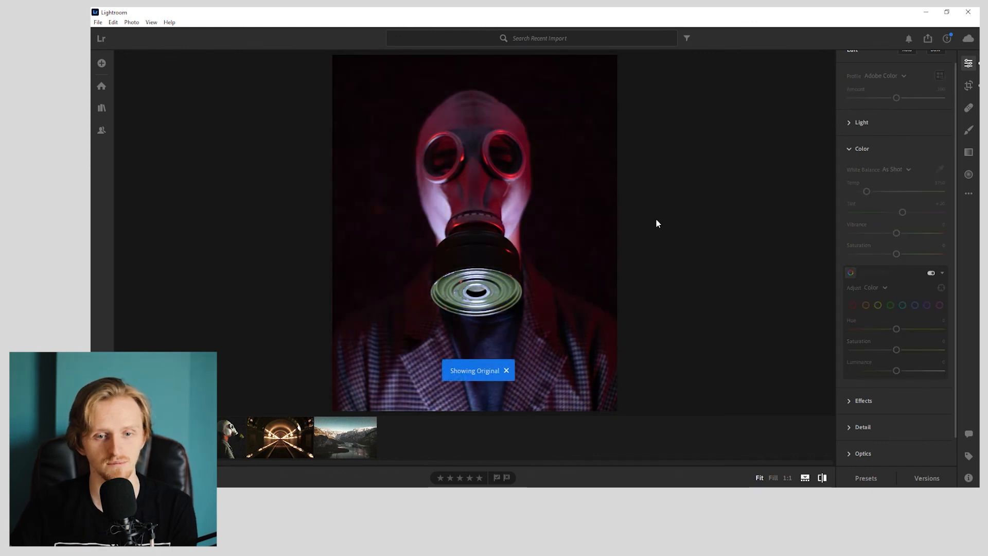
{"action": "key", "text": "backslash"}
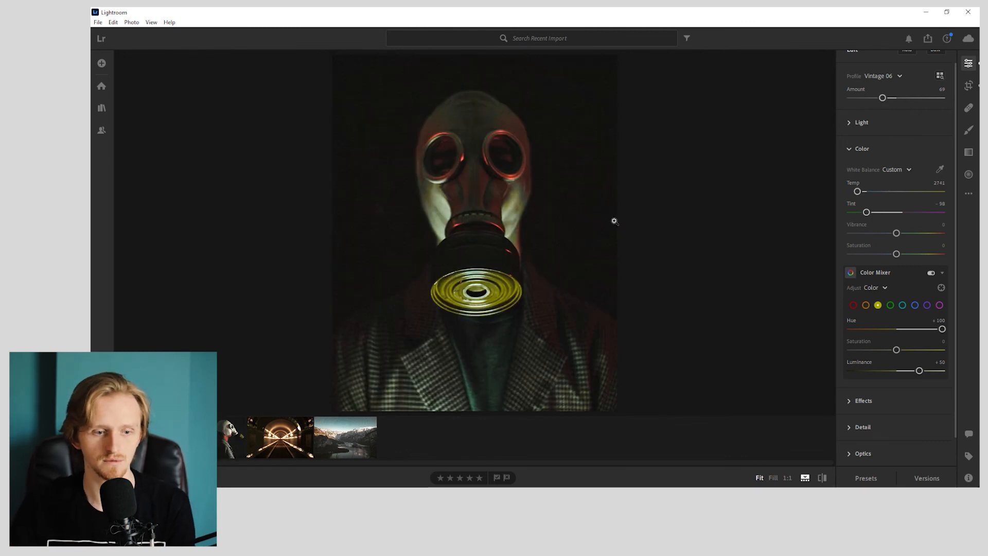
- Open the warehouse gas mask photo and compare its edit with the original several times
{"action": "left_click", "coordinate": [154, 437]}
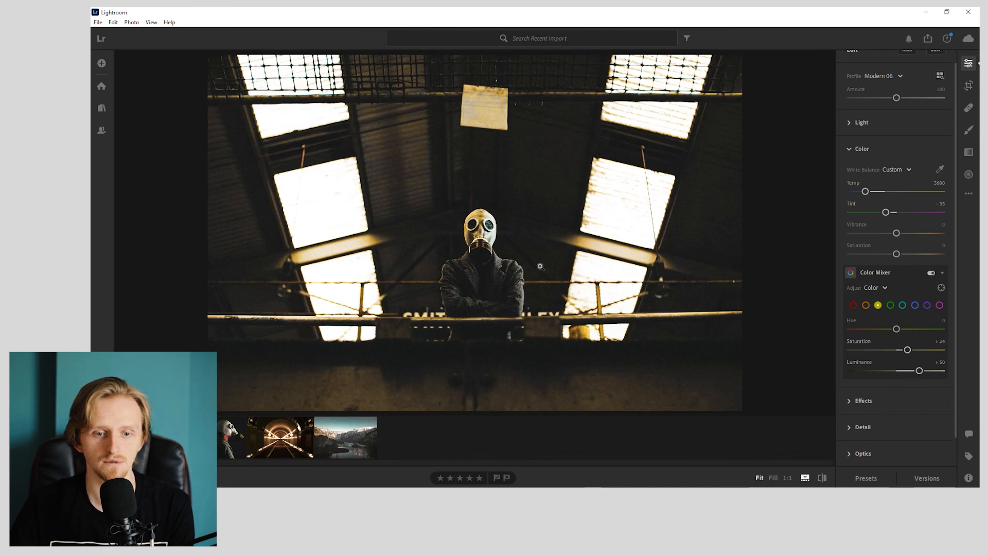
{"action": "key", "text": "backslash"}
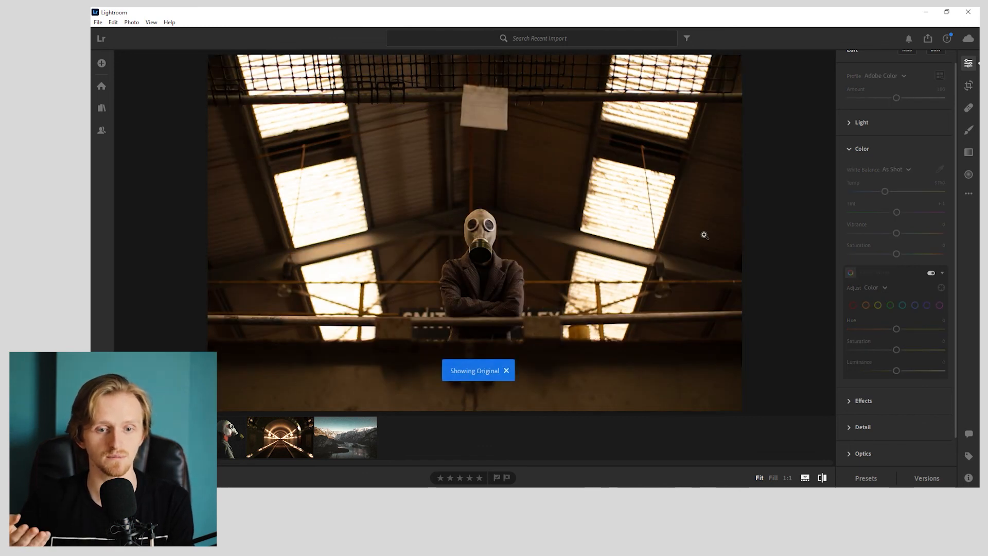
{"action": "key", "text": "backslash"}
{"action": "key", "text": "backslash"}
{"action": "key", "text": "backslash"}
{"action": "key", "text": "backslash"}
{"action": "key", "text": "backslash"}
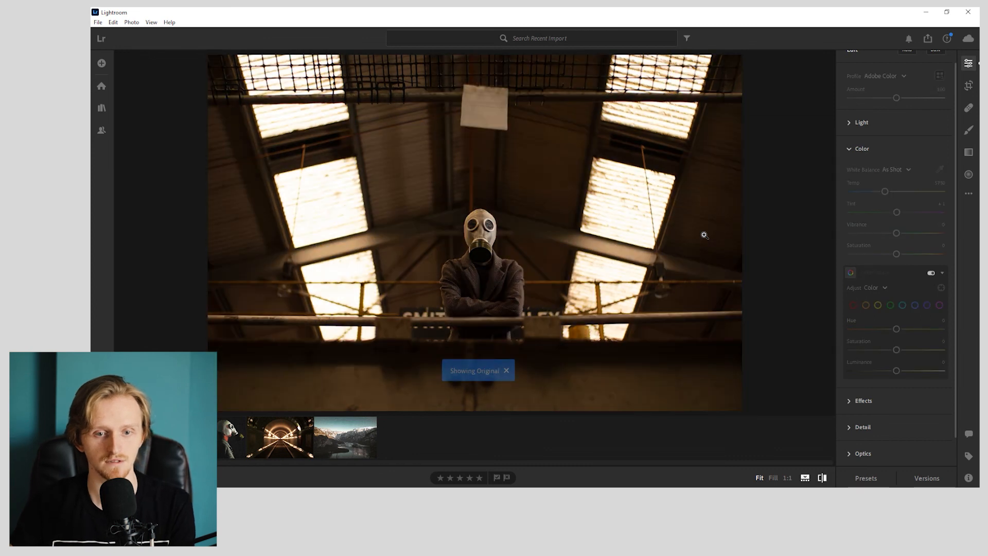
{"action": "key", "text": "backslash"}
{"action": "key", "text": "backslash"}
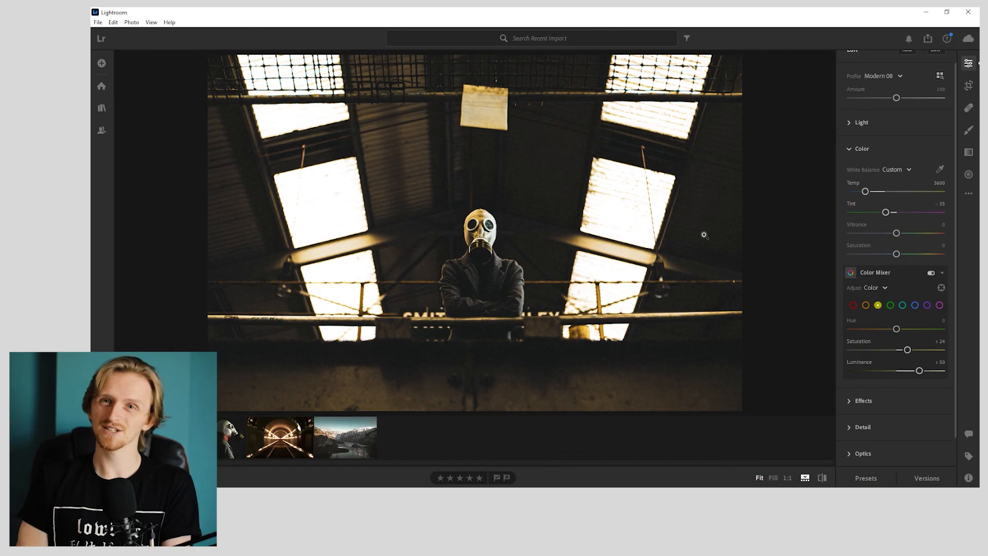